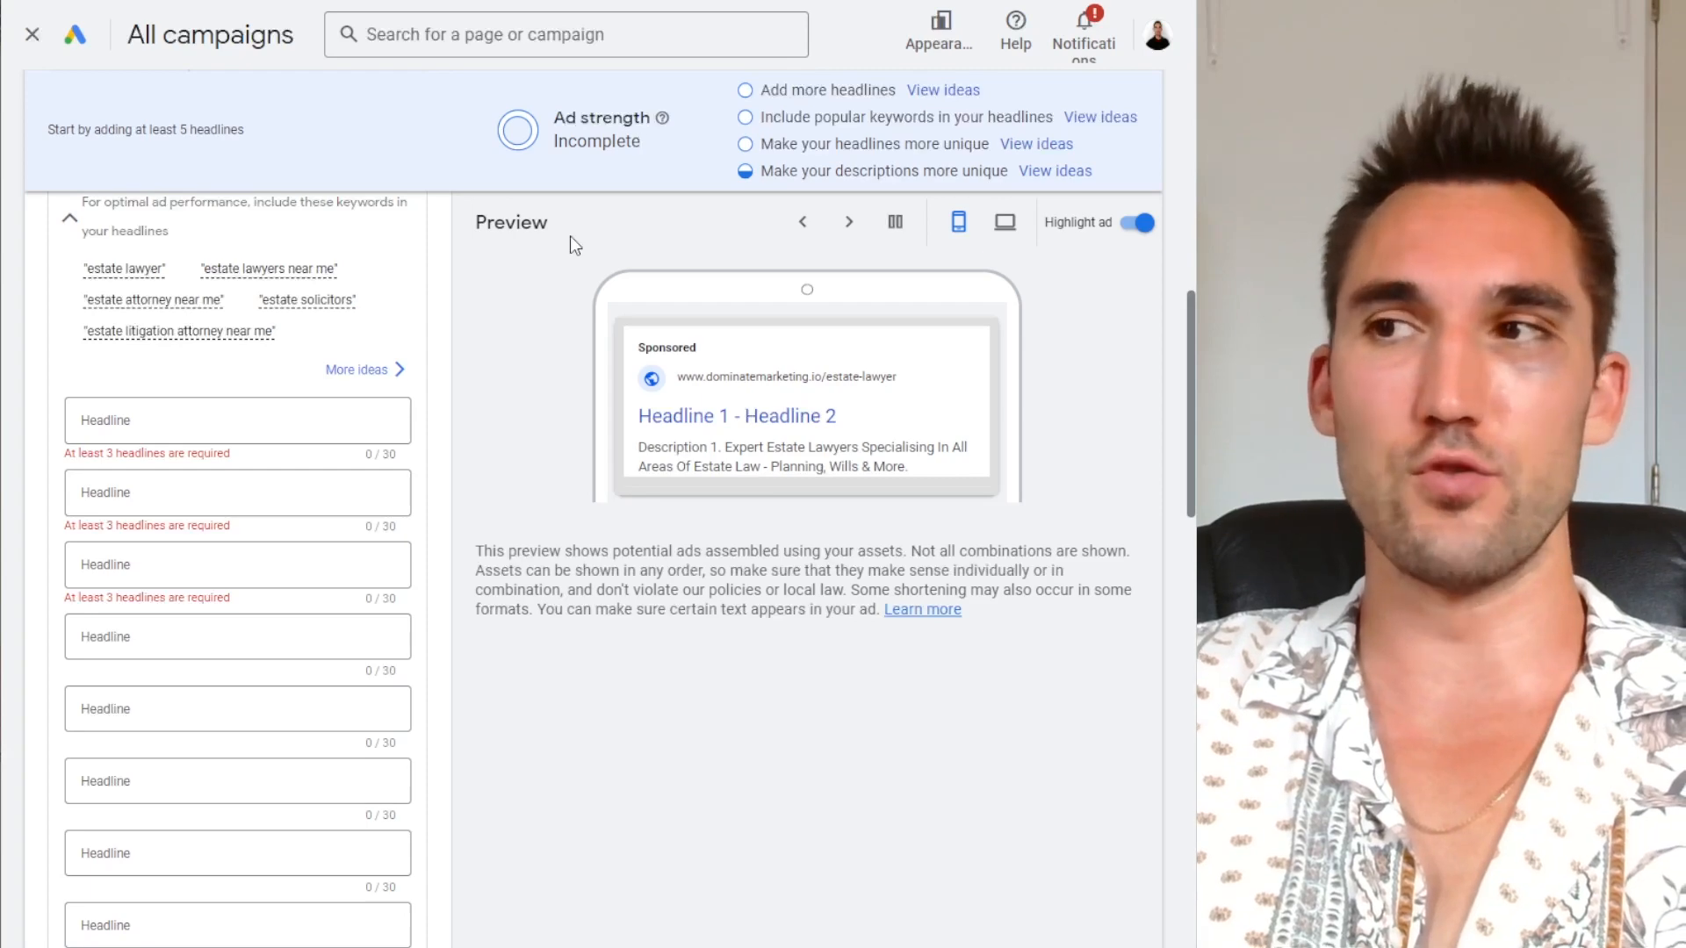
# Examine the ad's final URL, display path, empty headline fields and the Ad strength rating
pyautogui.scroll(5, 377, 489)
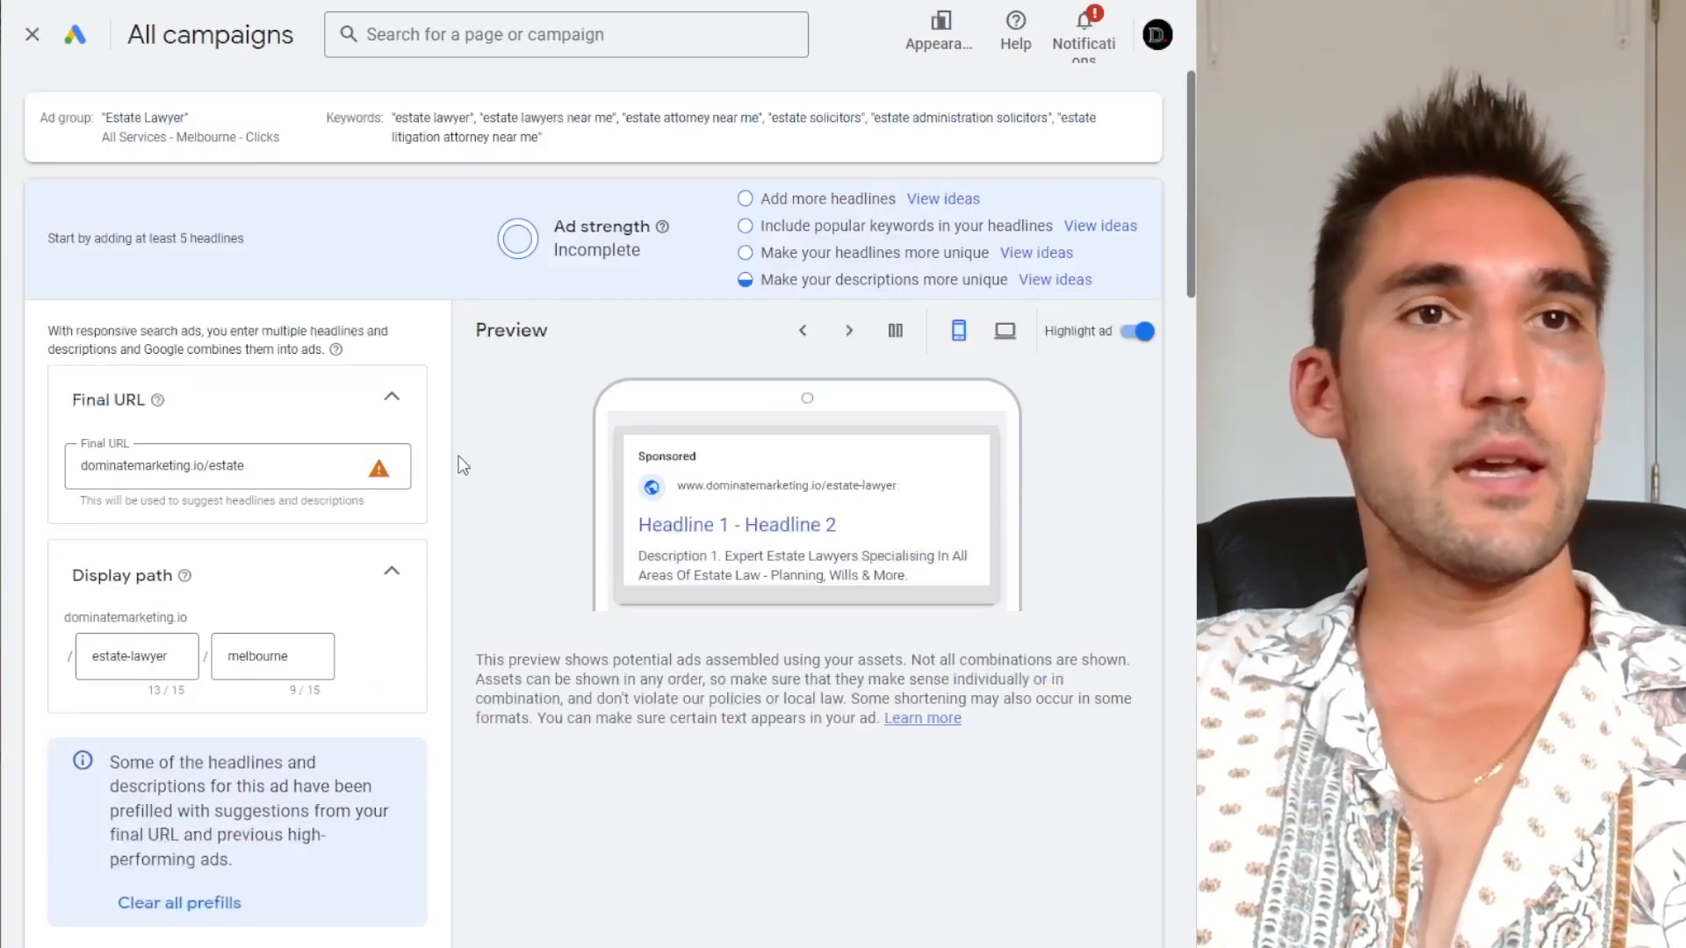
pyautogui.scroll(-8, 470, 456)
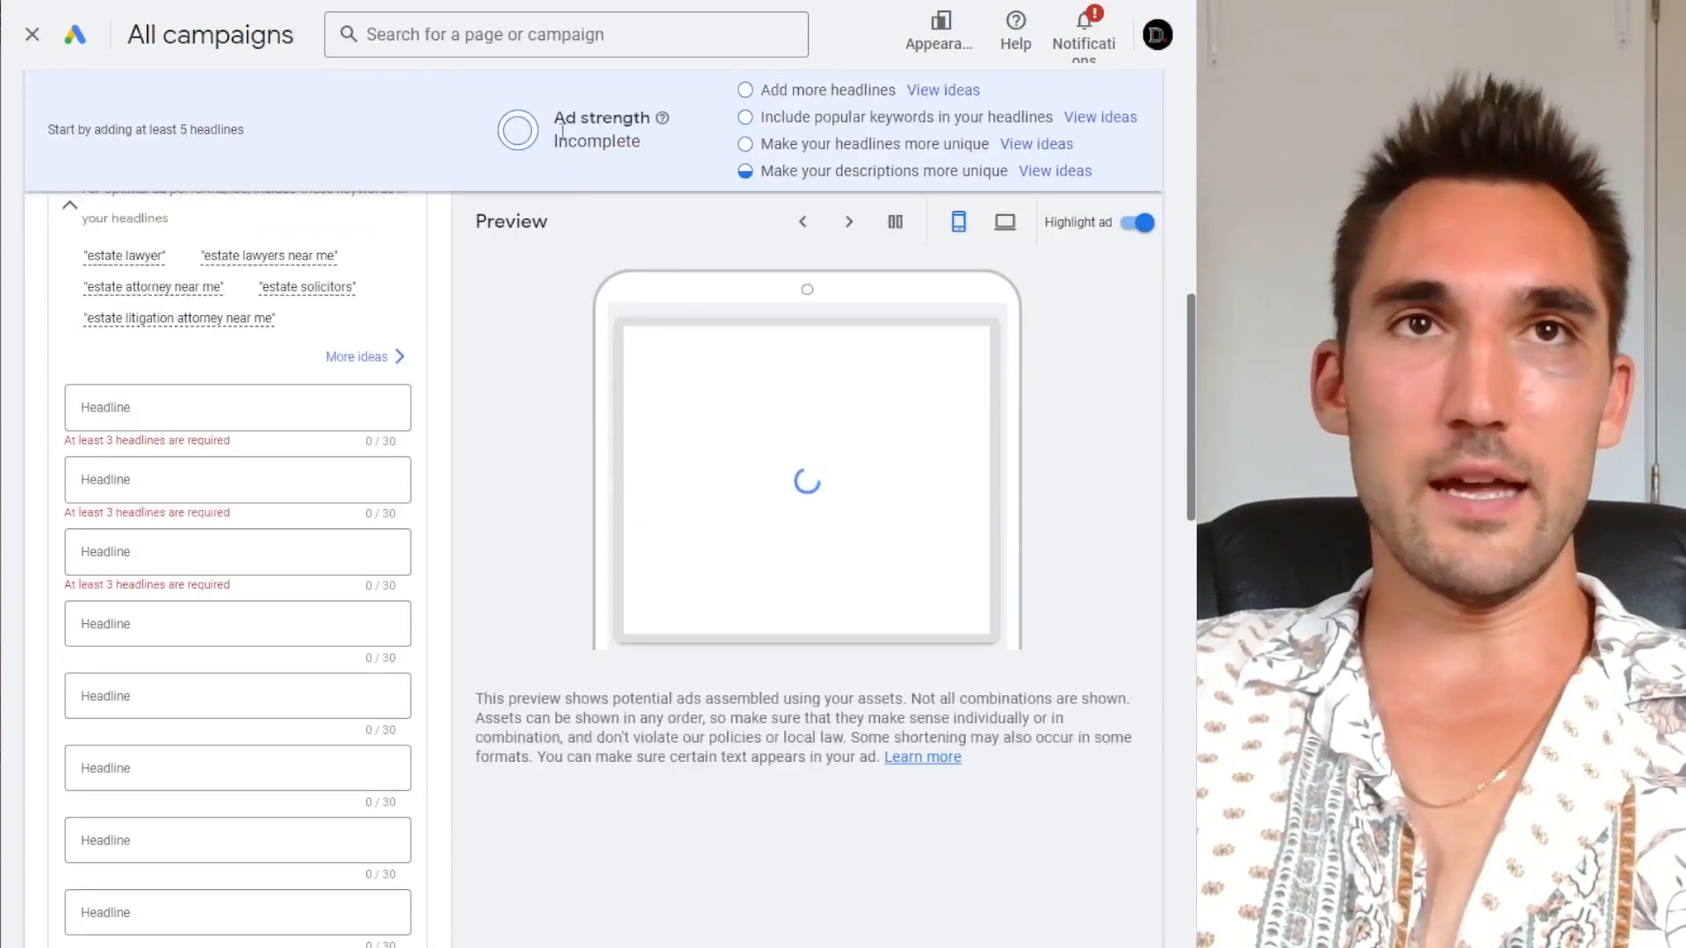
pyautogui.moveTo(555, 120)
pyautogui.mouseDown()
pyautogui.moveTo(666, 138)
pyautogui.moveTo(549, 120)
pyautogui.mouseUp()
pyautogui.click(650, 114)
pyautogui.click(546, 120)
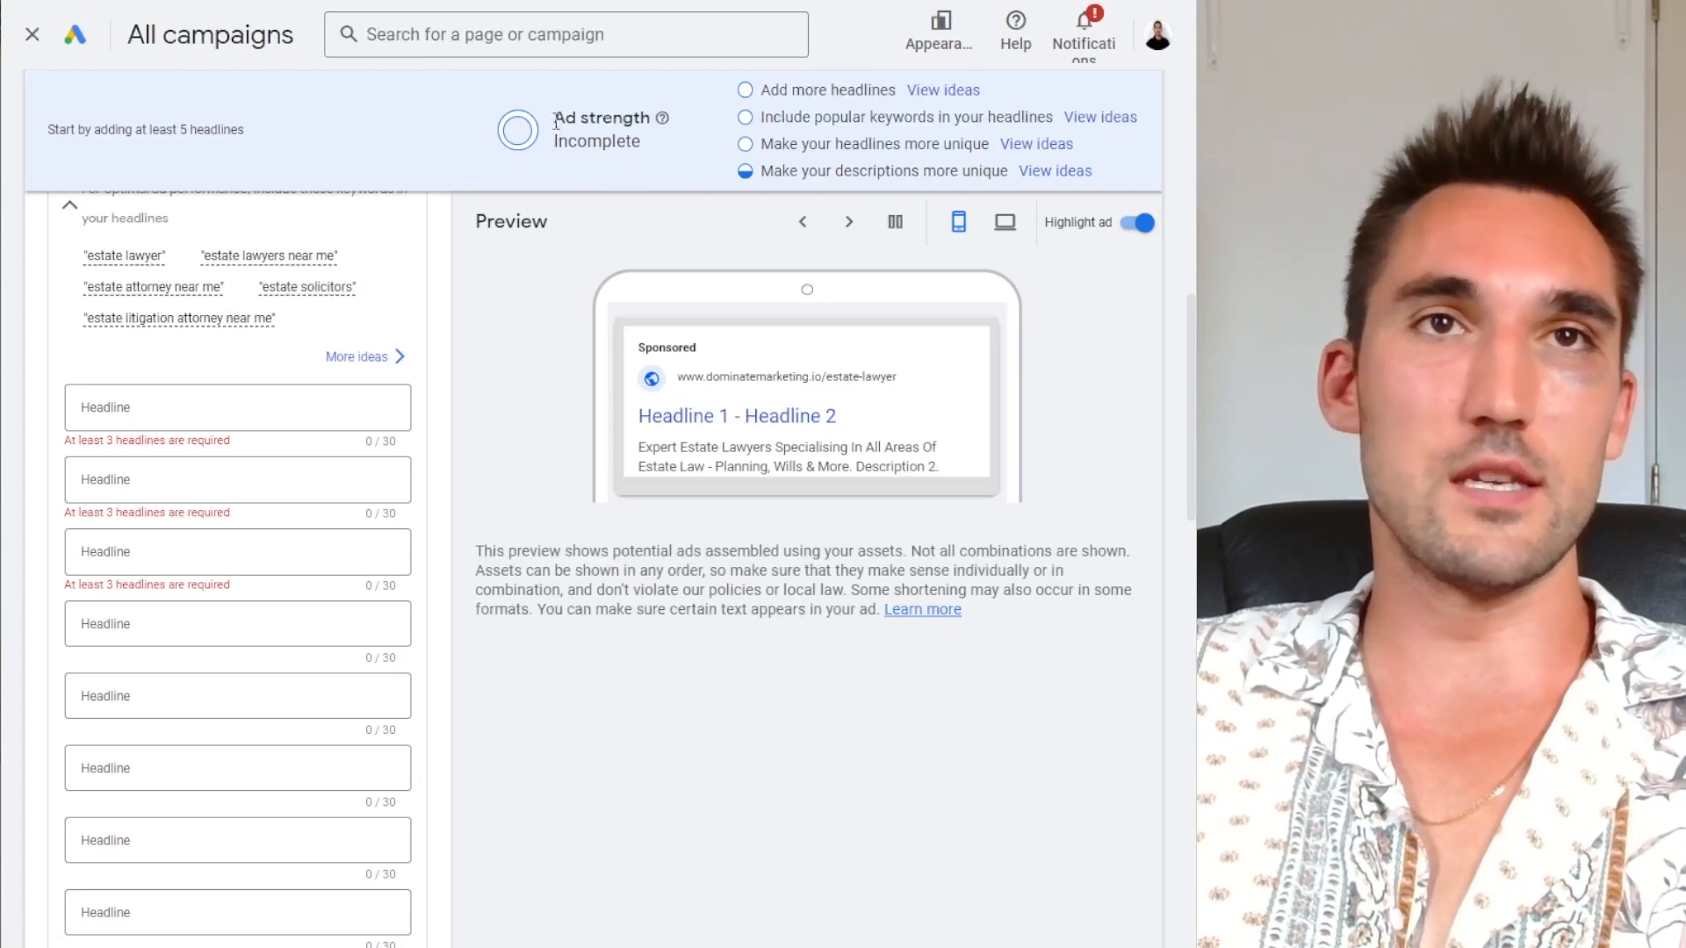
pyautogui.moveTo(553, 123); pyautogui.dragTo(664, 123)
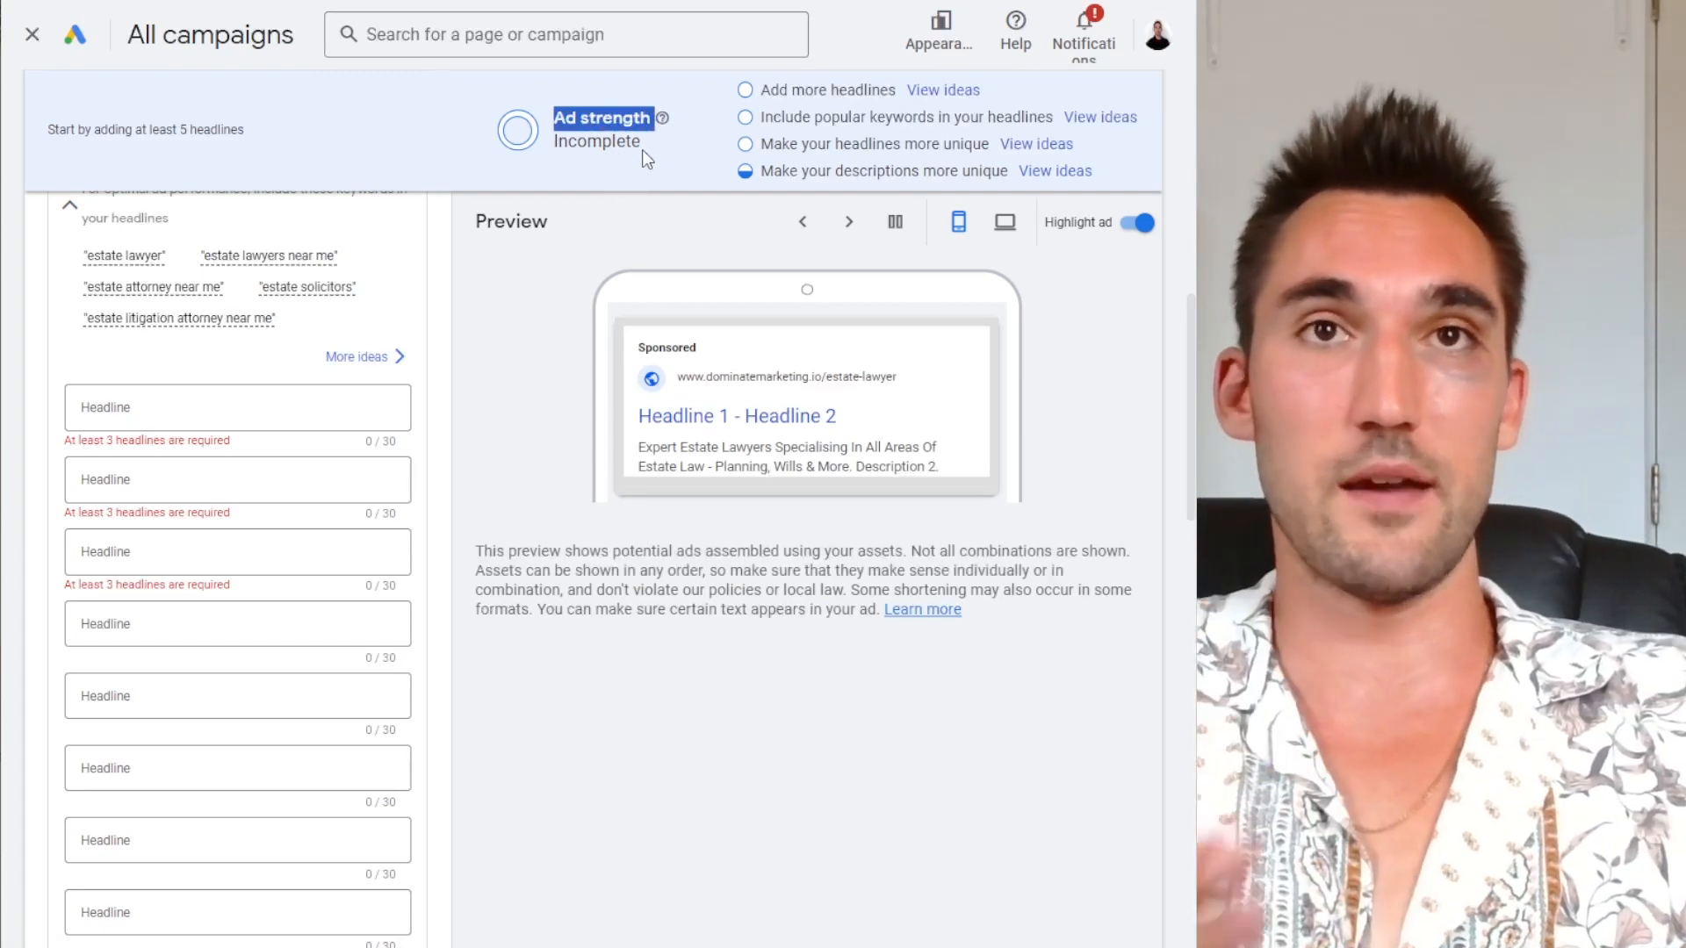
pyautogui.click(667, 151)
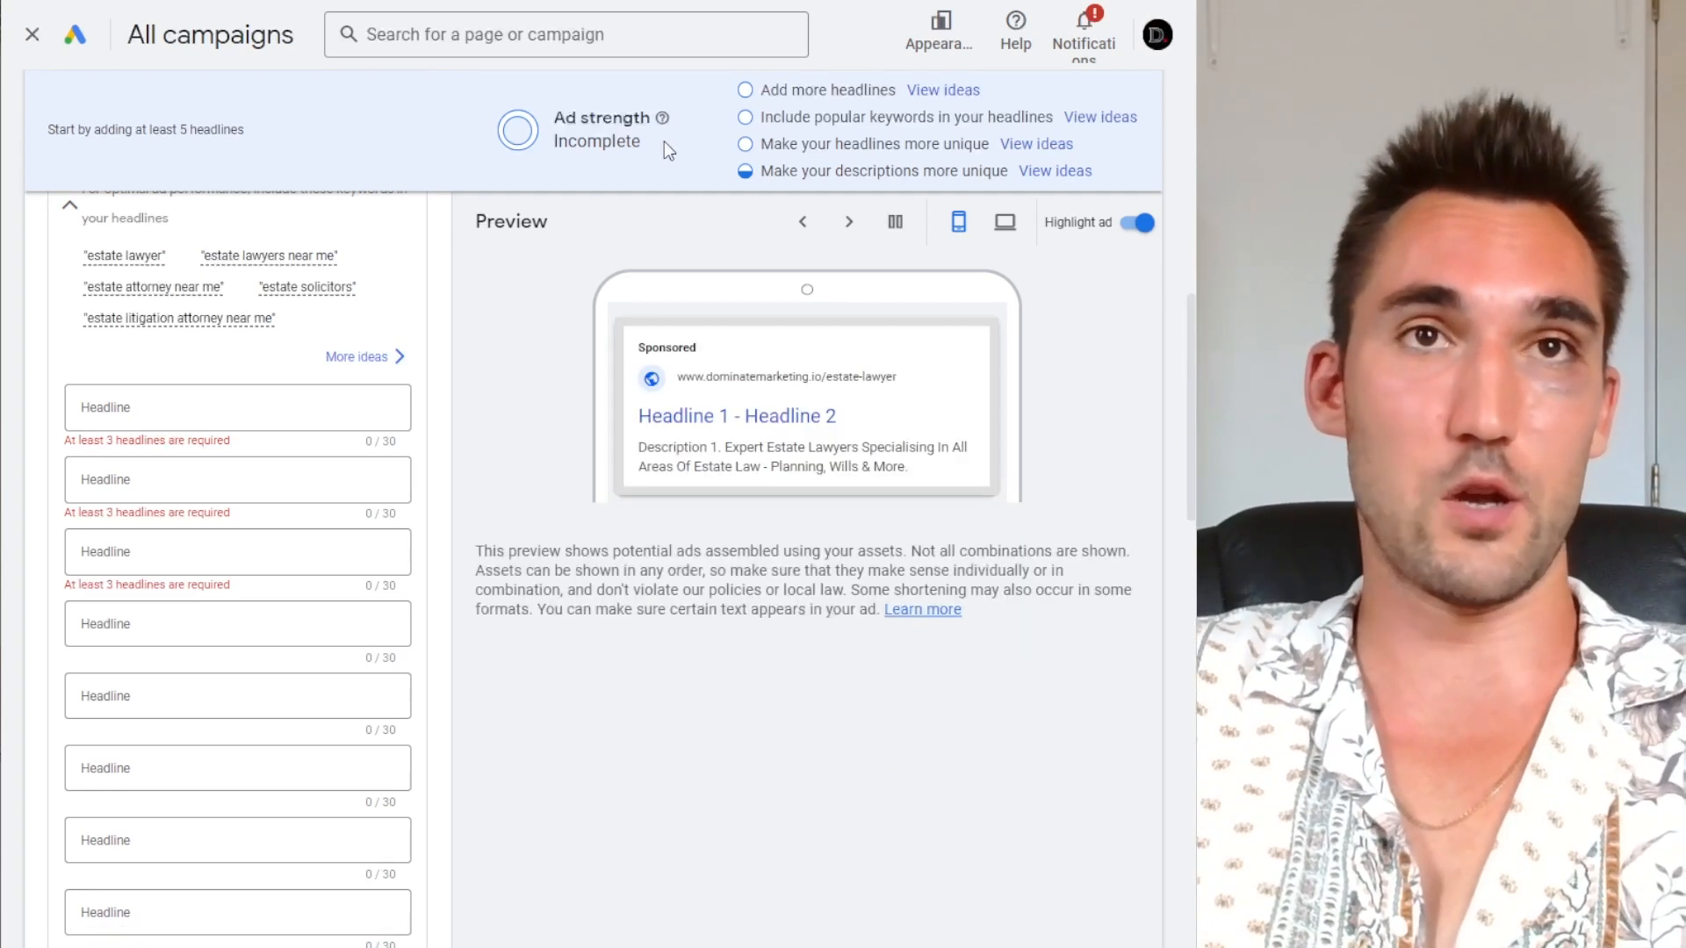
pyautogui.moveTo(655, 146)
pyautogui.mouseDown()
pyautogui.moveTo(553, 113)
pyautogui.moveTo(660, 169)
pyautogui.mouseUp()
pyautogui.click(555, 121)
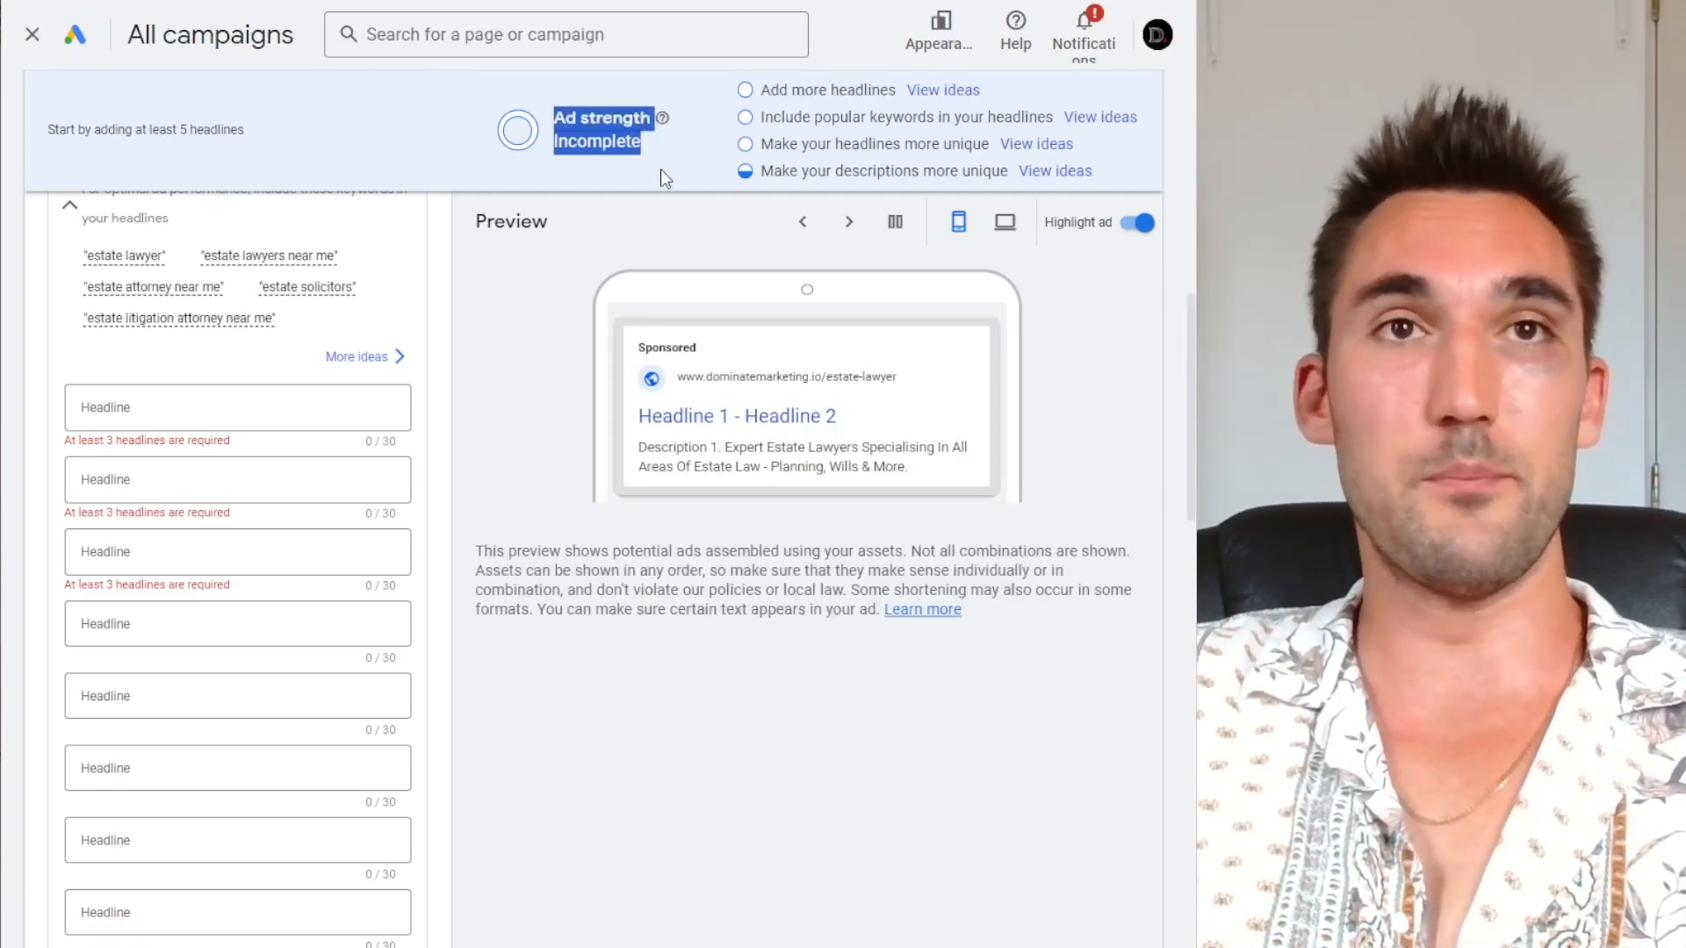
pyautogui.click(664, 171)
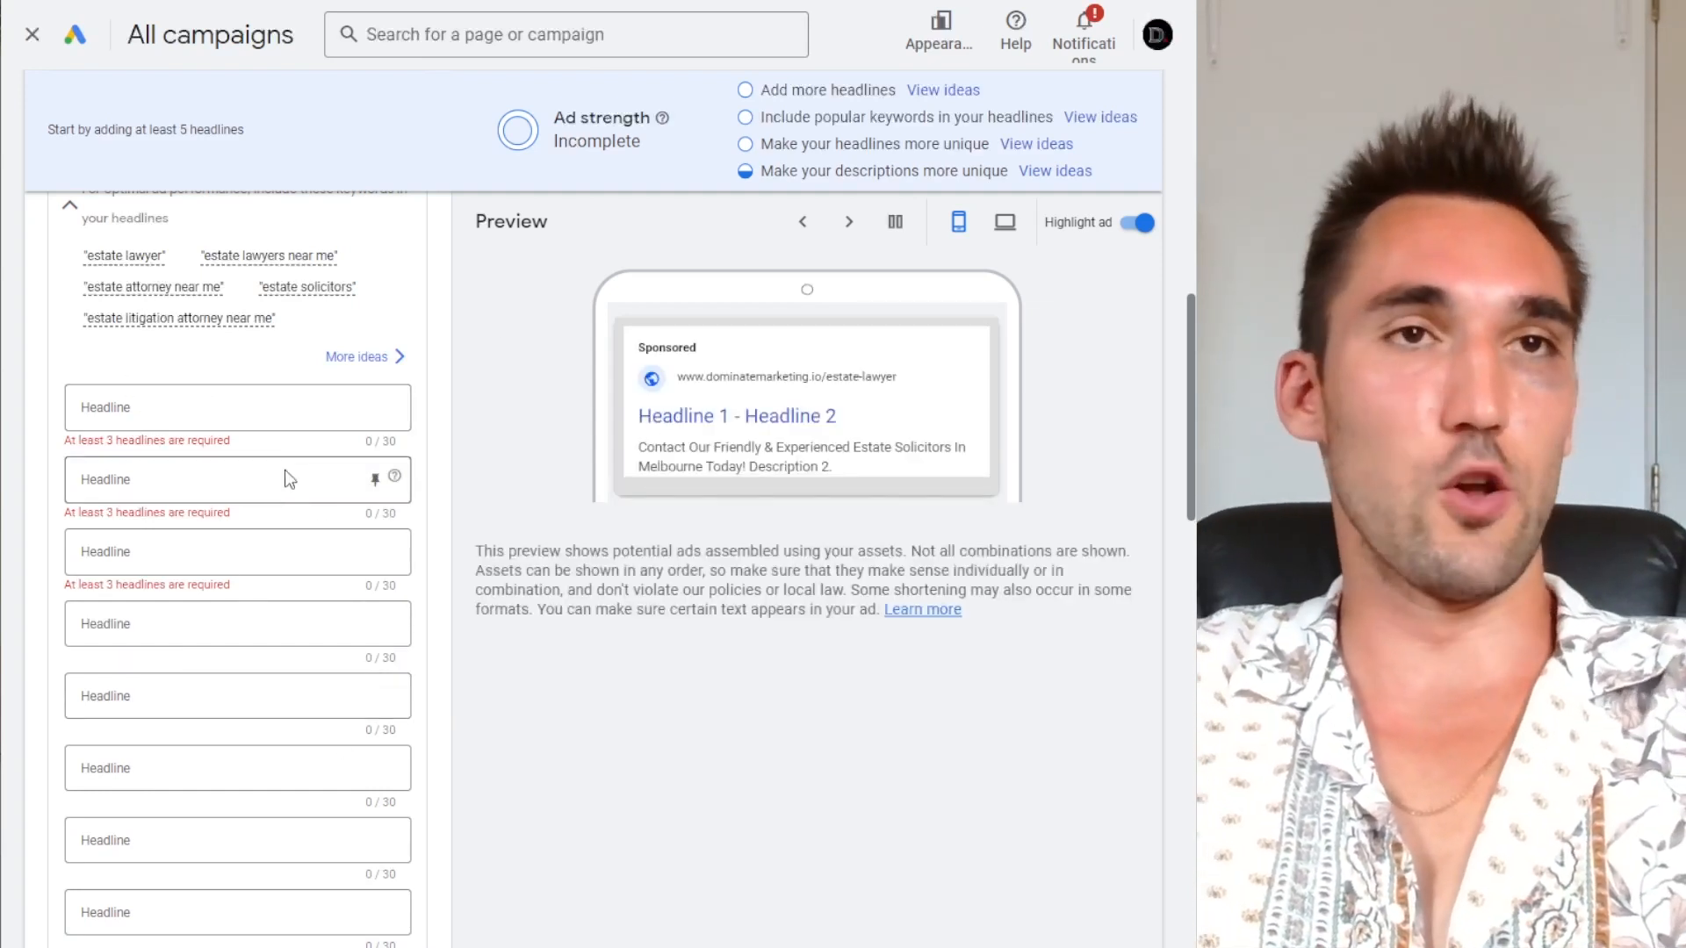
# Enter Expert Estate Lawyer Melbourne as the ad's first headline
pyautogui.scroll(1, 130, 394)
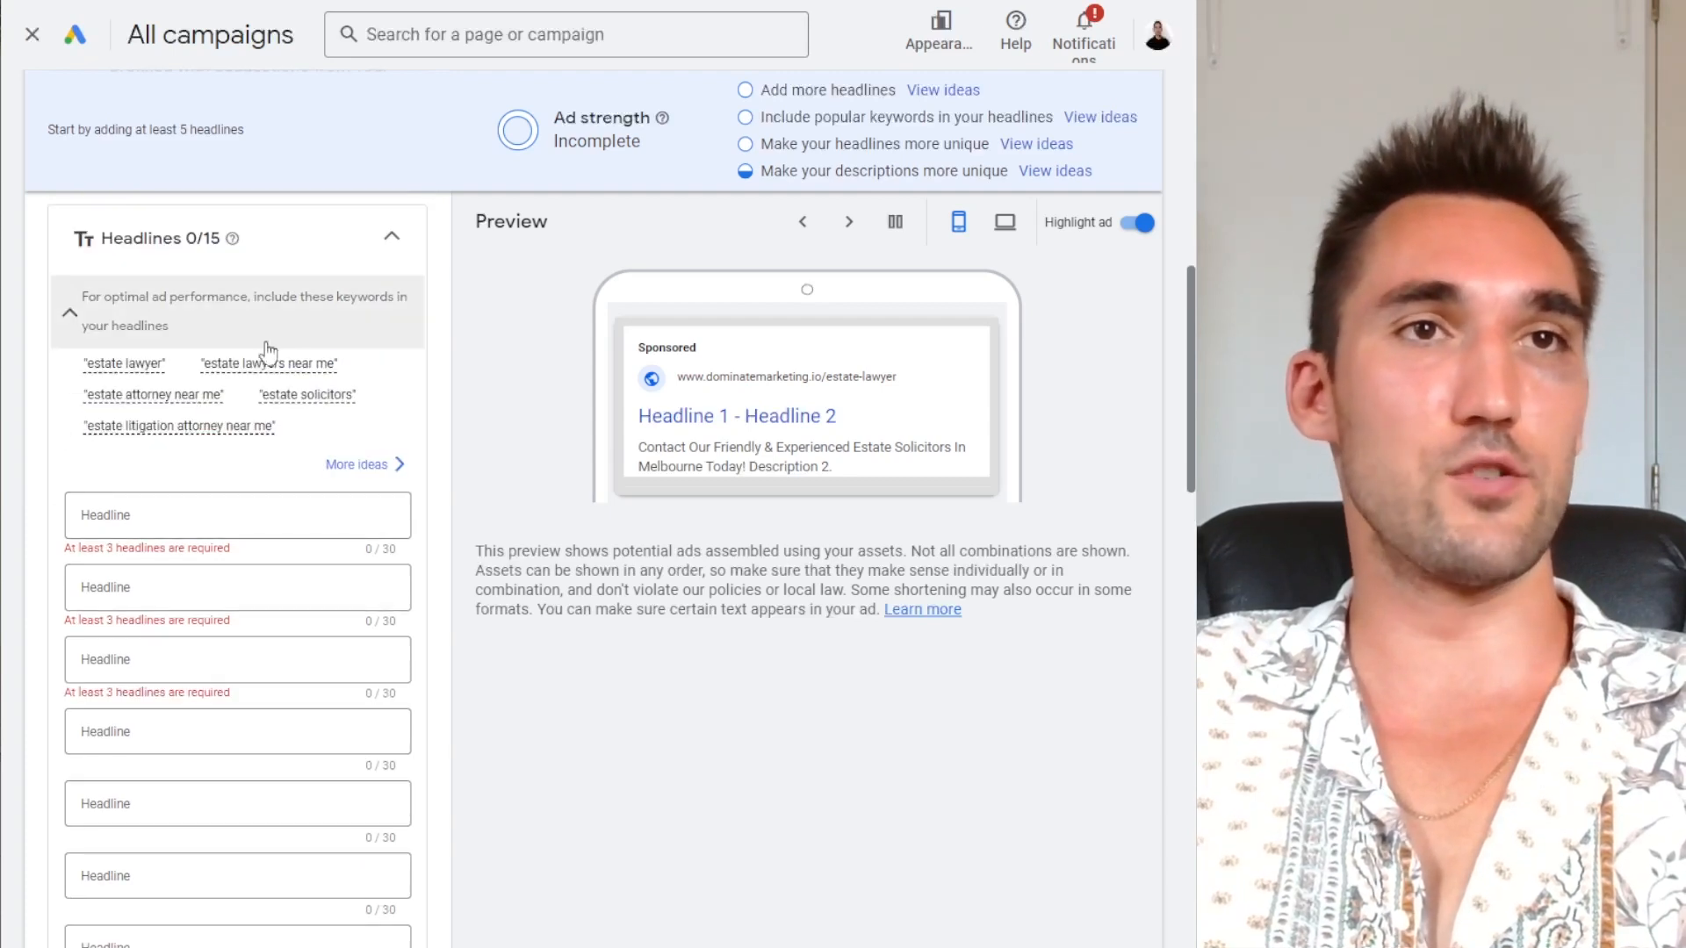
pyautogui.scroll(-1, 294, 379)
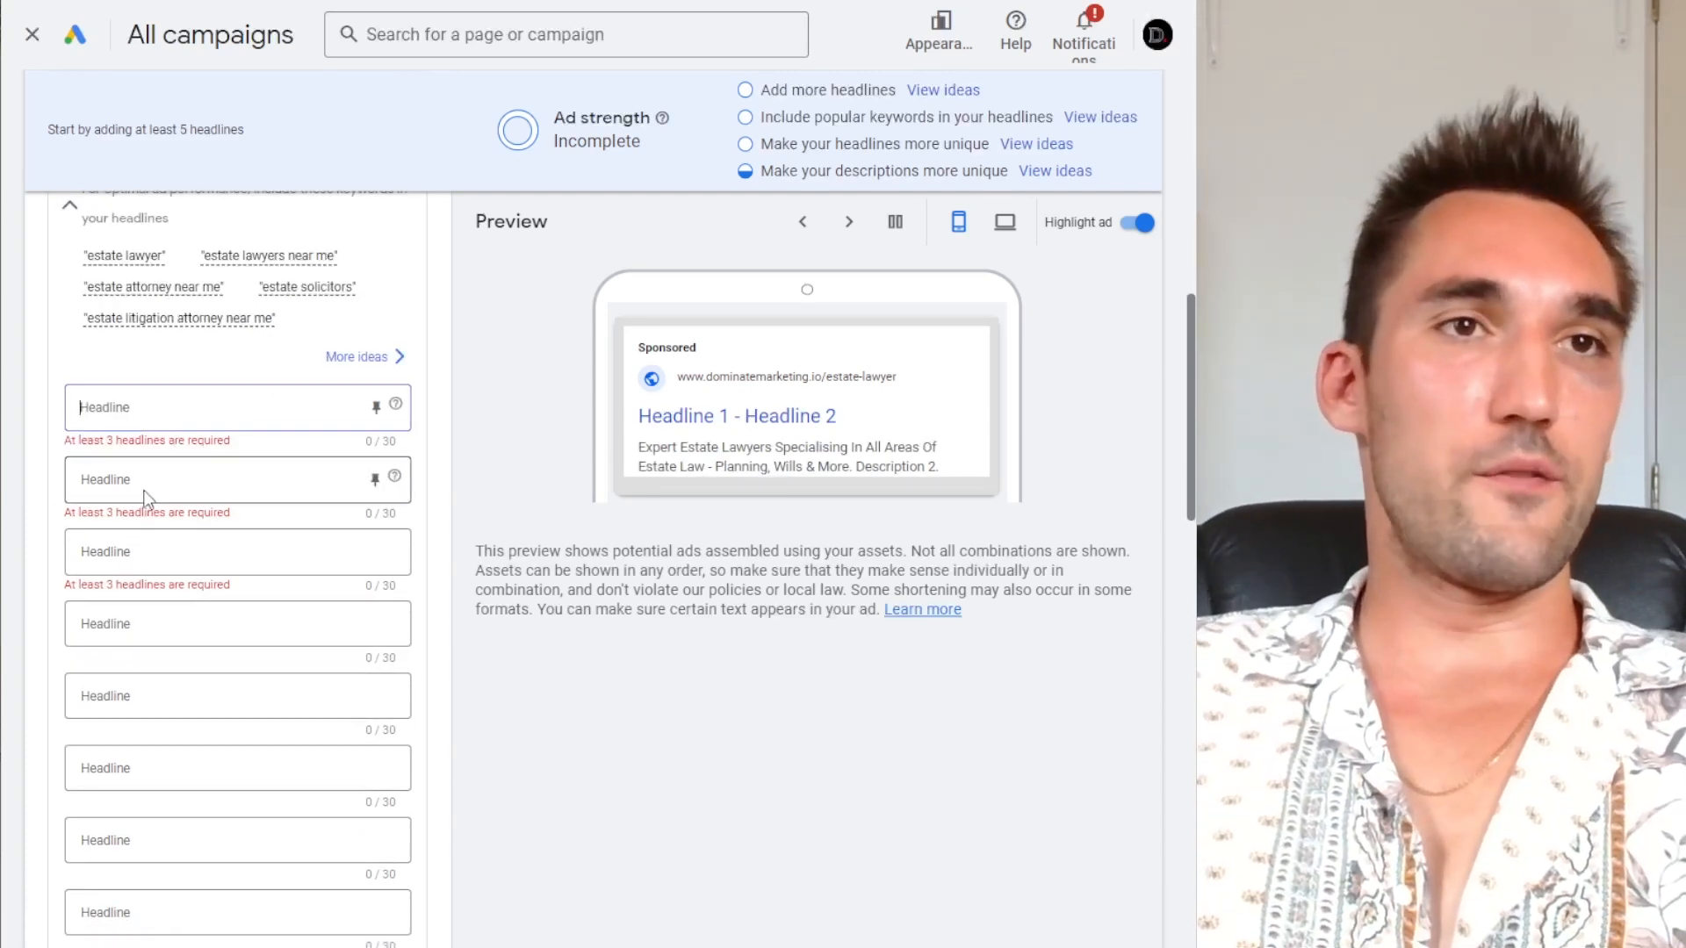
pyautogui.click(141, 540)
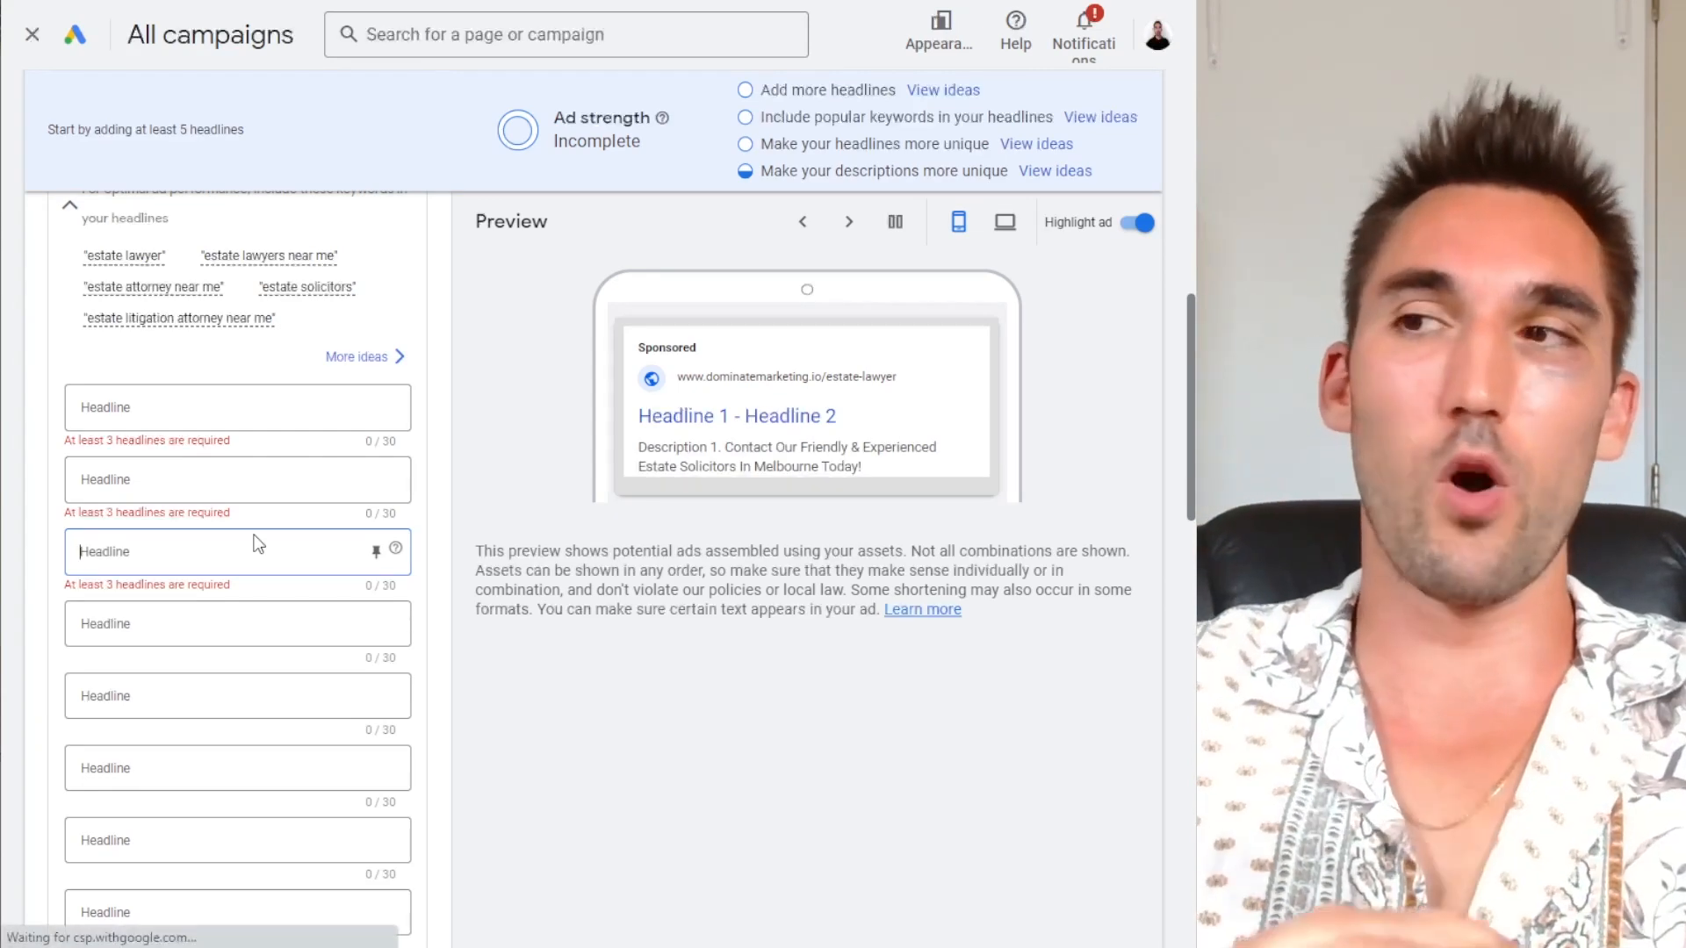
pyautogui.click(148, 395)
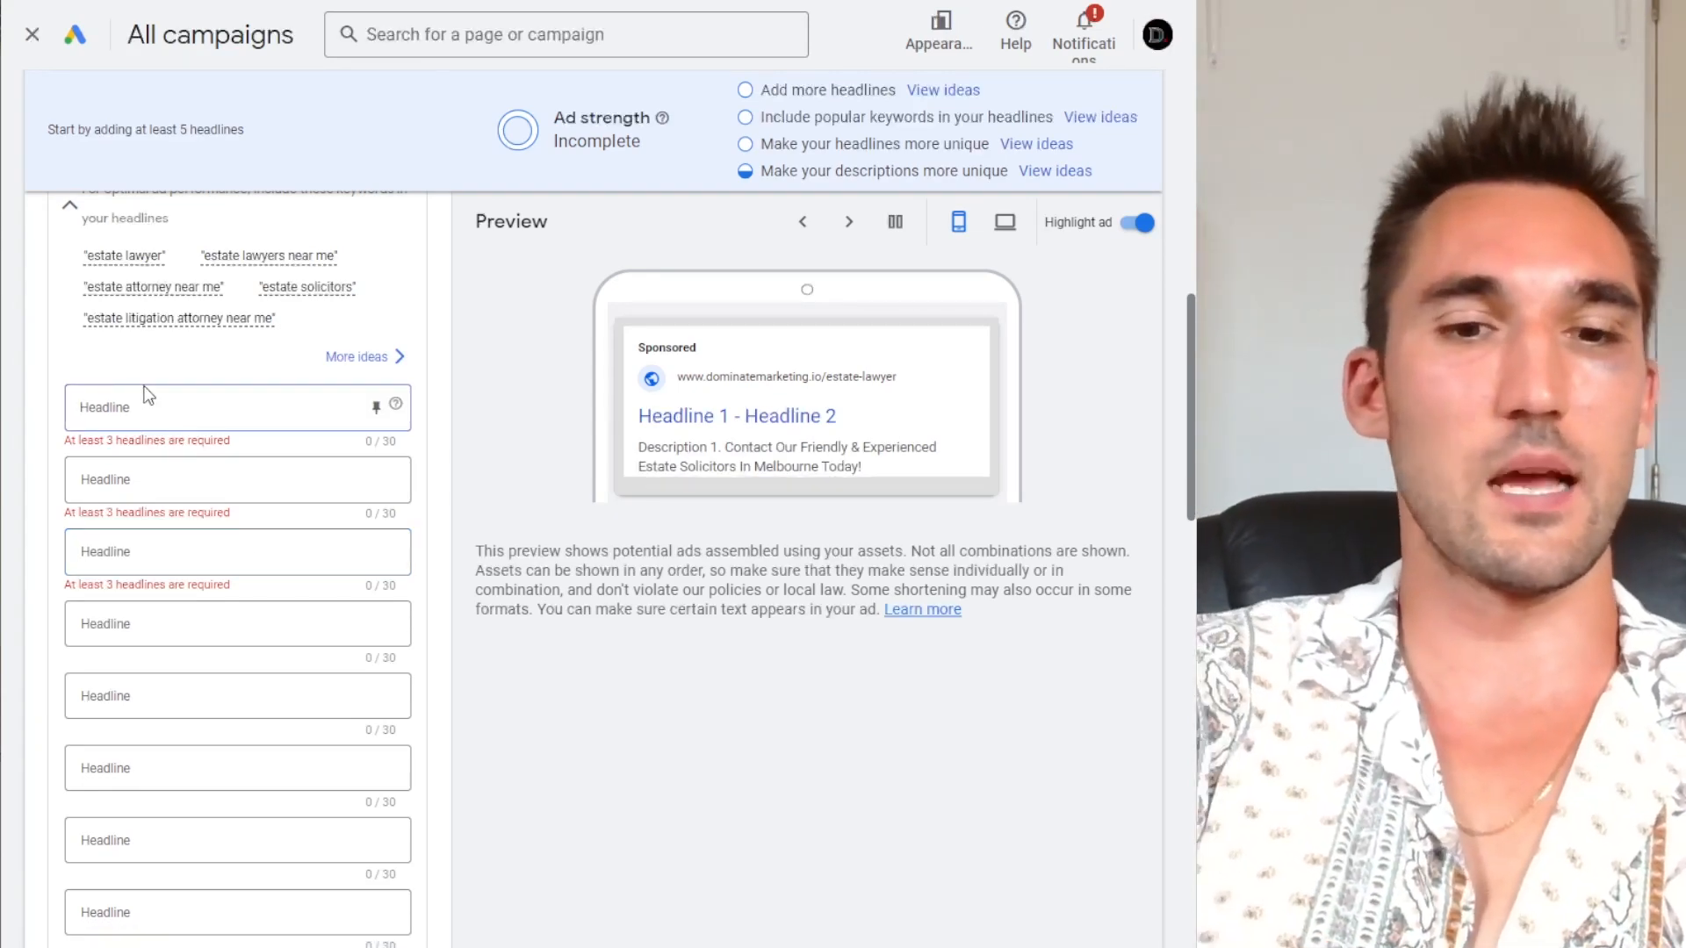
pyautogui.write('Expert Estate Lawyer Melbourne')
# Set the second headline to Free 30 Minute Consultation and the third to Book Now - All Estate Services
pyautogui.click(213, 479)
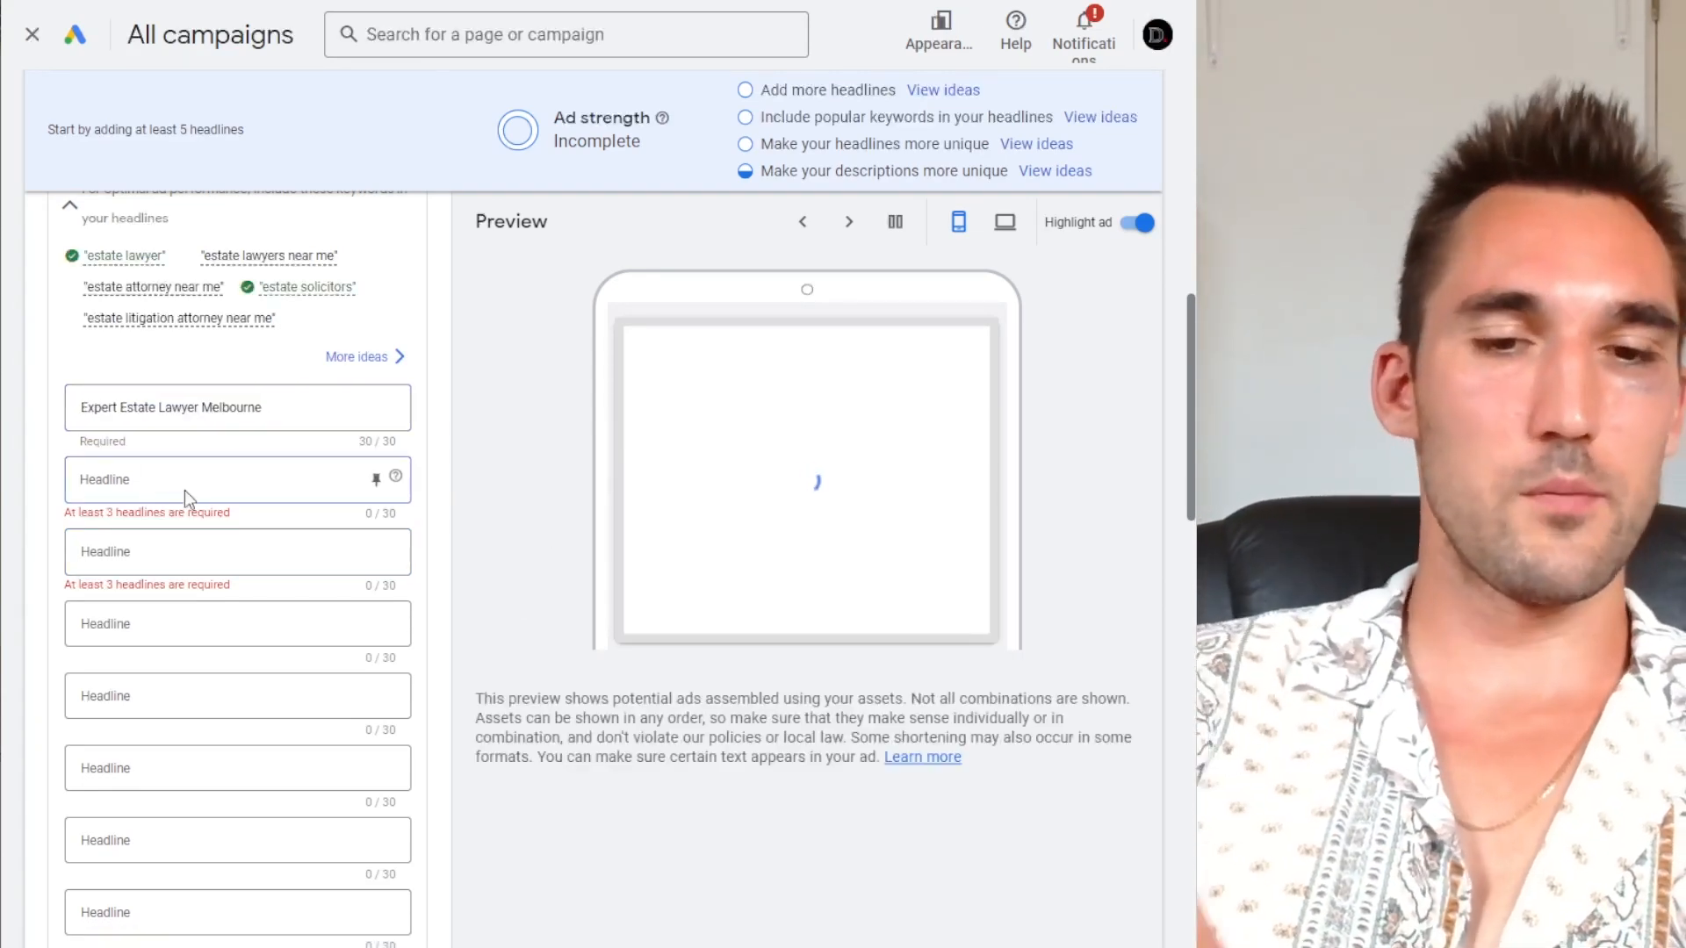
pyautogui.write('Free 30-')
pyautogui.press('BackSpace')
pyautogui.write('Minute Consultation')
pyautogui.press('Tab')
pyautogui.write('Book Now - All Estya')
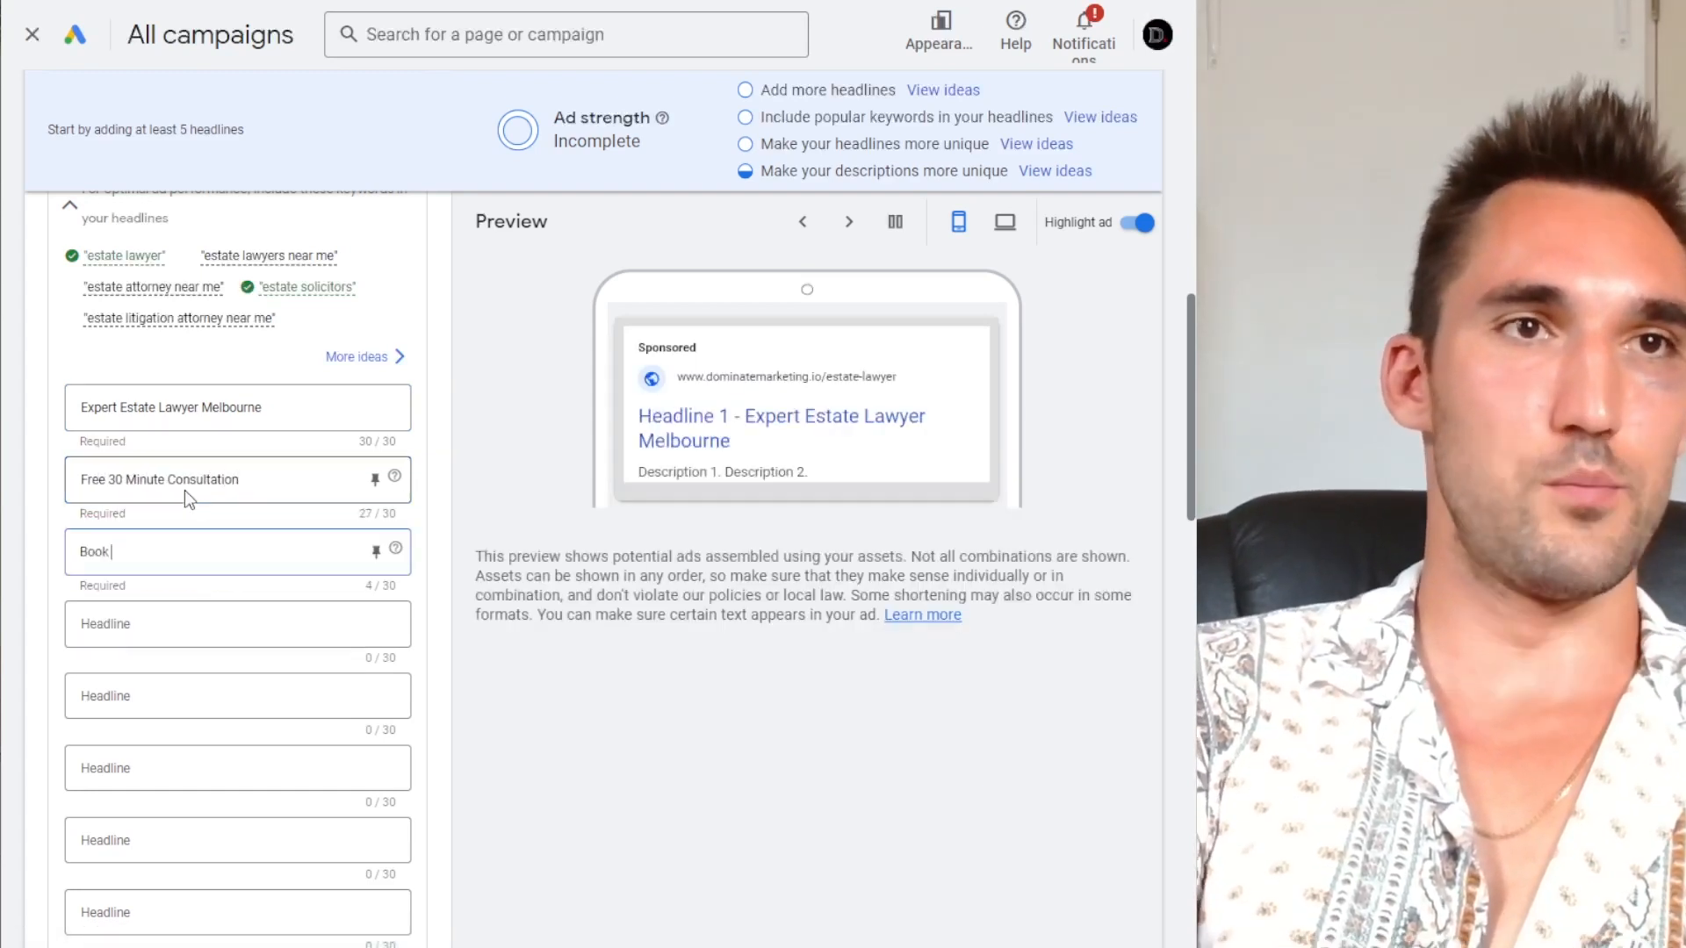
pyautogui.press('BackSpace')
pyautogui.press('BackSpace')
pyautogui.write('ate Services')
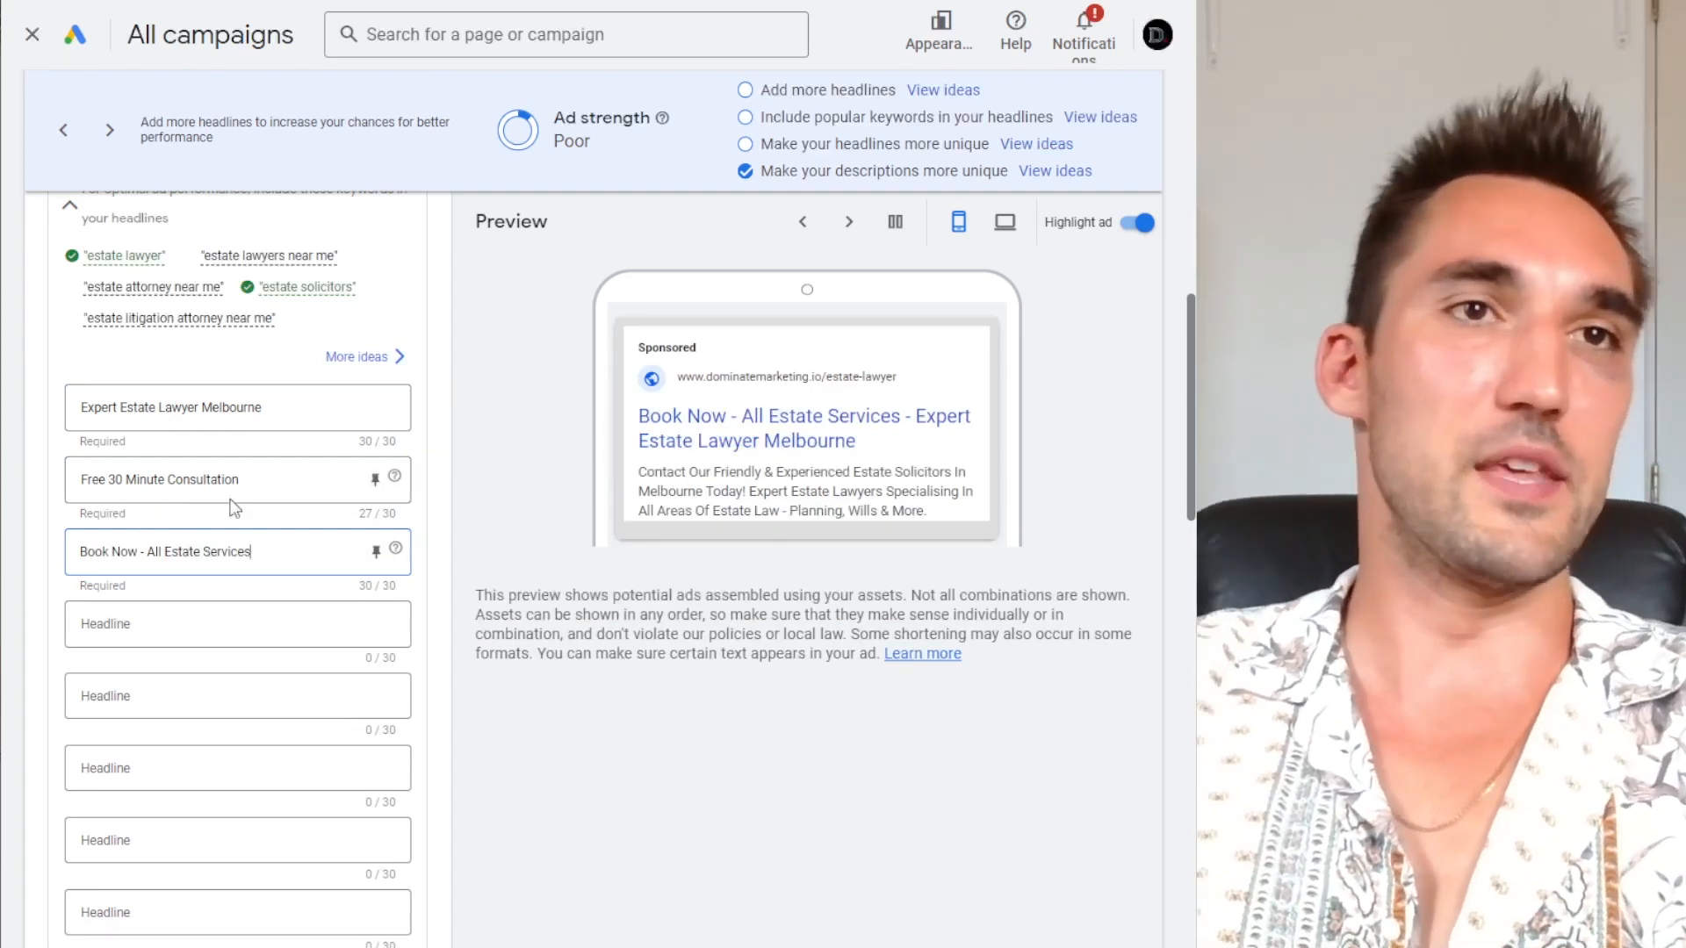
# Pin the first headline to position 1, the second to position 2 and the third to position 3
pyautogui.click(199, 409)
pyautogui.click(286, 471)
pyautogui.tripleClick(122, 480)
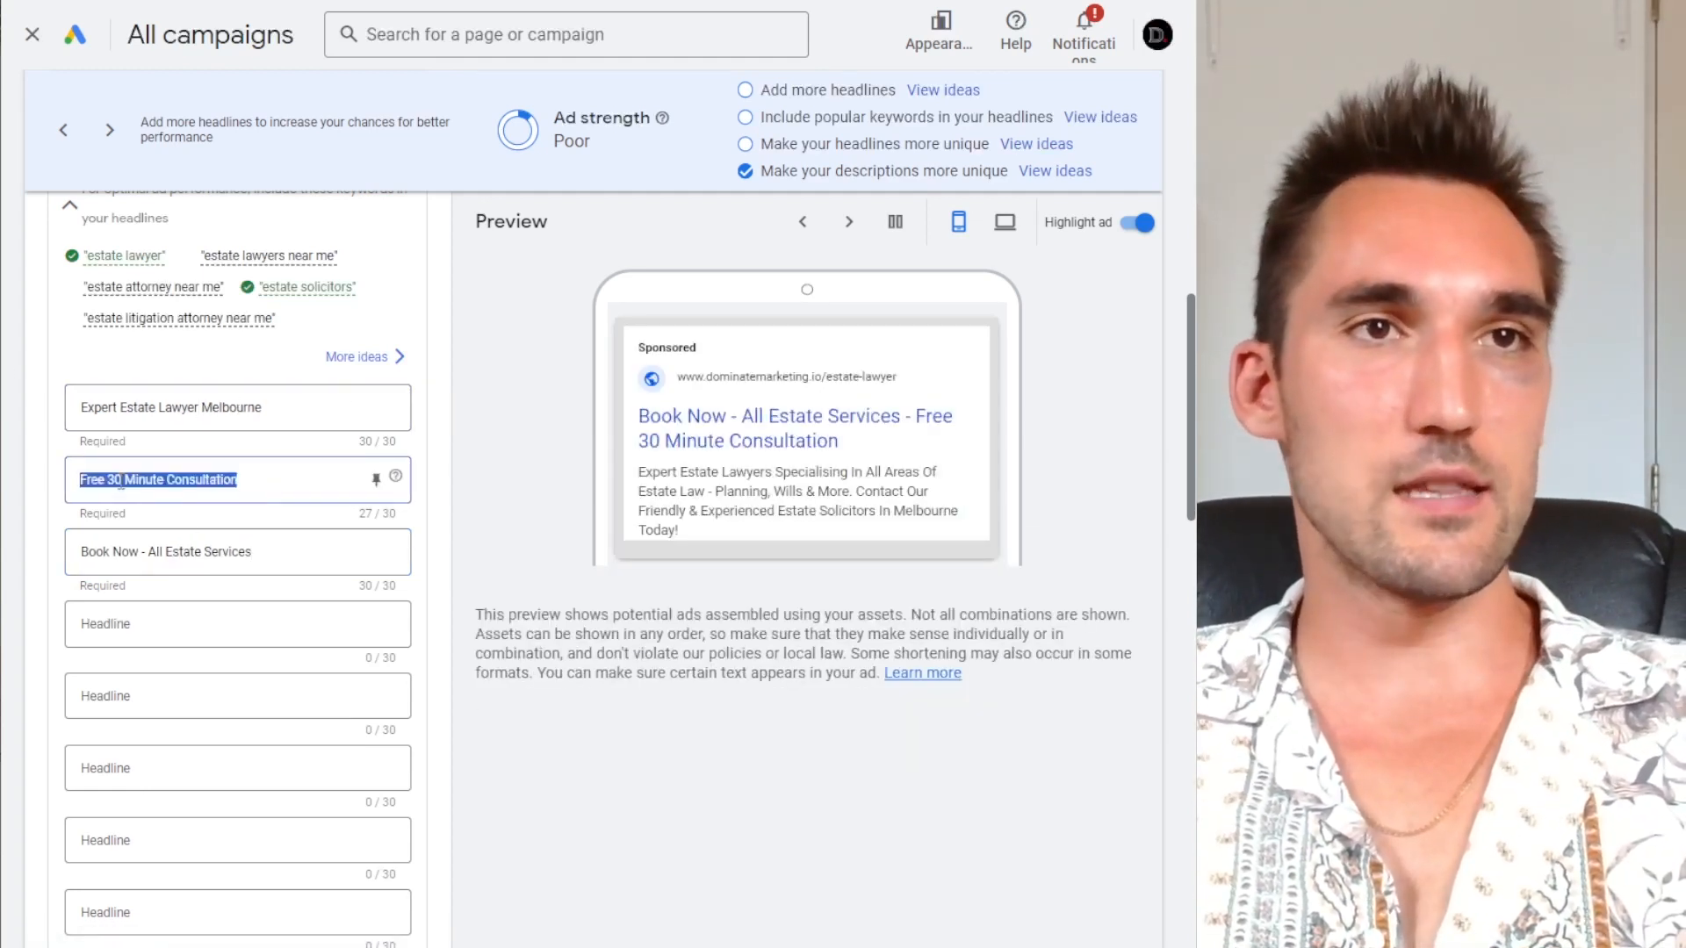
pyautogui.tripleClick(180, 551)
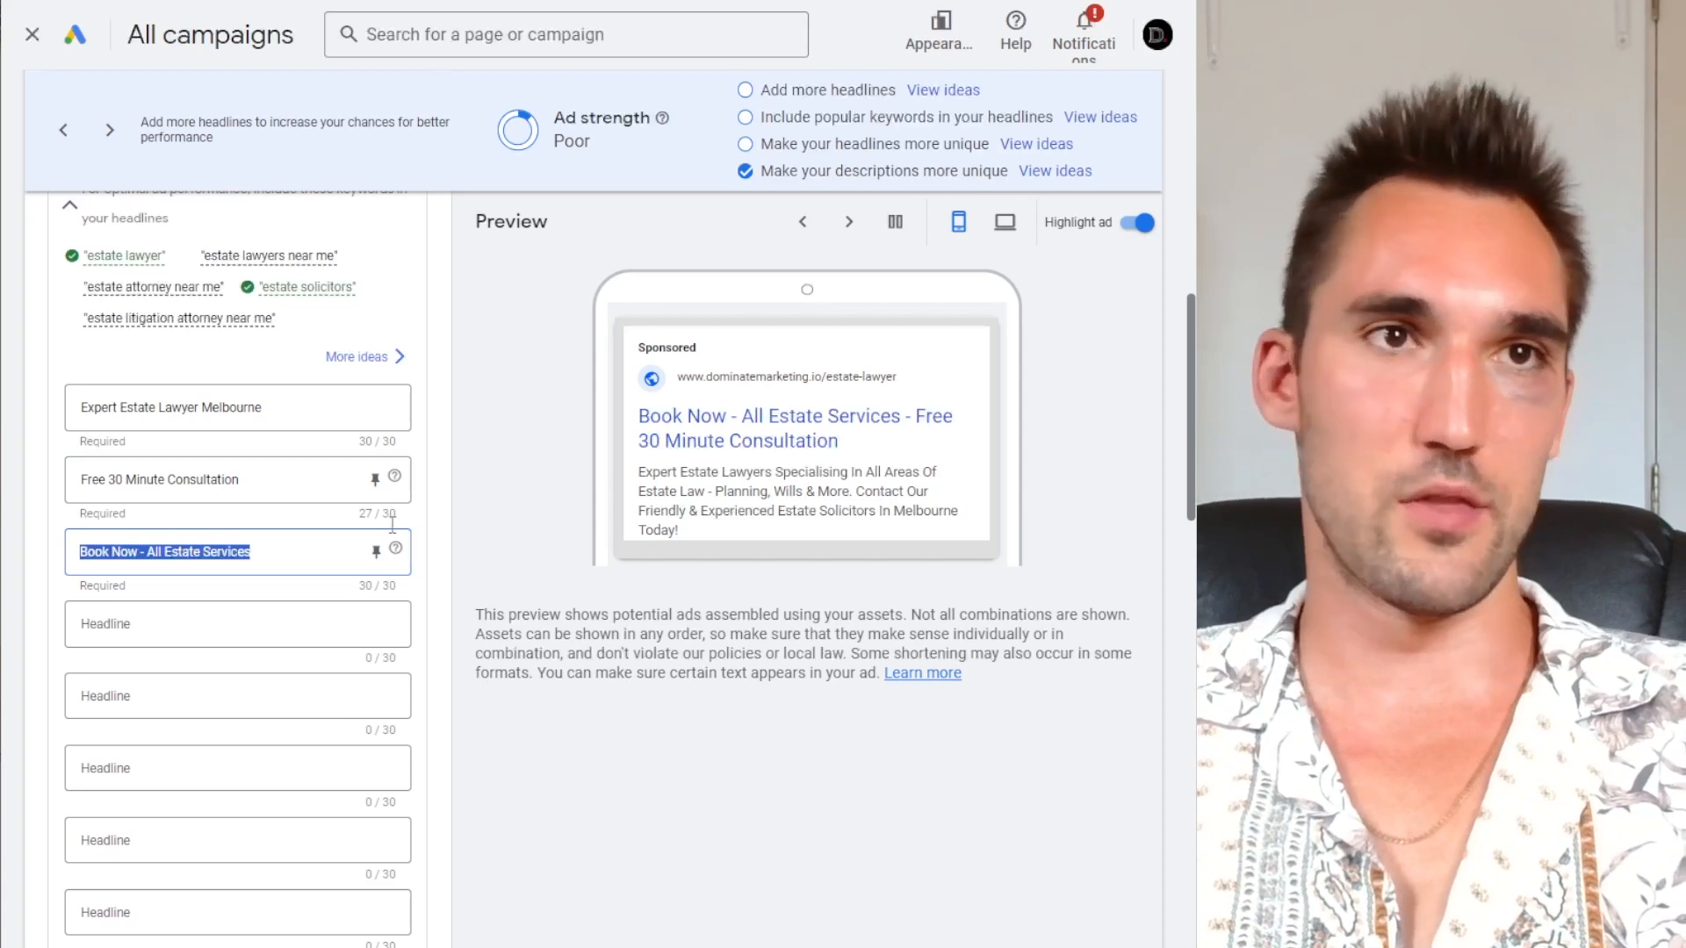
pyautogui.click(375, 406)
pyautogui.click(485, 621)
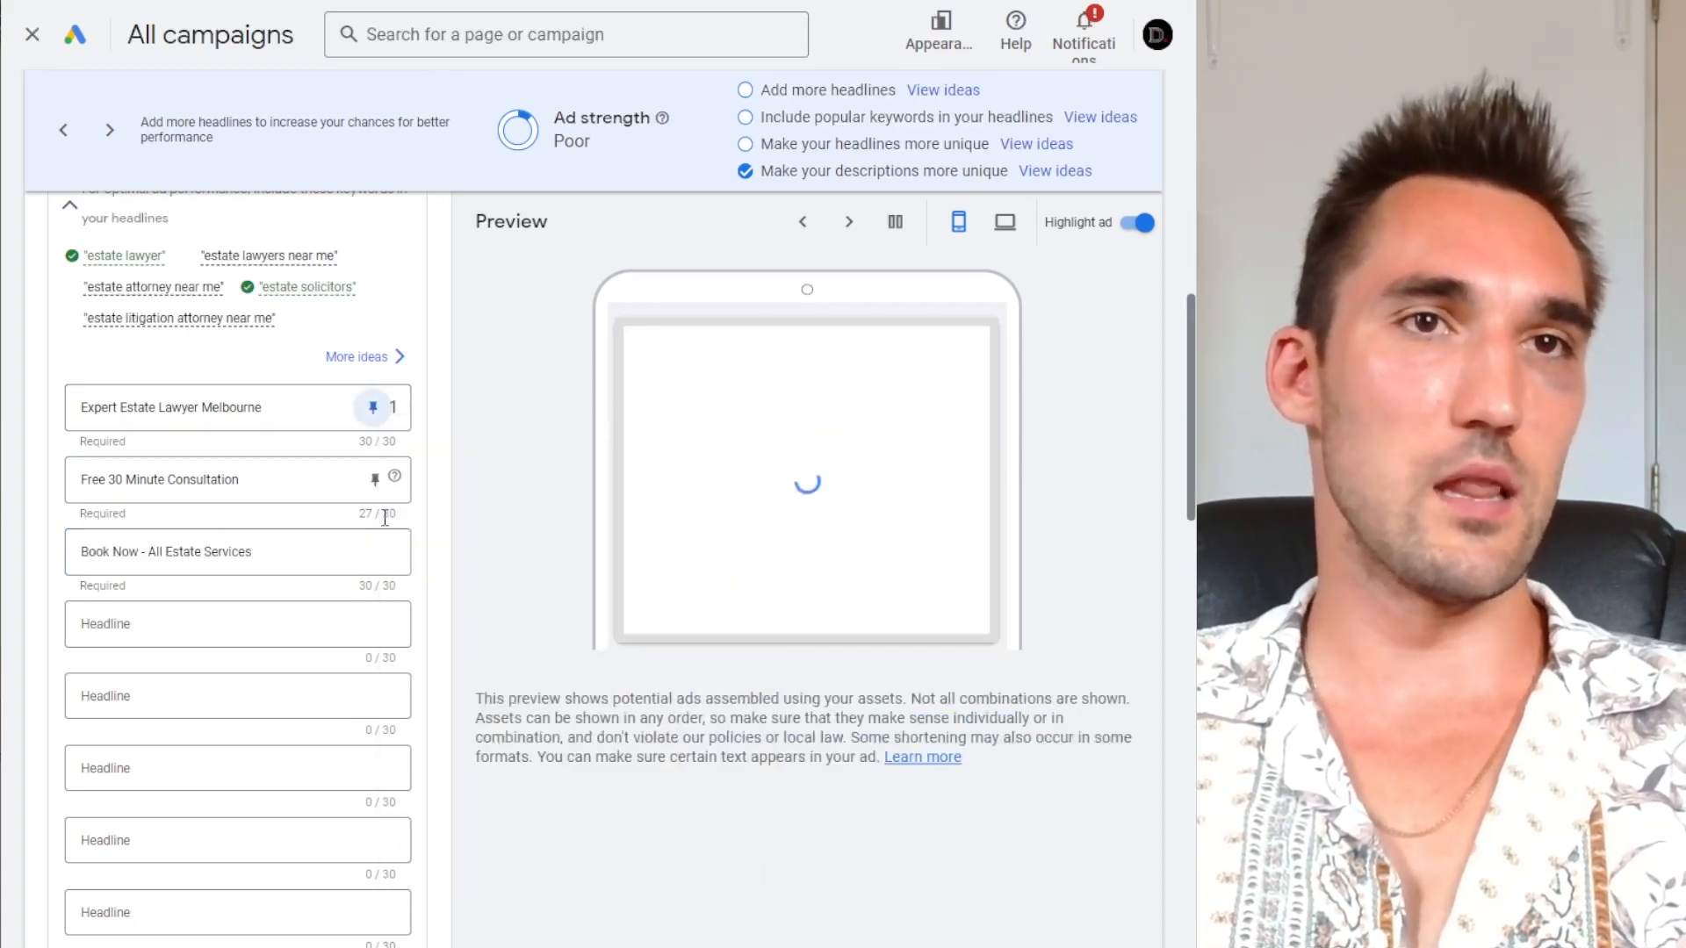
pyautogui.click(375, 479)
pyautogui.click(466, 448)
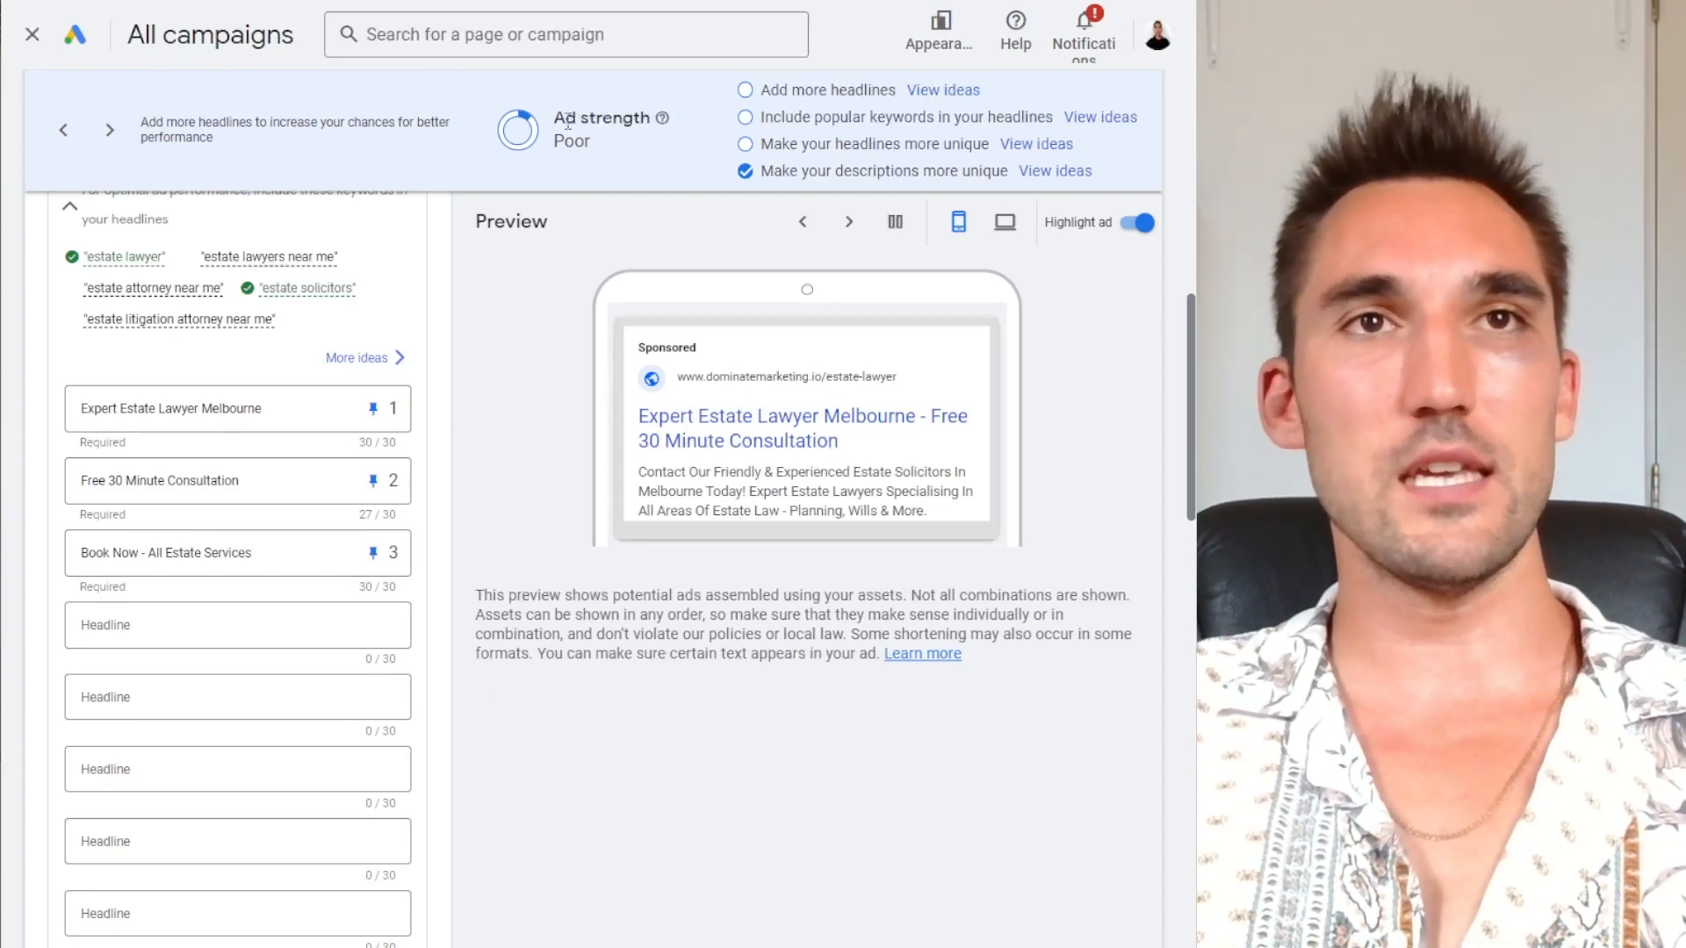
# Examine the Ad strength rating against the wording and pinning of the three headlines
pyautogui.moveTo(566, 119); pyautogui.dragTo(617, 146)
pyautogui.click(632, 157)
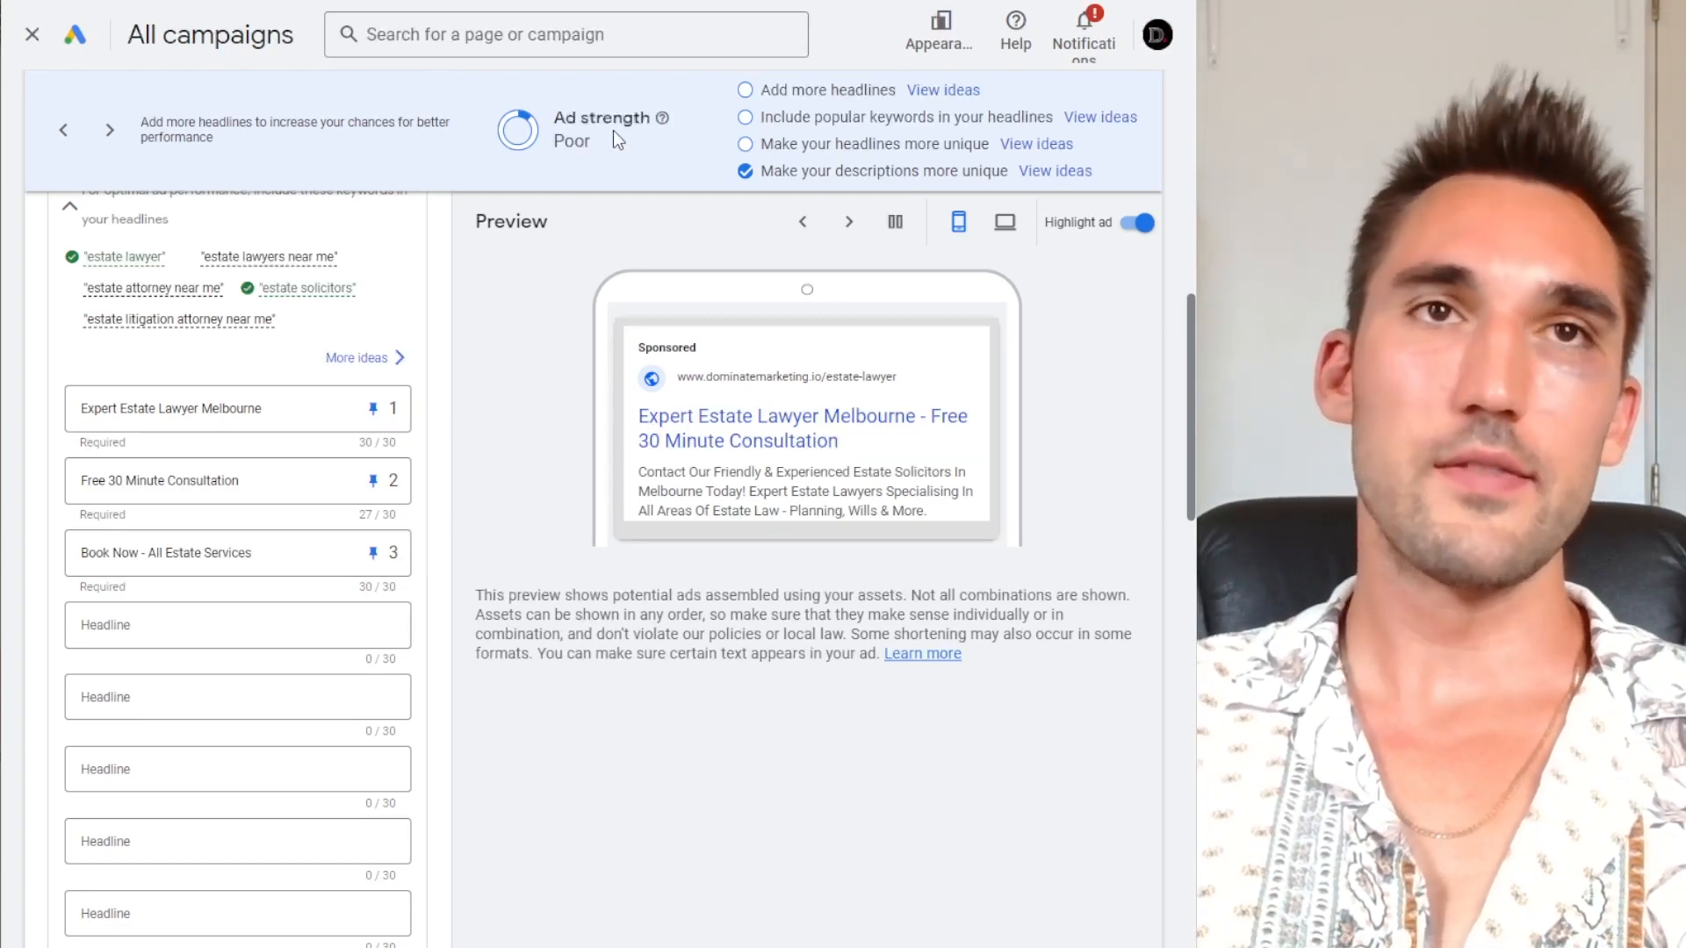
pyautogui.moveTo(592, 150)
pyautogui.mouseDown()
pyautogui.moveTo(551, 121)
pyautogui.moveTo(614, 168)
pyautogui.mouseUp()
pyautogui.click(612, 167)
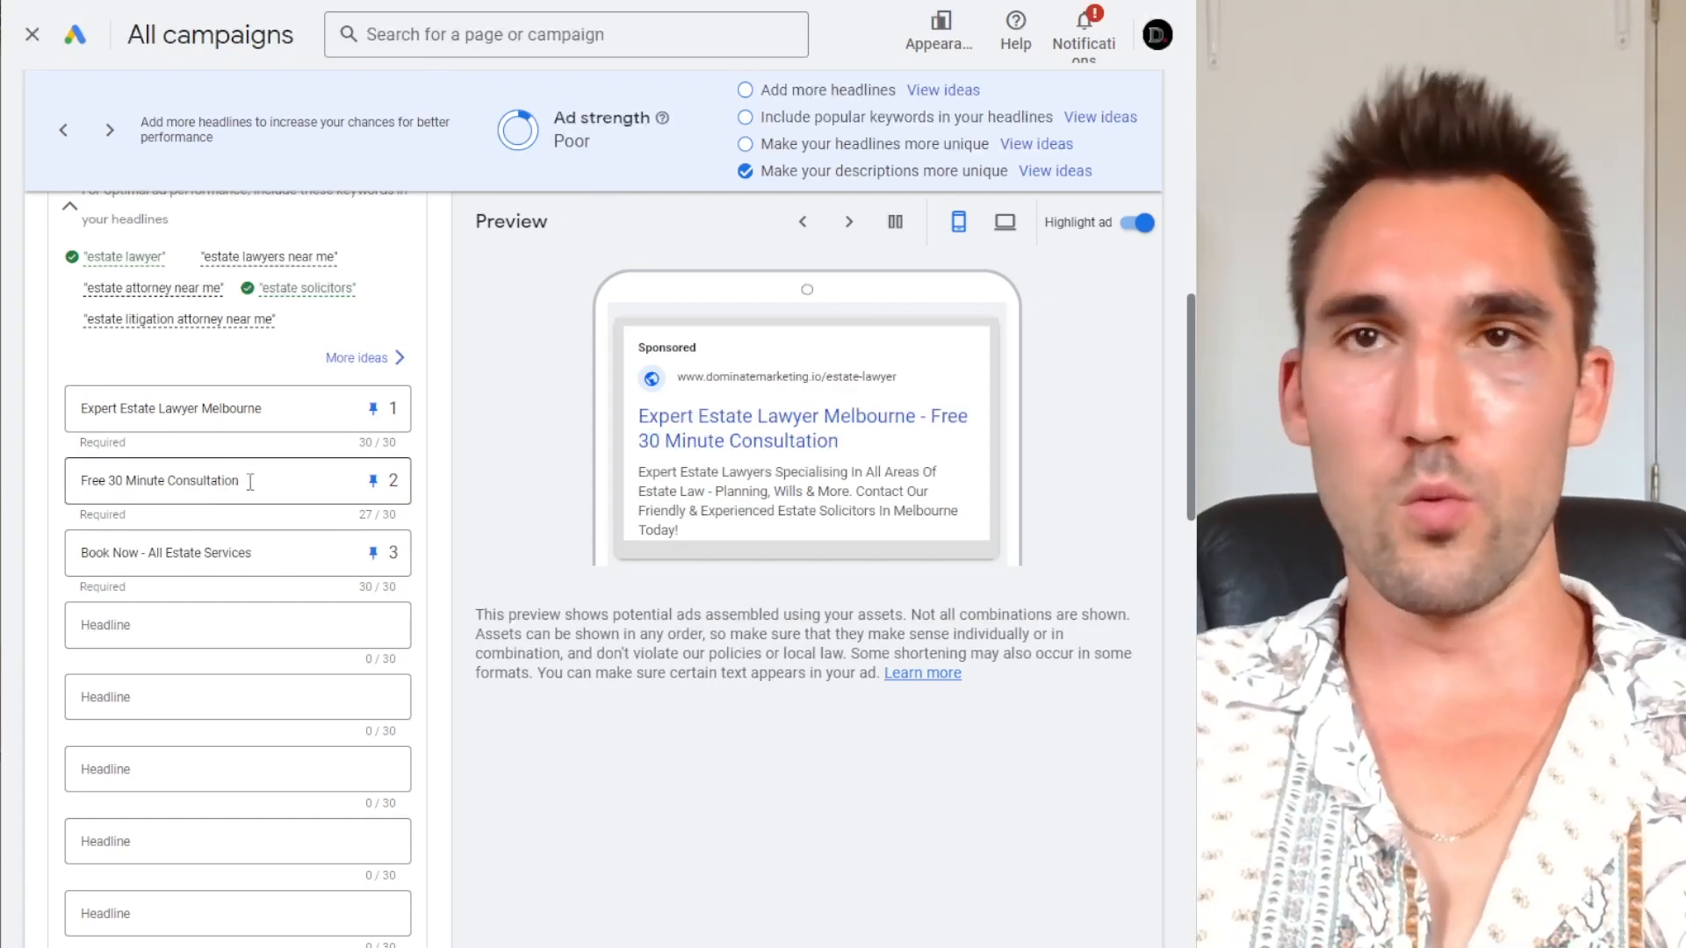
pyautogui.scroll(-1, 227, 621)
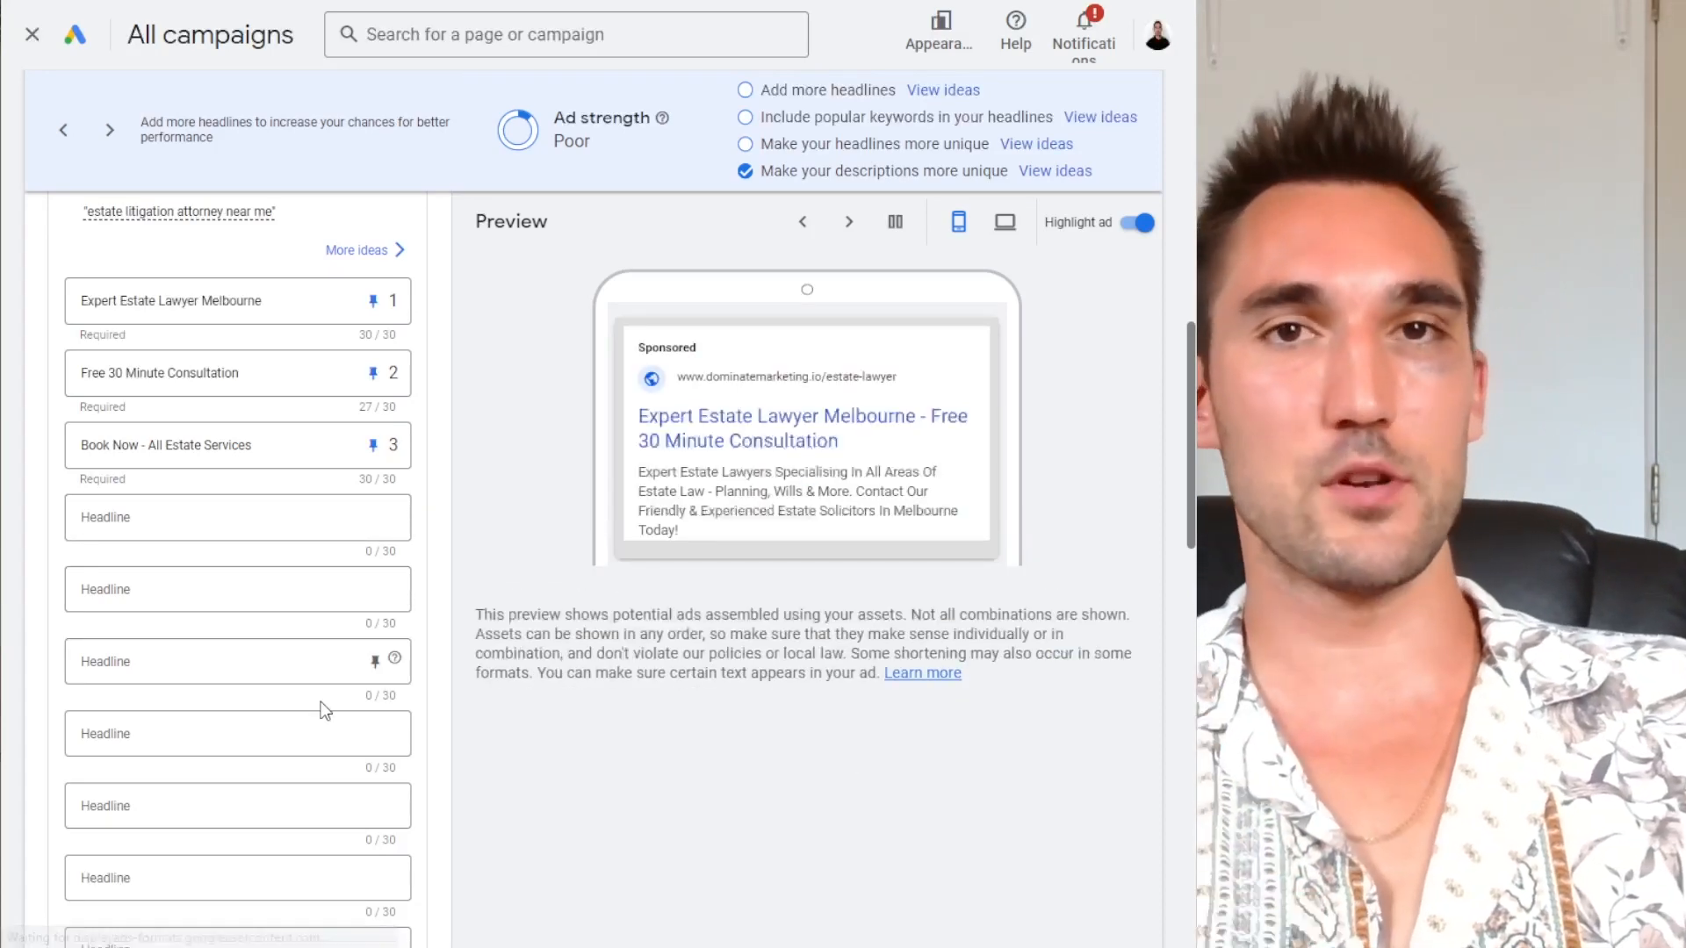
pyautogui.moveTo(587, 135); pyautogui.dragTo(557, 118)
pyautogui.click(559, 119)
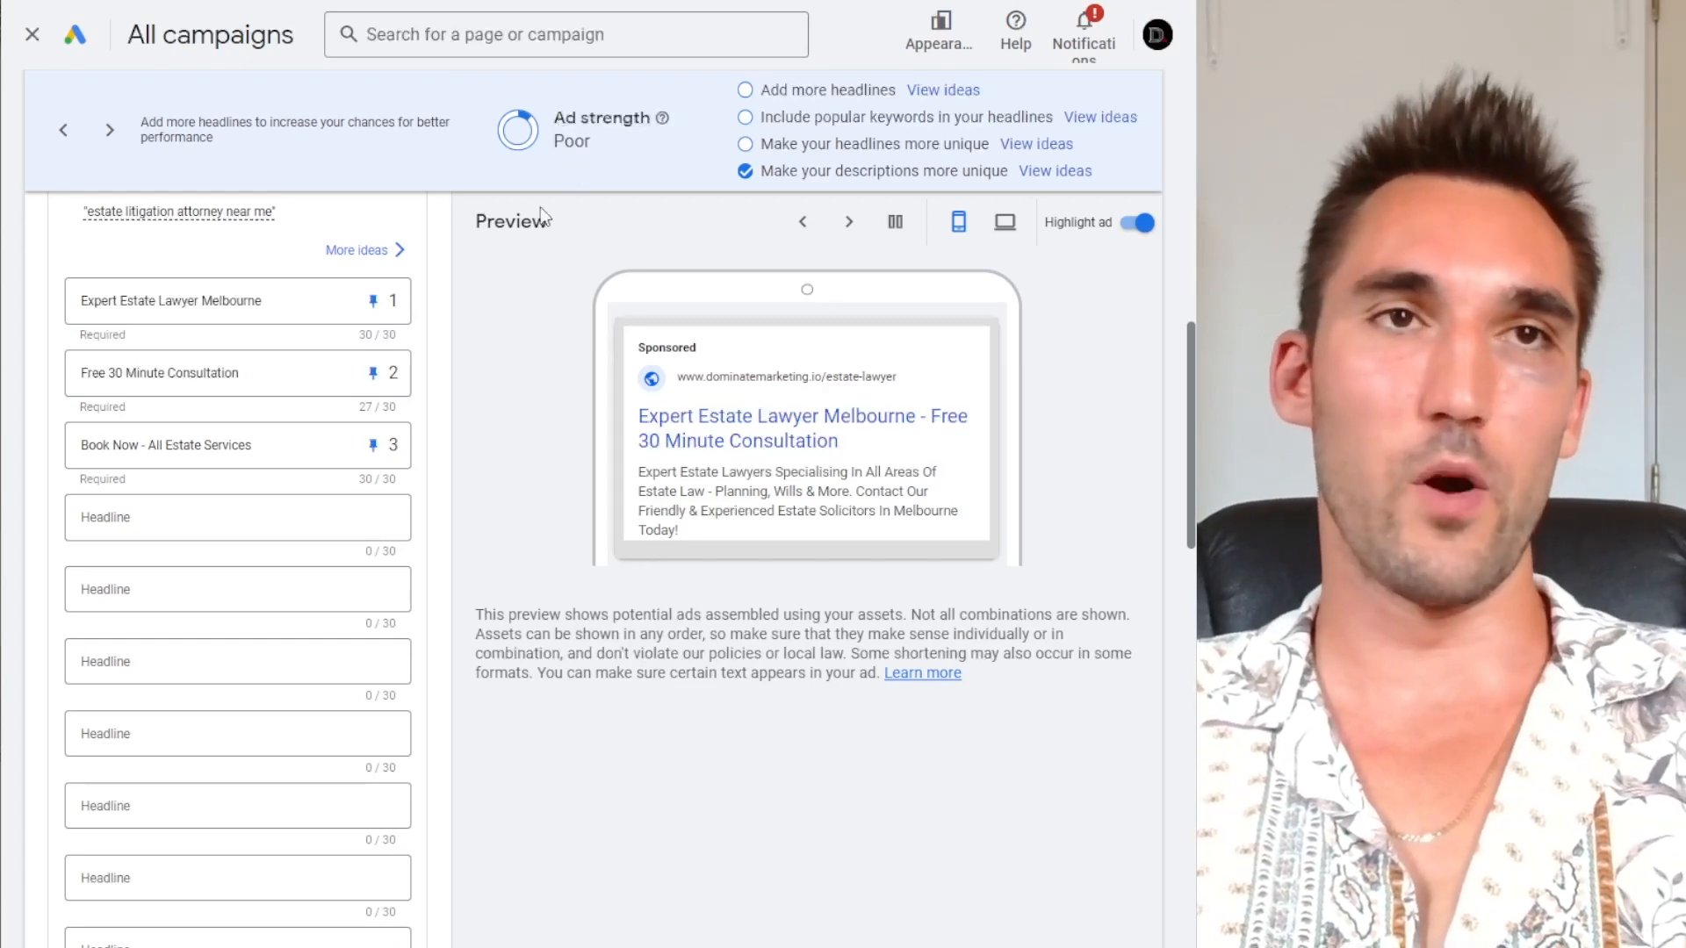
pyautogui.moveTo(555, 119); pyautogui.dragTo(641, 163)
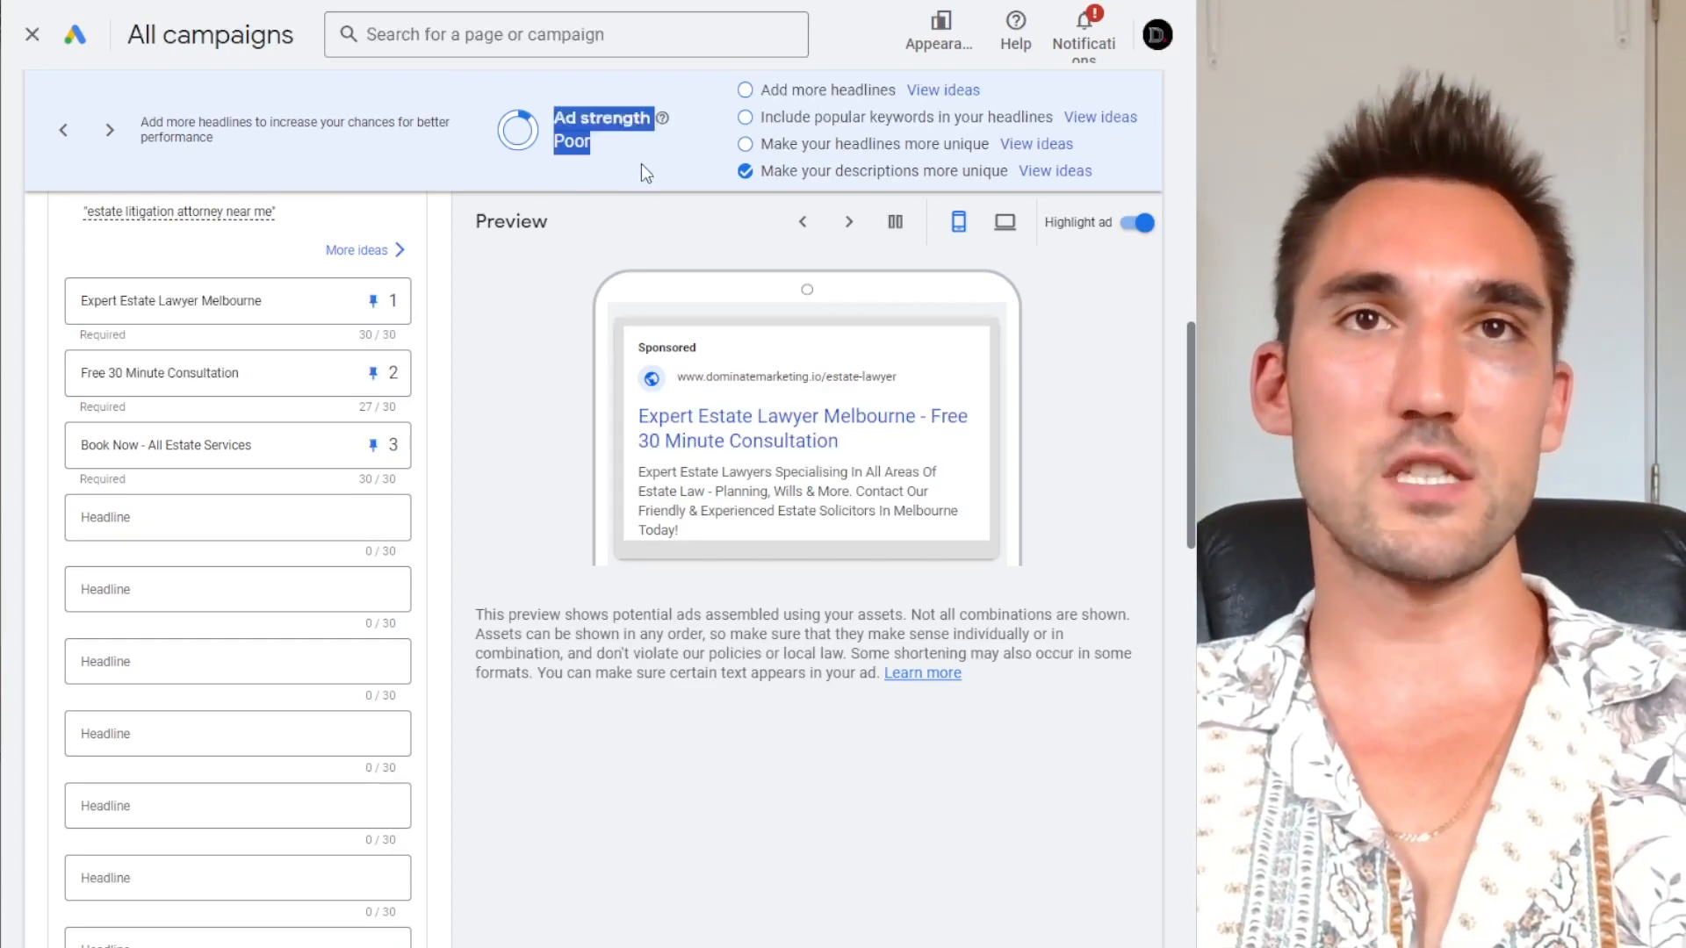
pyautogui.click(641, 163)
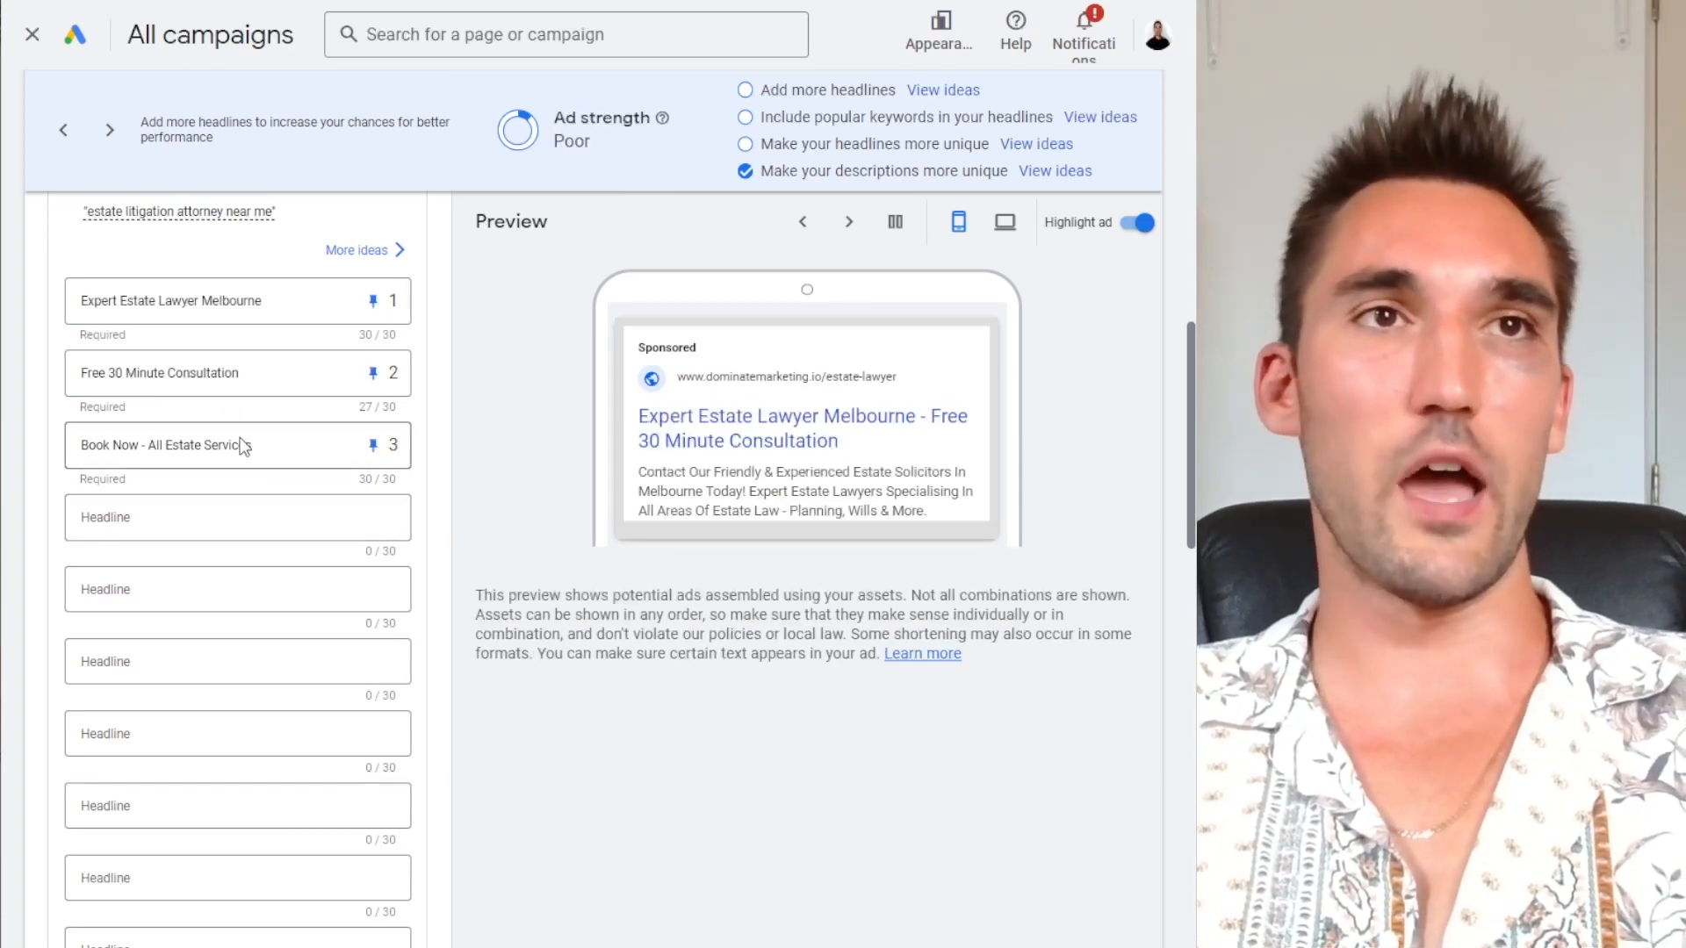
pyautogui.scroll(1, 254, 456)
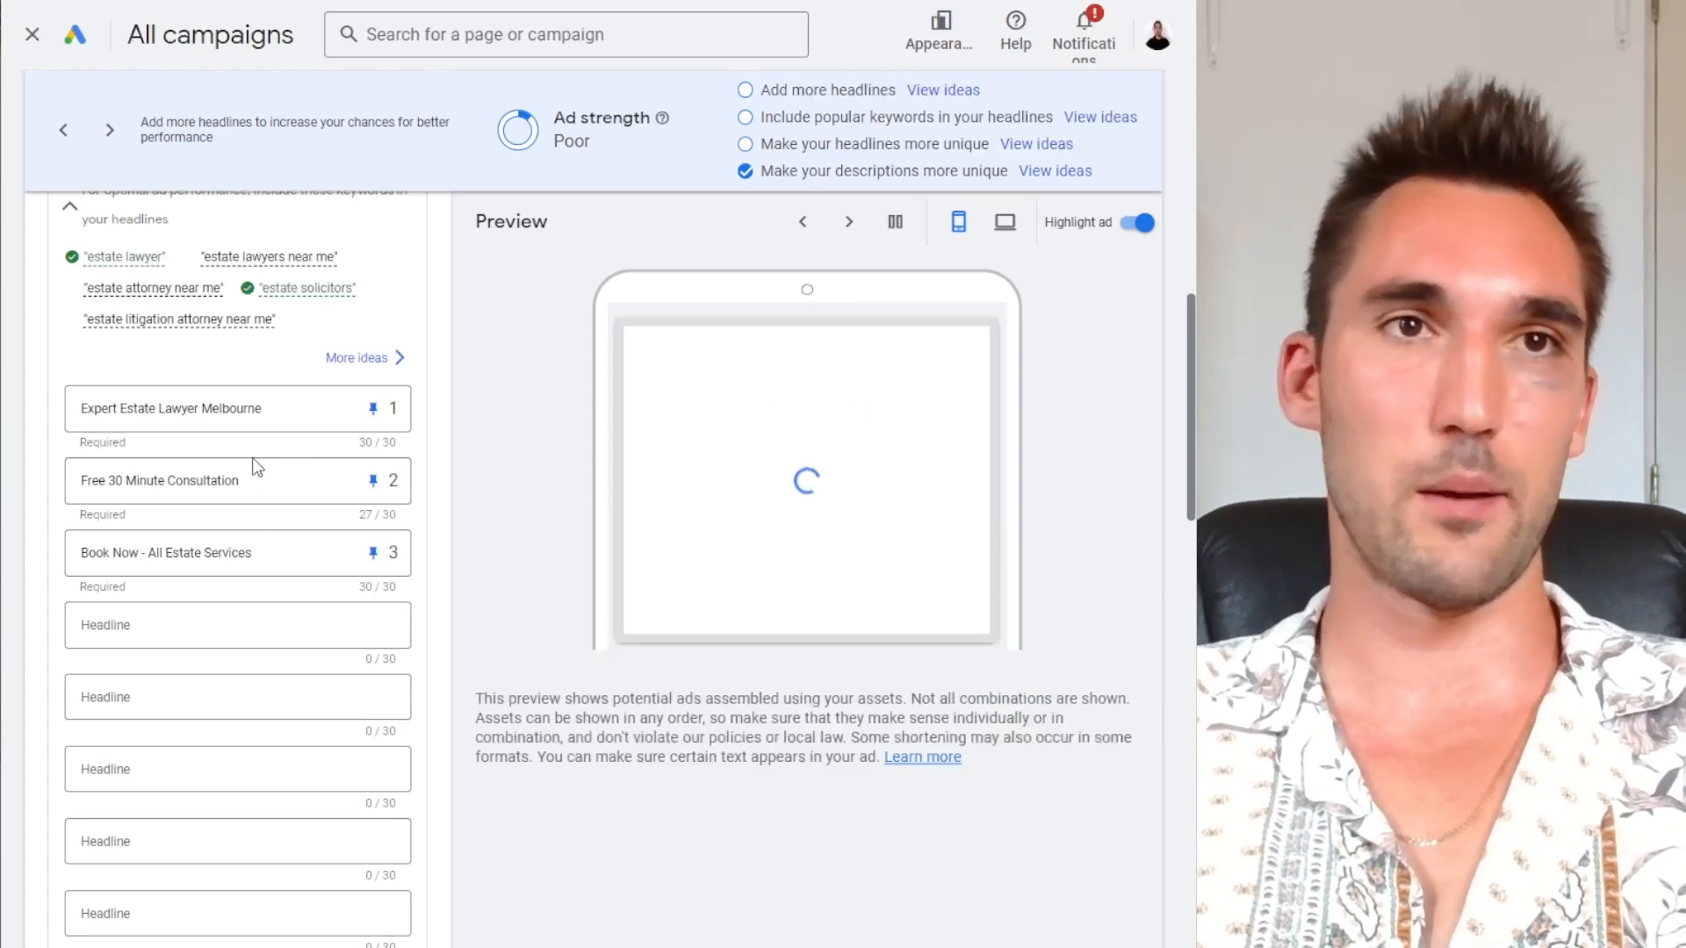
pyautogui.tripleClick(233, 553)
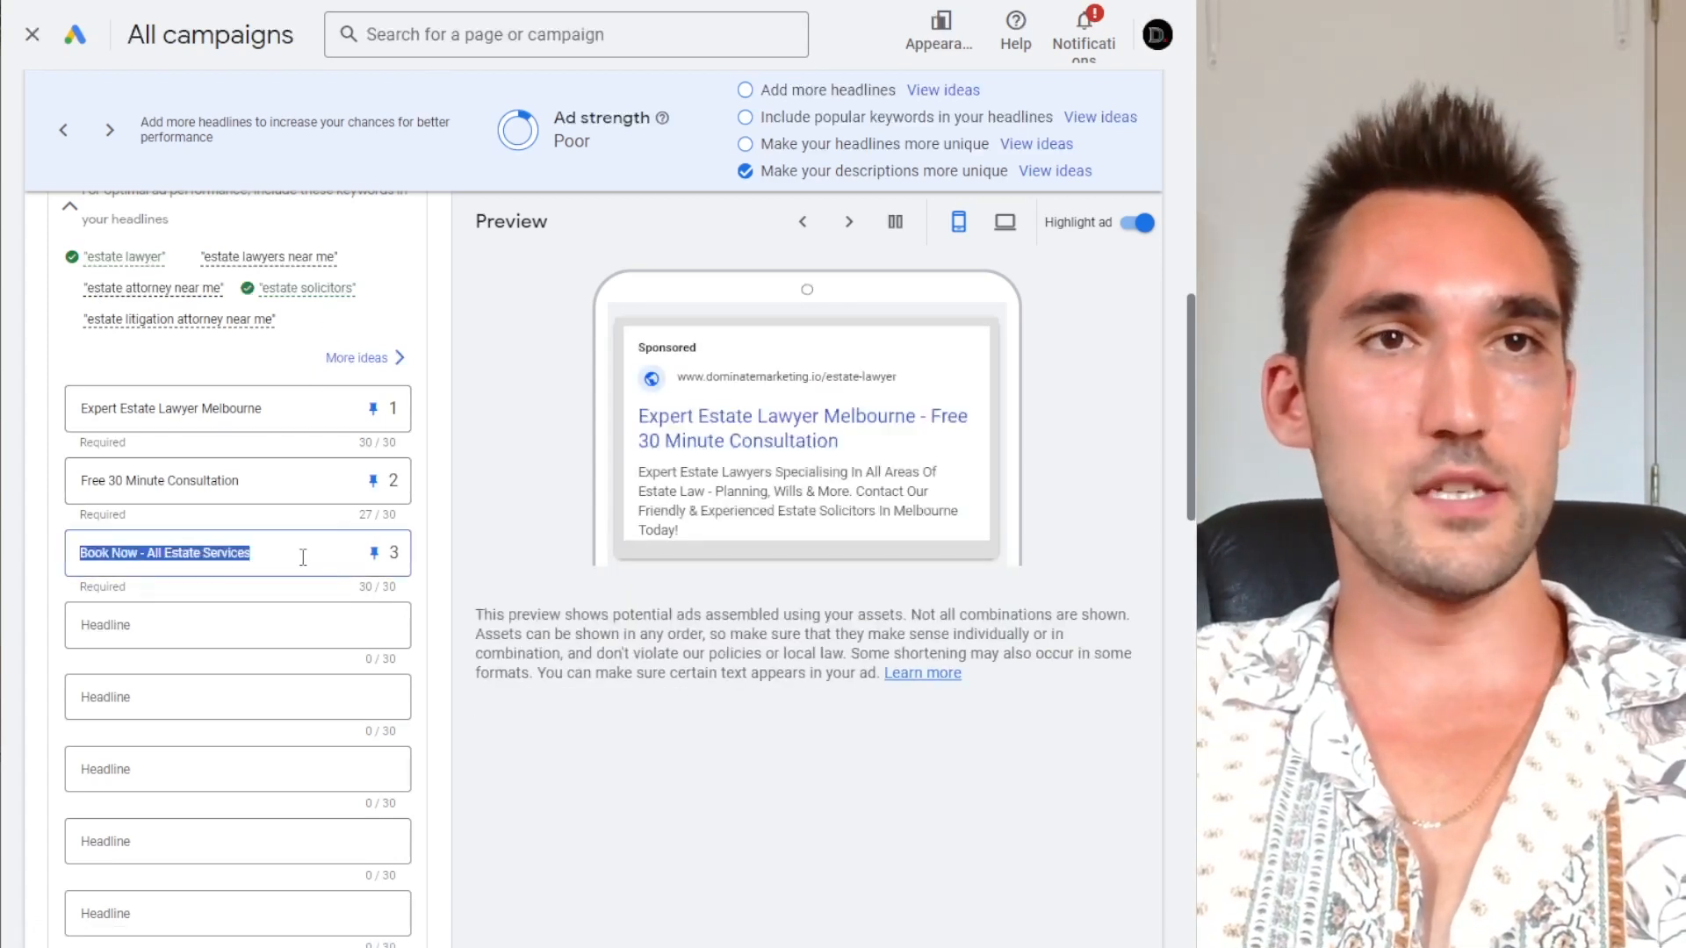
pyautogui.tripleClick(230, 478)
pyautogui.click(282, 480)
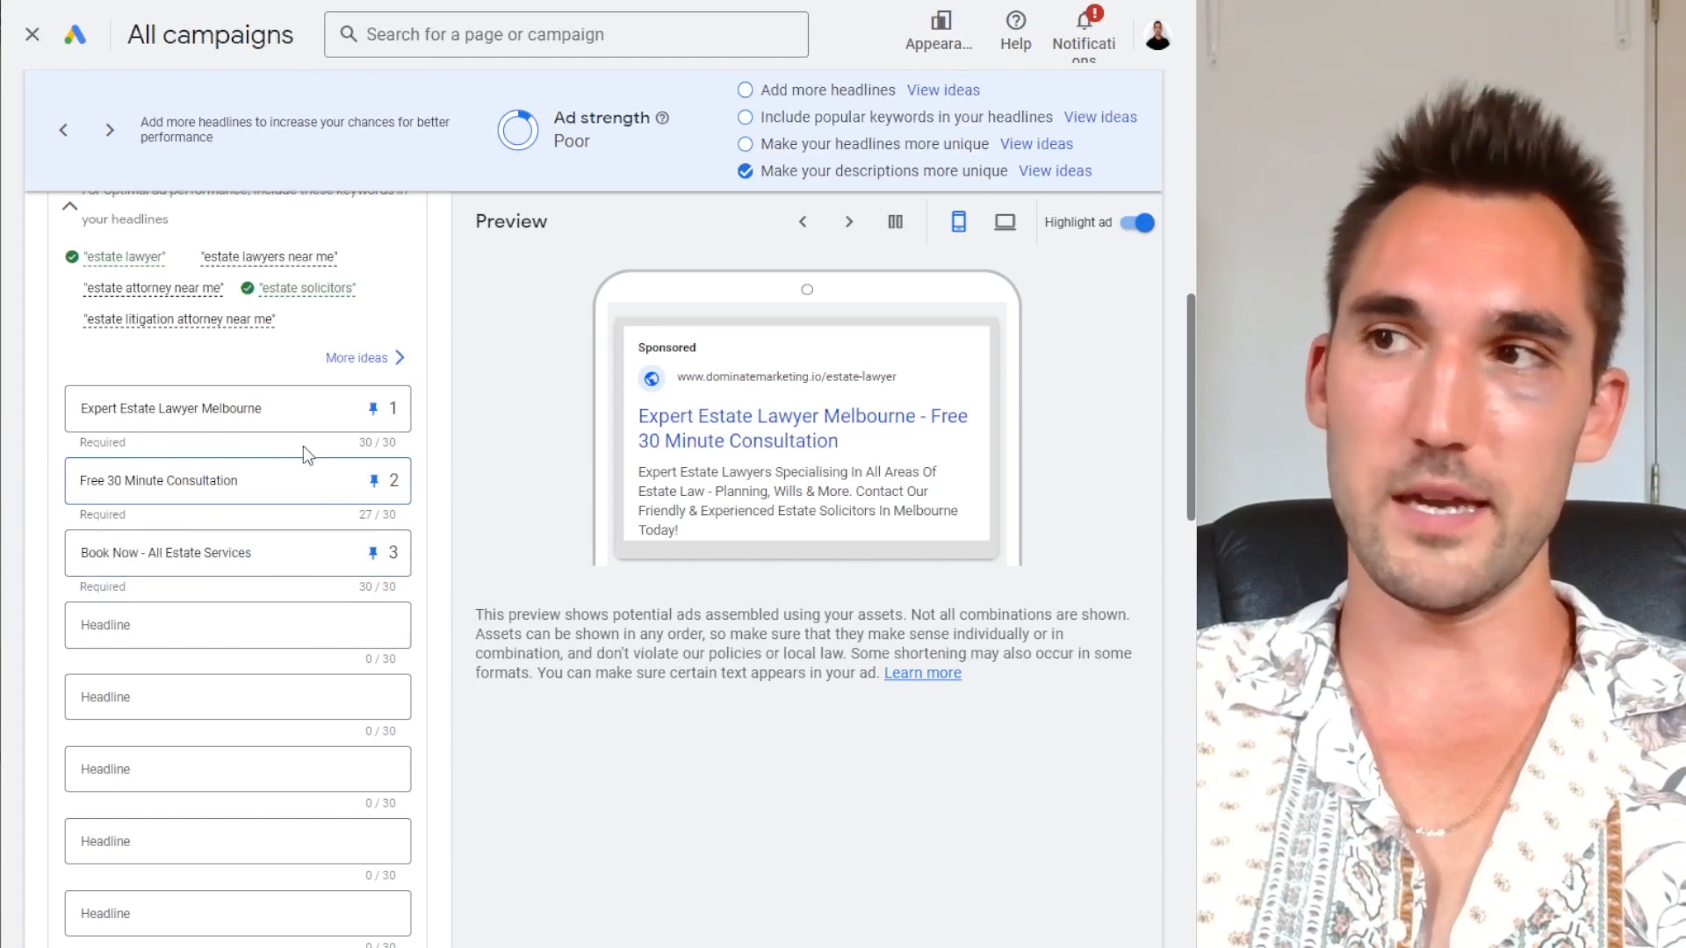
pyautogui.click(195, 411)
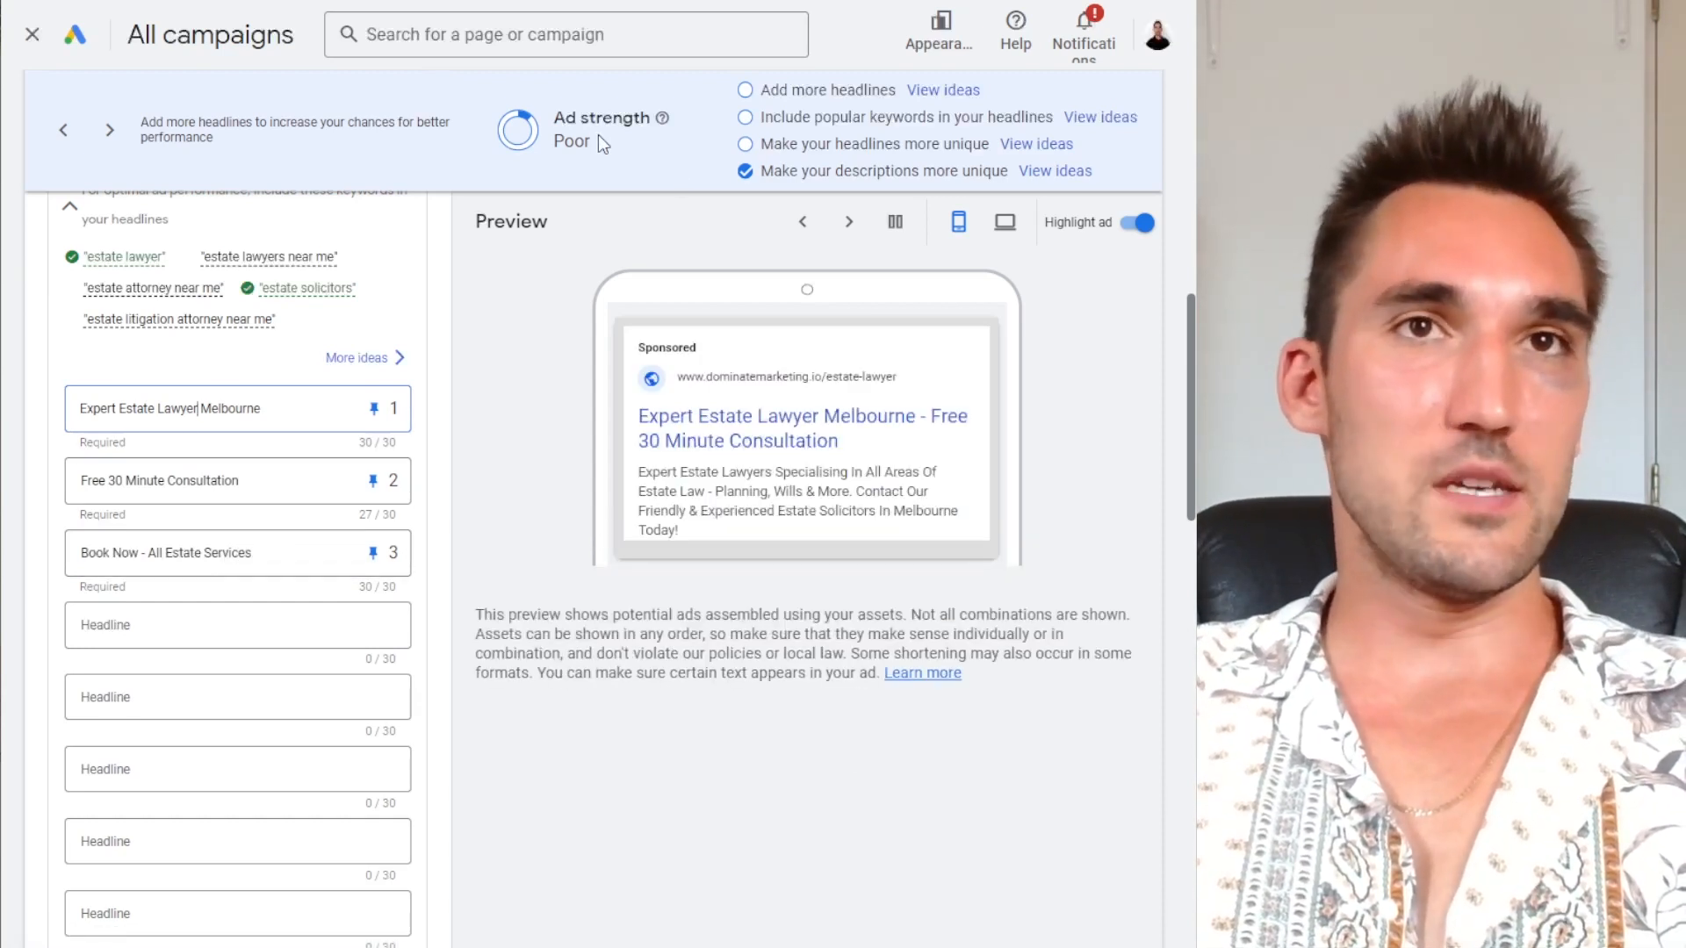
pyautogui.moveTo(555, 113); pyautogui.dragTo(669, 156)
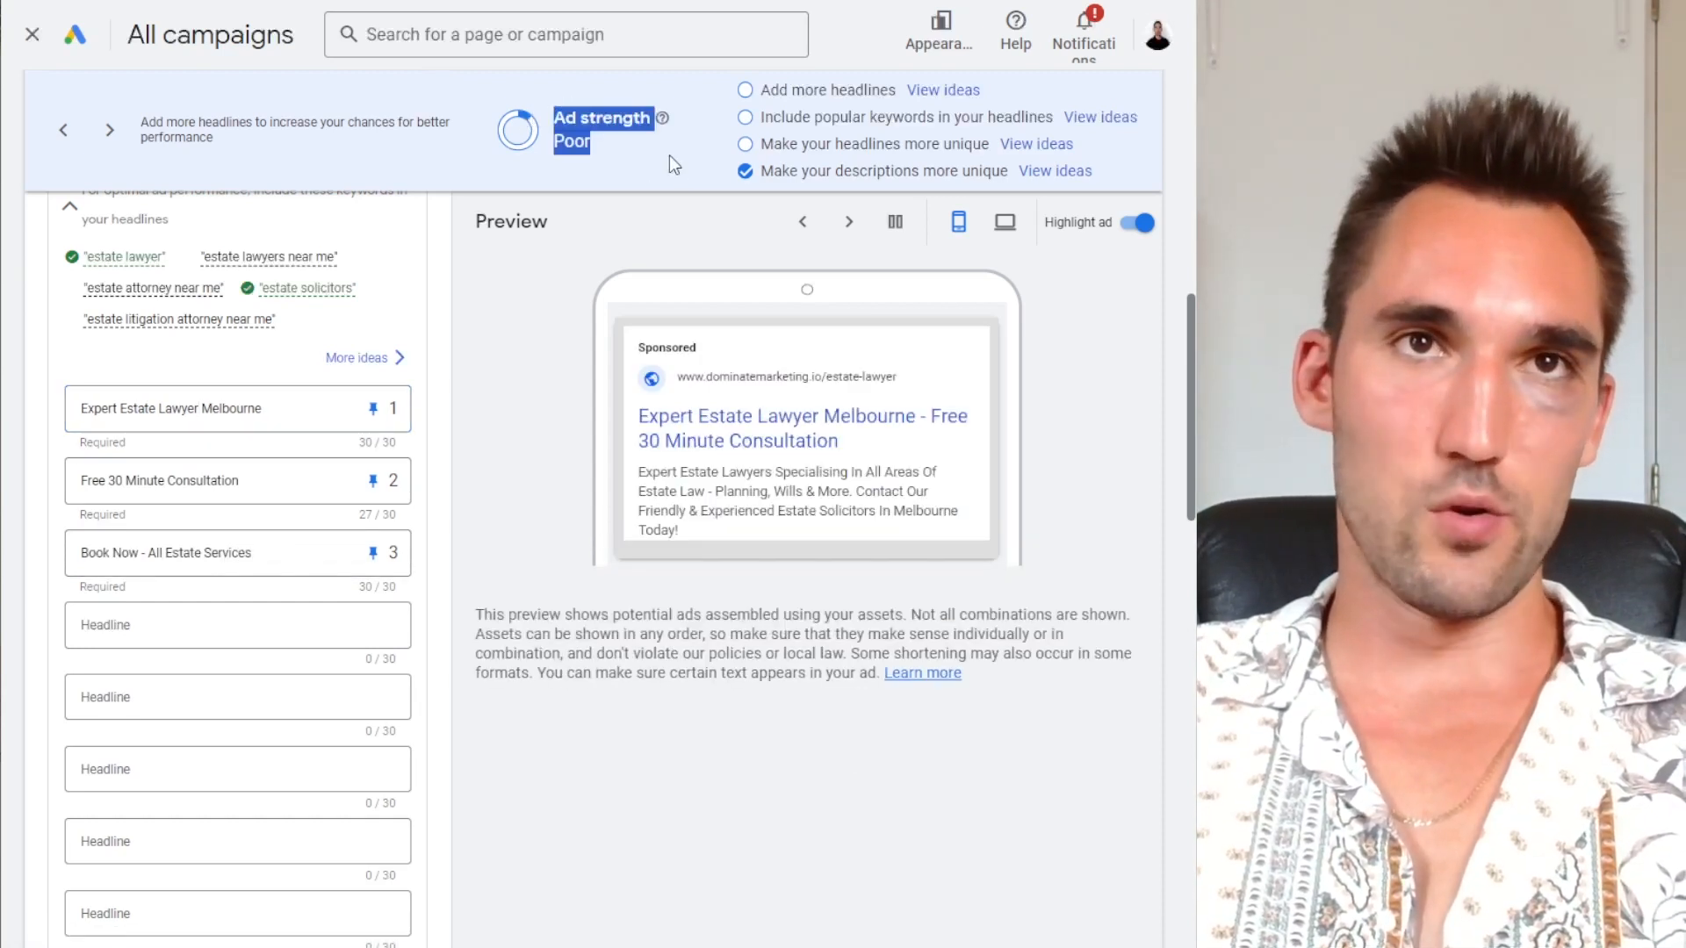
pyautogui.click(667, 158)
# Unpin and clear the second and third headlines, and enter Estate Attorney Near Me as the second headline
pyautogui.click(376, 552)
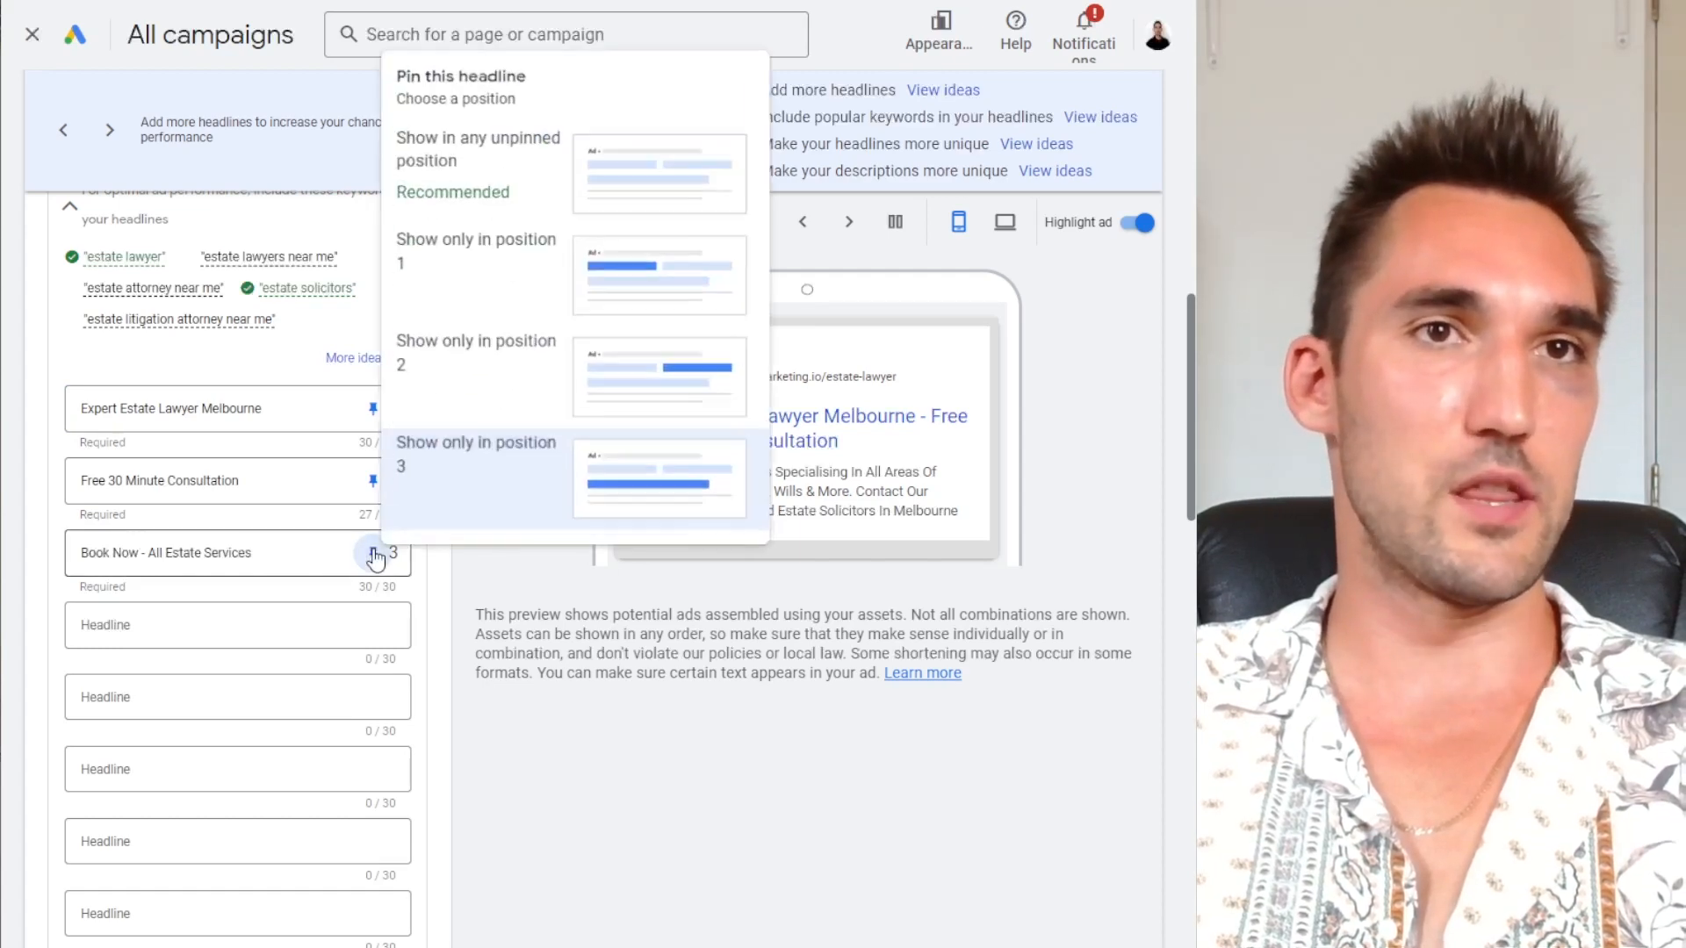
pyautogui.click(439, 197)
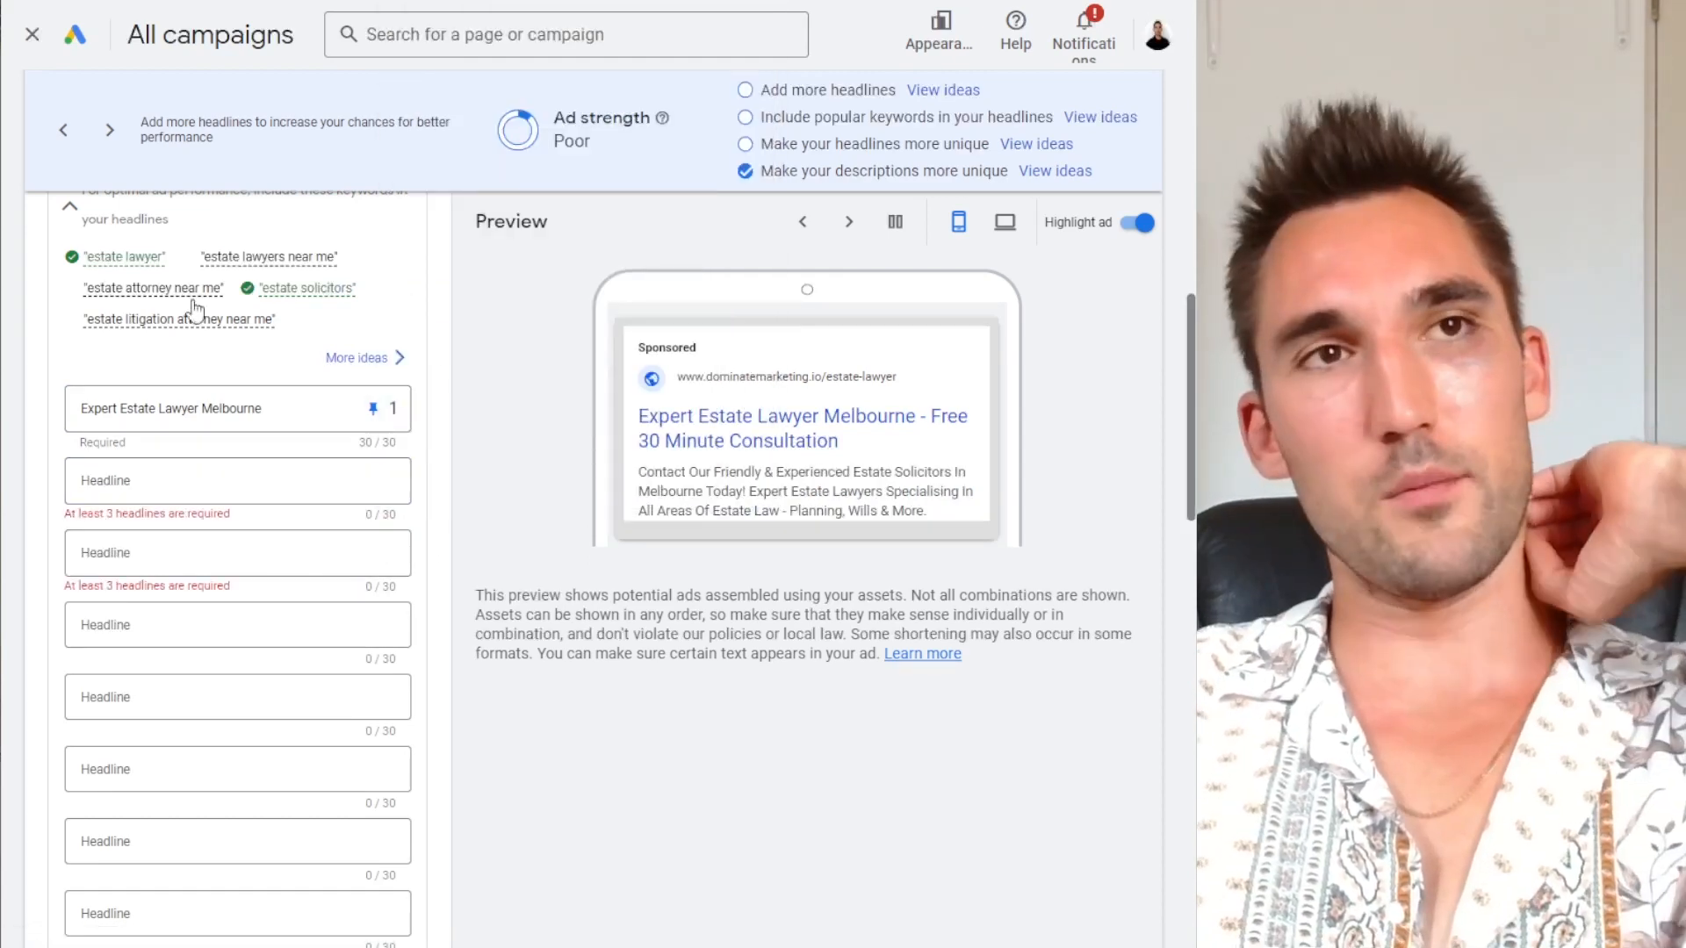
pyautogui.moveTo(283, 263)
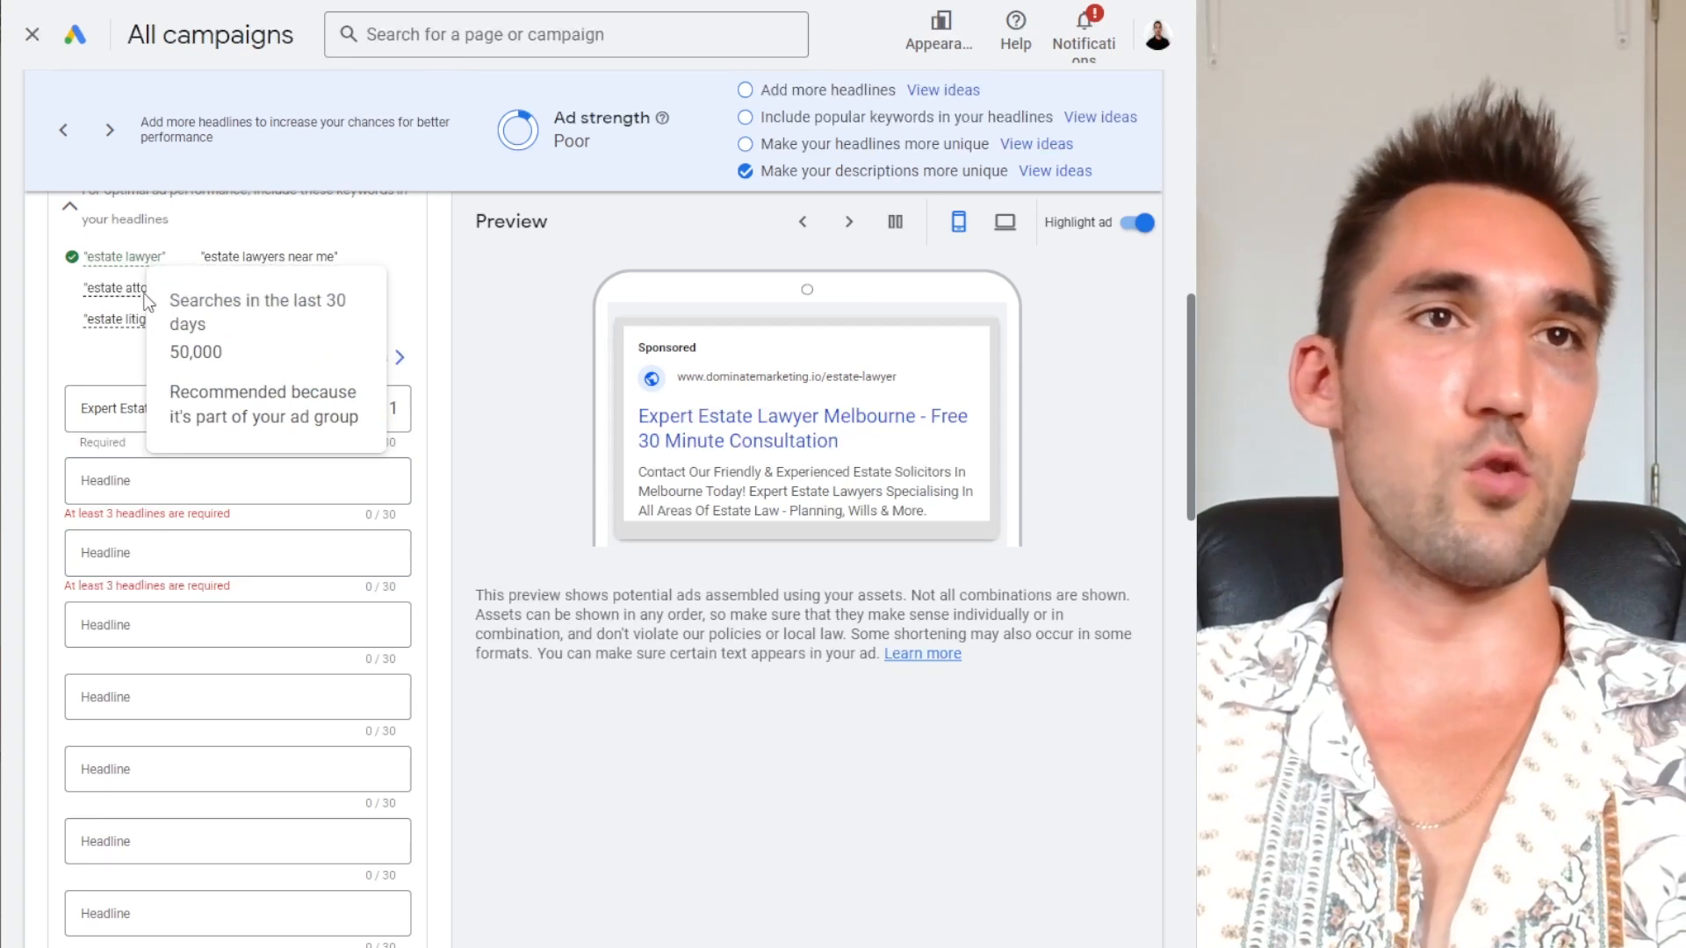
pyautogui.moveTo(221, 291); pyautogui.dragTo(86, 291)
pyautogui.hotkey('ctrl', 'c')
pyautogui.click(223, 481)
pyautogui.hotkey('ctrl', 'v')
# Fill the following headline fields with keyword variations, including Estate Law Services Melbourne and Estate Lawyers Near Me
pyautogui.moveTo(333, 258); pyautogui.dragTo(85, 296)
pyautogui.hotkey('ctrl', 'c')
pyautogui.click(176, 538)
pyautogui.hotkey('ctrl', 'v')
pyautogui.hotkey('ctrl', 'c')
pyautogui.click(106, 624)
pyautogui.hotkey('ctrl', 'v')
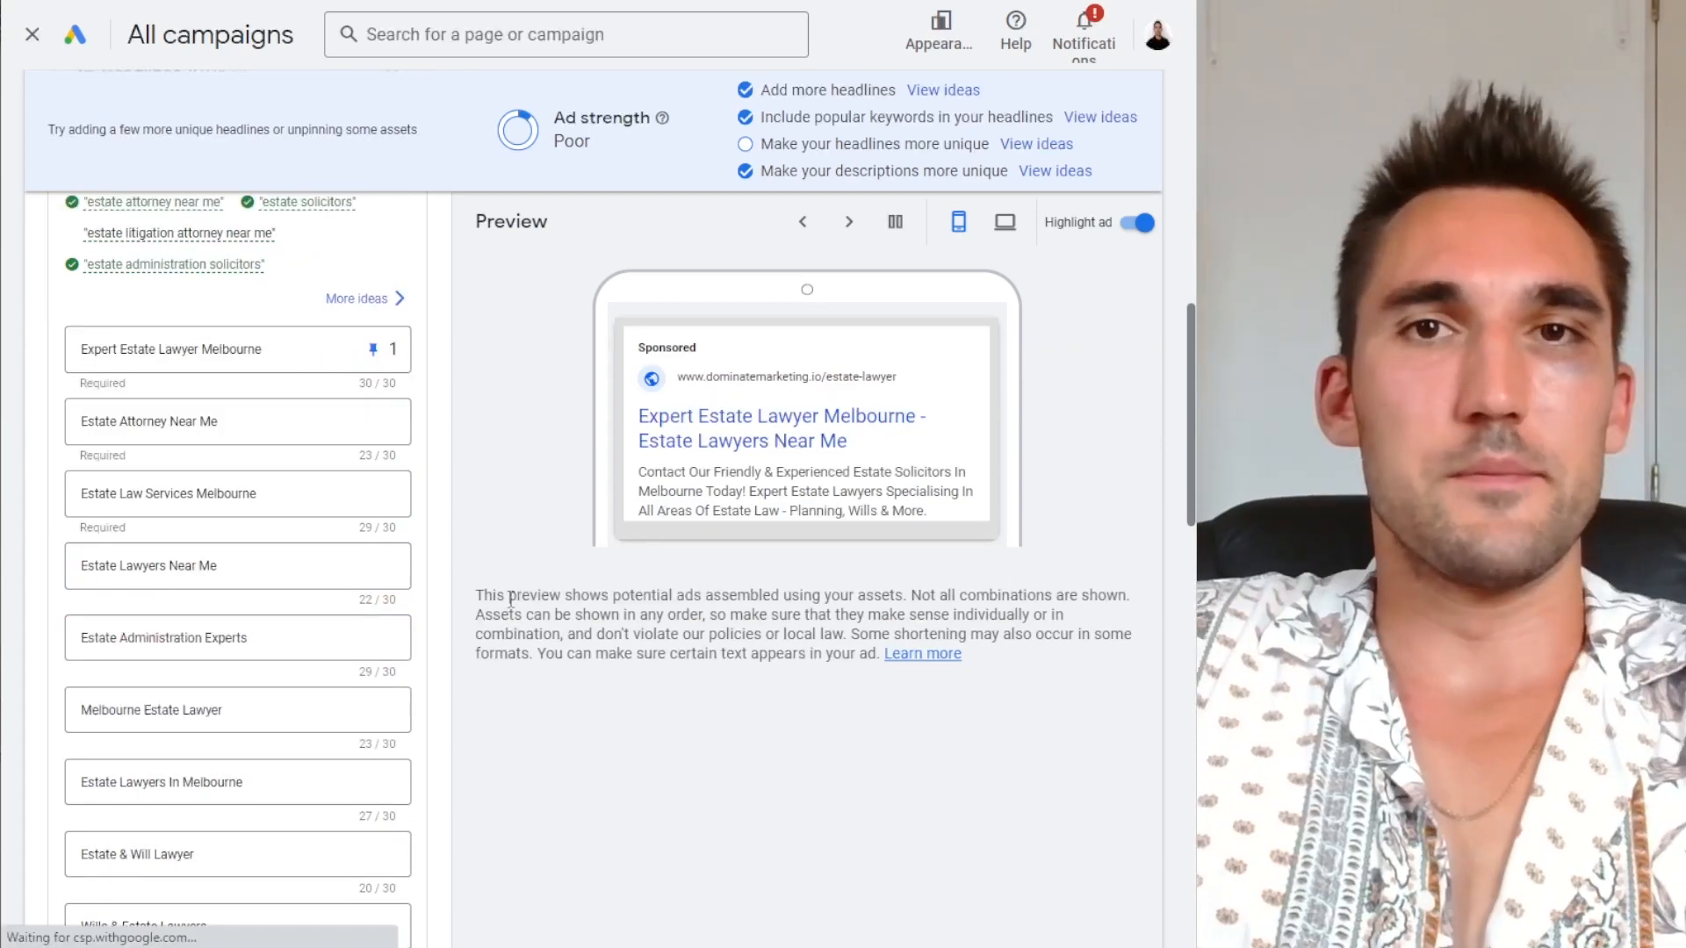
pyautogui.scroll(-5, 369, 350)
pyautogui.scroll(5, 280, 625)
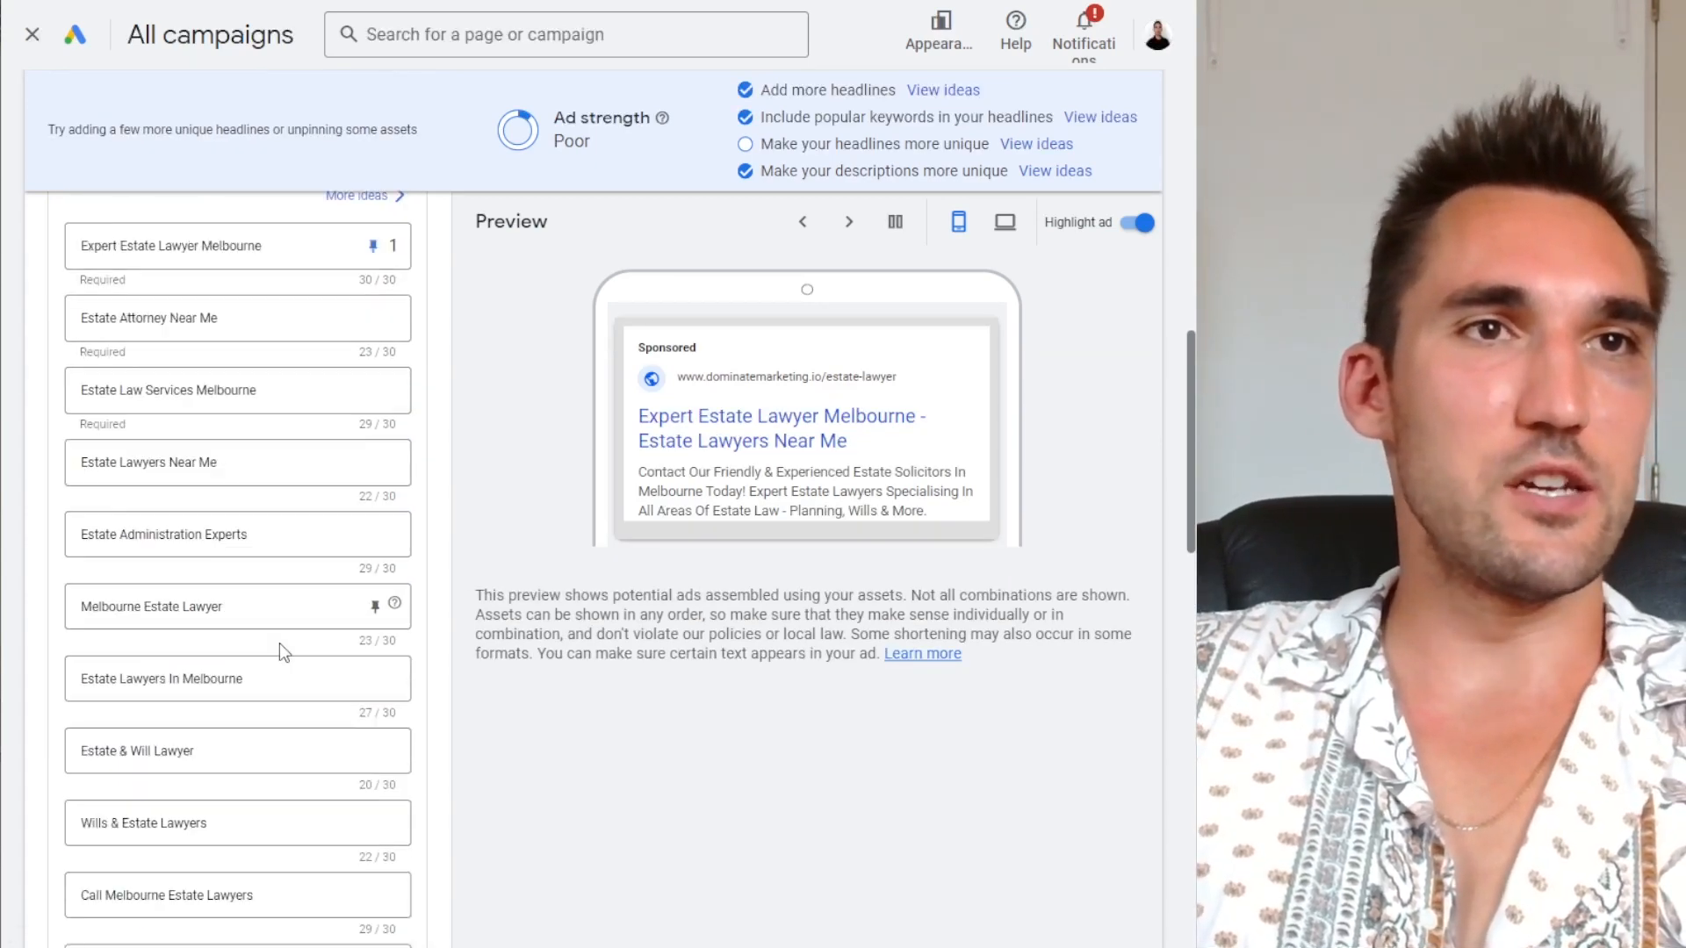
pyautogui.scroll(-1, 194, 349)
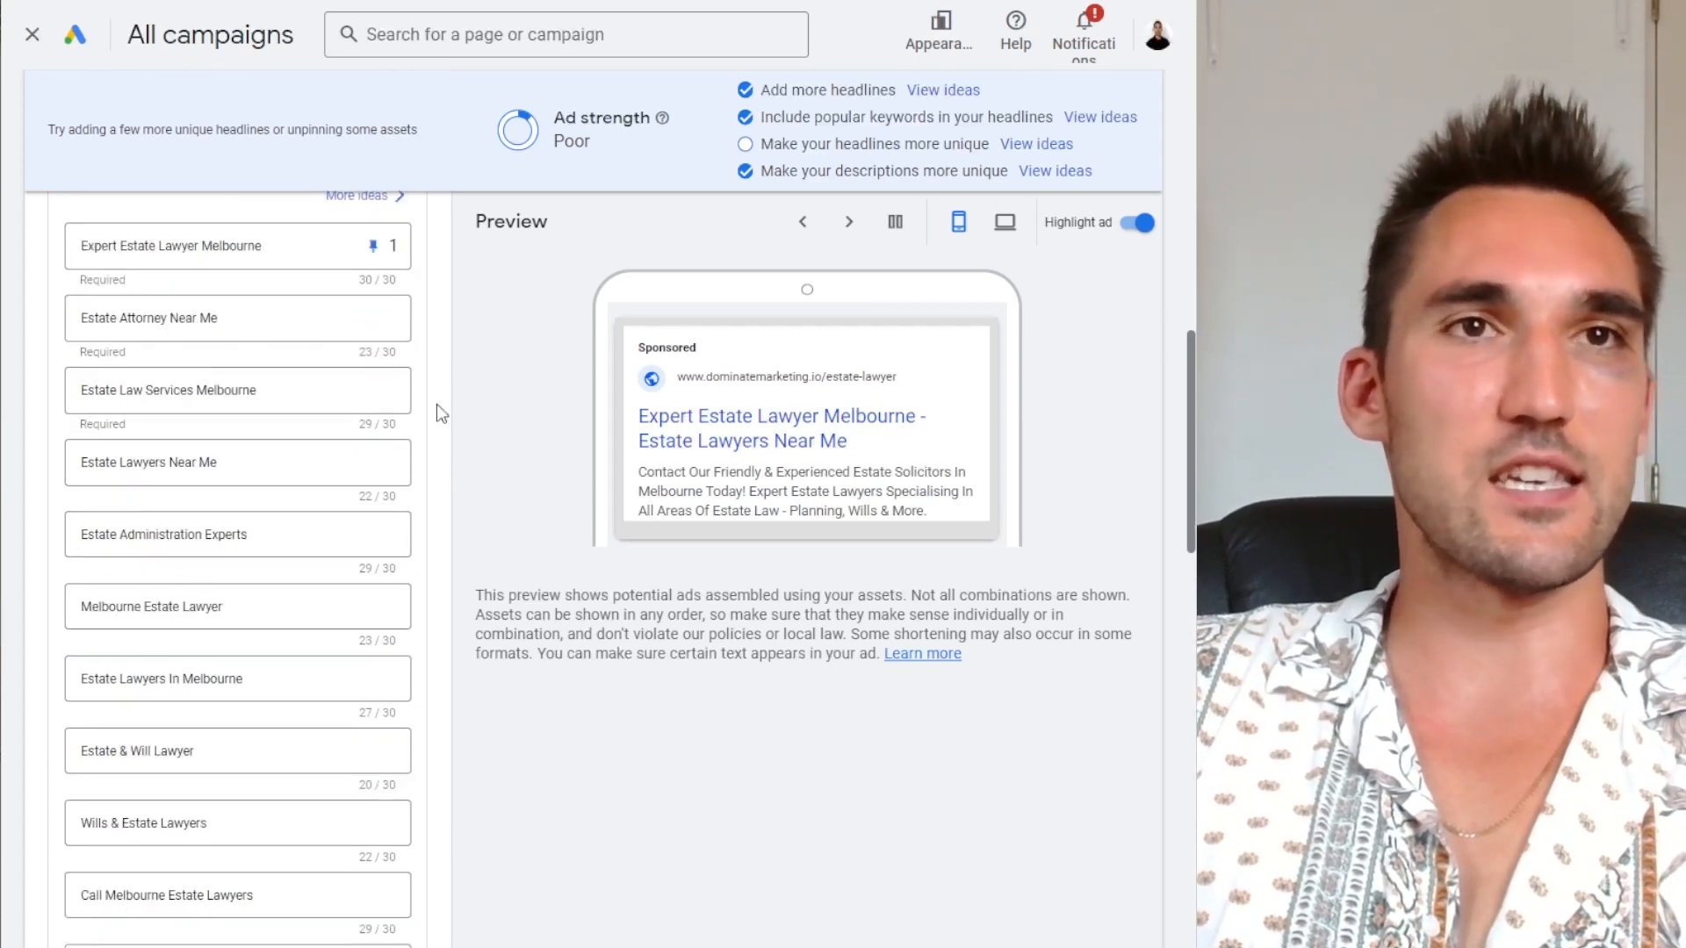
# Unpin the first headline from position 1 and check the Ad strength rating
pyautogui.moveTo(48, 132)
pyautogui.mouseDown()
pyautogui.moveTo(435, 130)
pyautogui.moveTo(70, 128)
pyautogui.mouseUp()
pyautogui.click(416, 128)
pyautogui.click(173, 148)
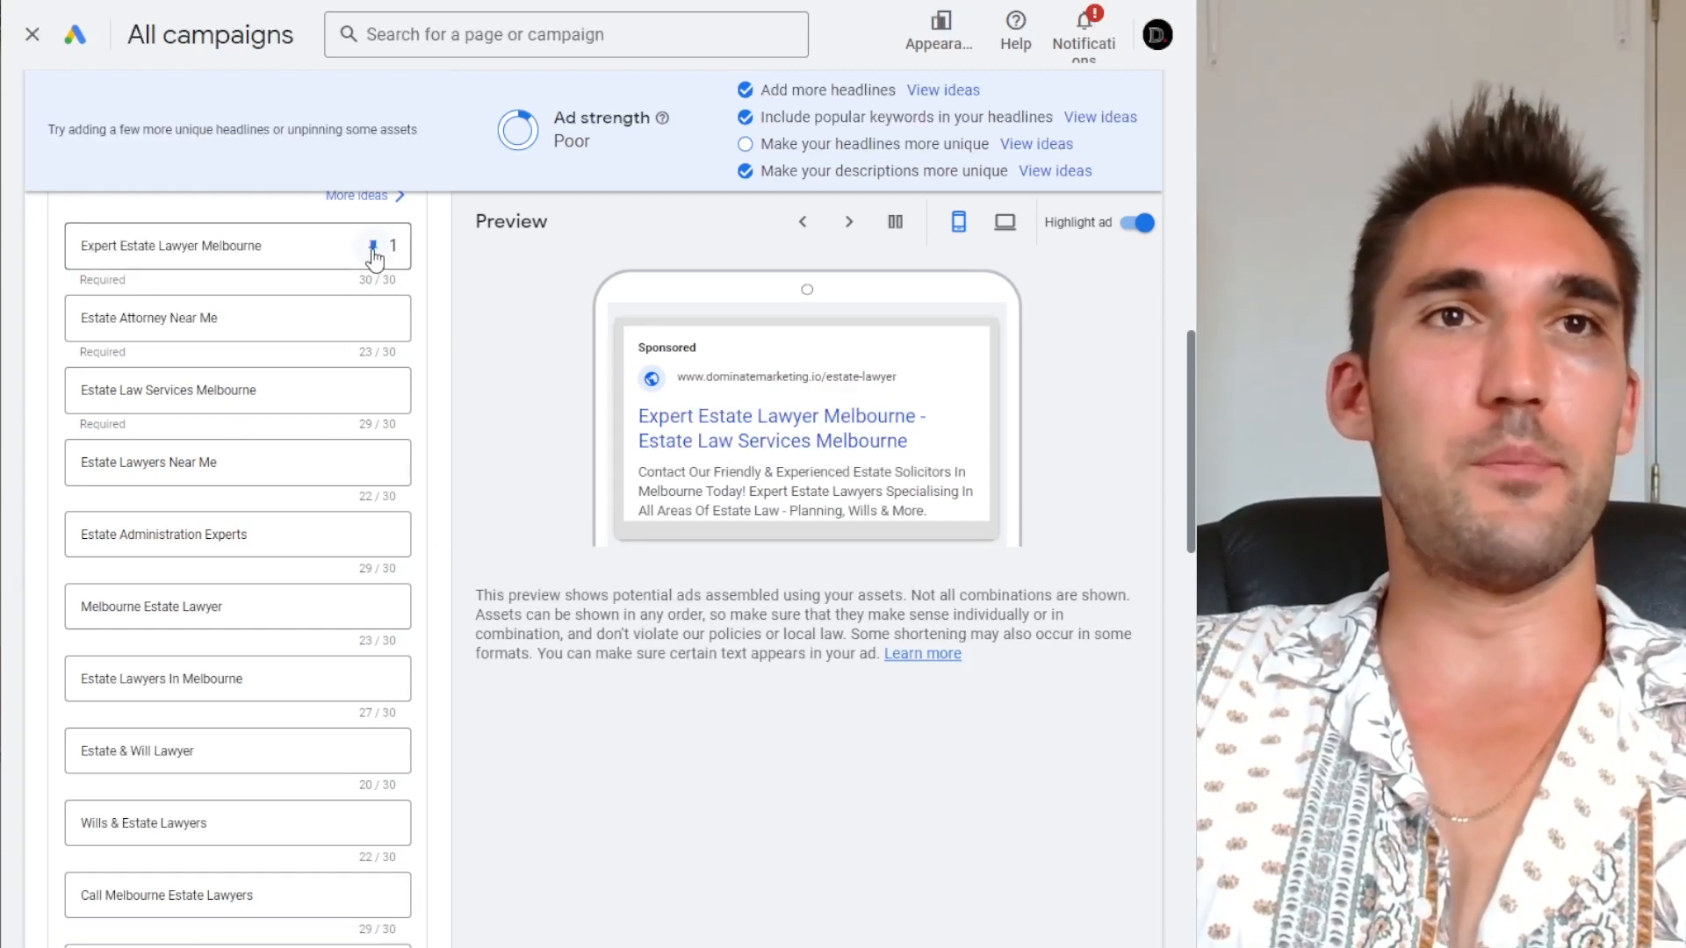
pyautogui.click(373, 247)
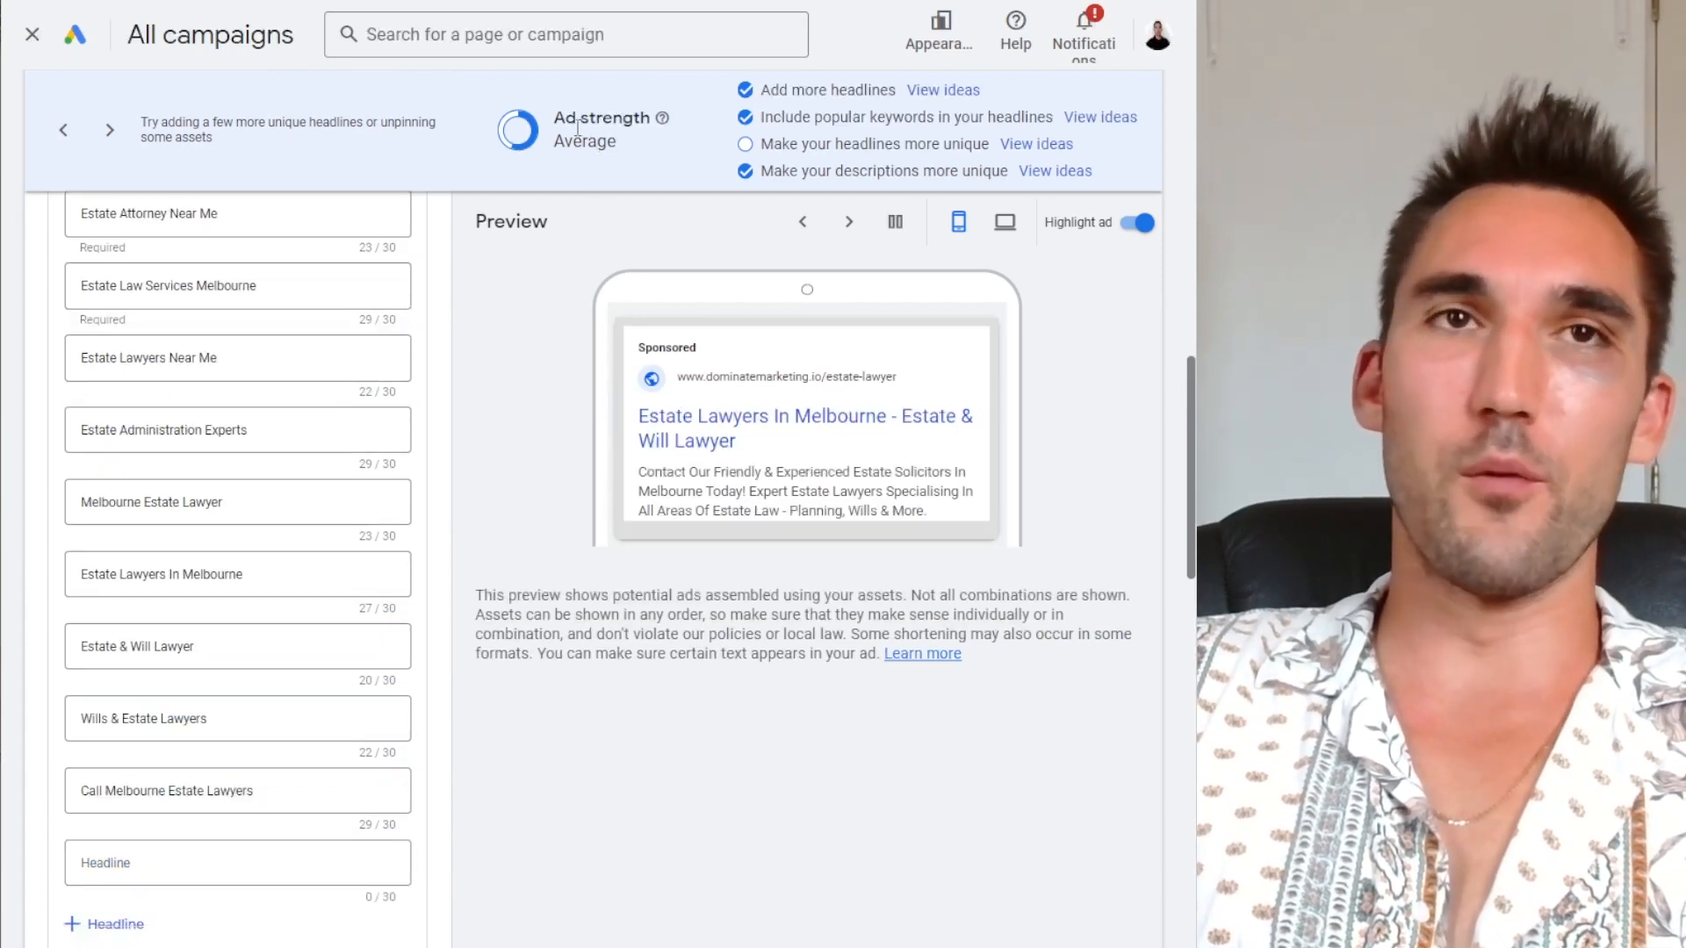
pyautogui.moveTo(561, 139); pyautogui.dragTo(650, 216)
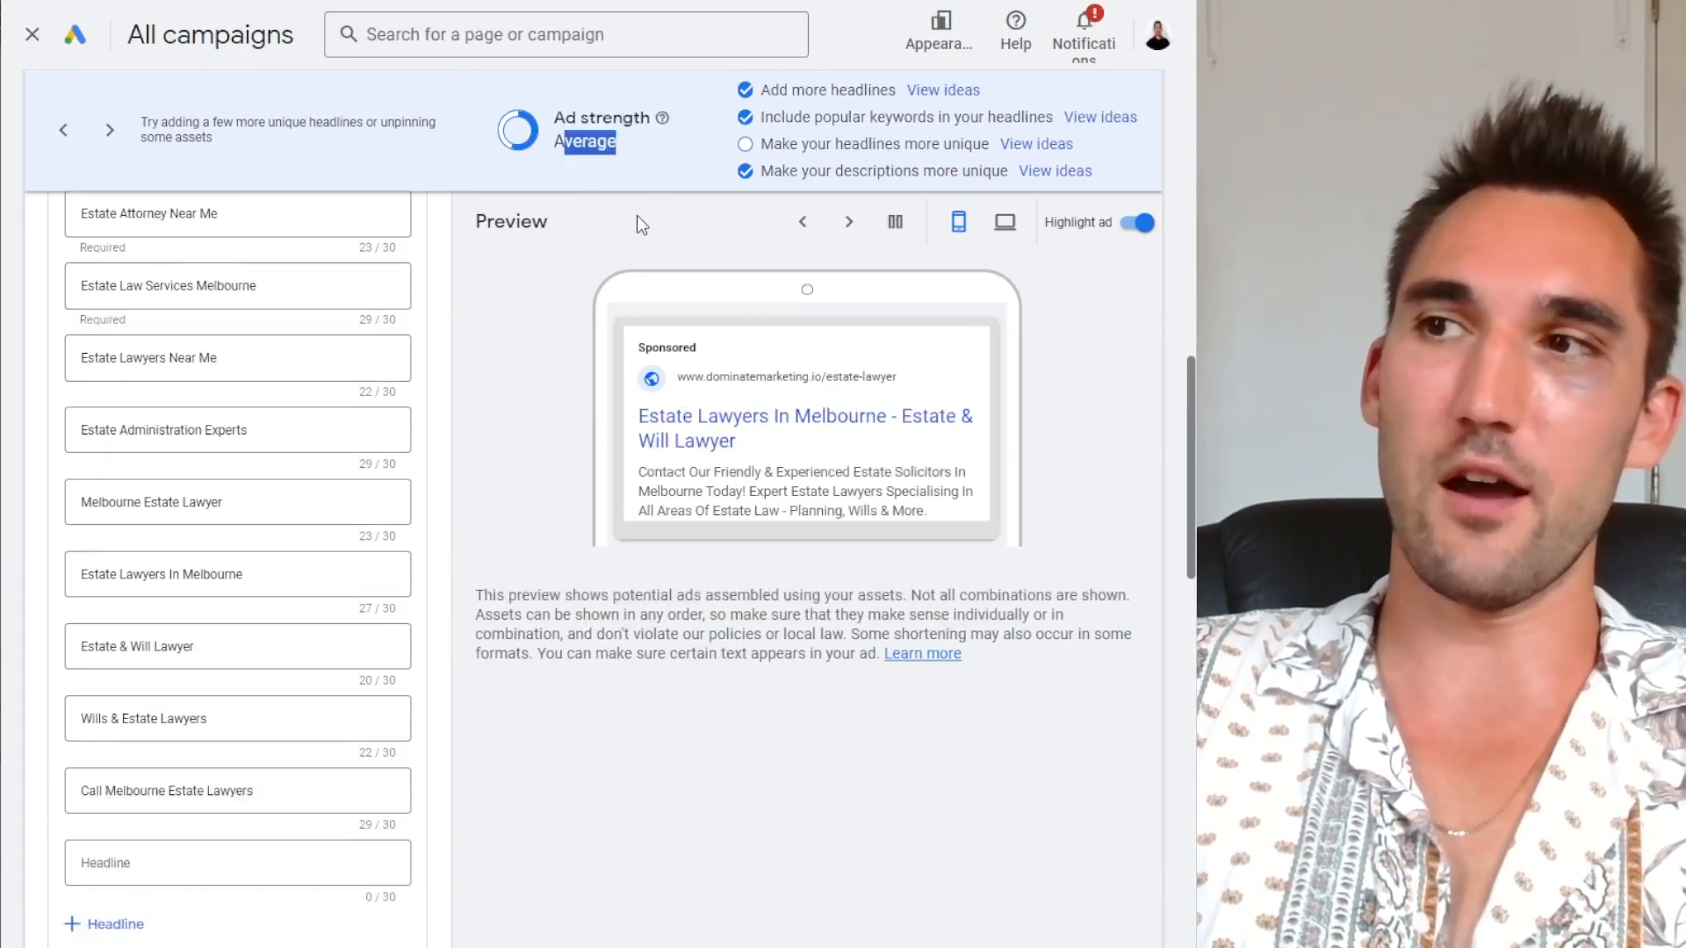
# Examine the upper headlines, from Expert Estate Lawyer Melbourne to Estate Lawyers Near Me, for wording that repeats the same keywords
pyautogui.scroll(3, 318, 557)
pyautogui.moveTo(358, 388); pyautogui.dragTo(75, 362)
pyautogui.click(250, 361)
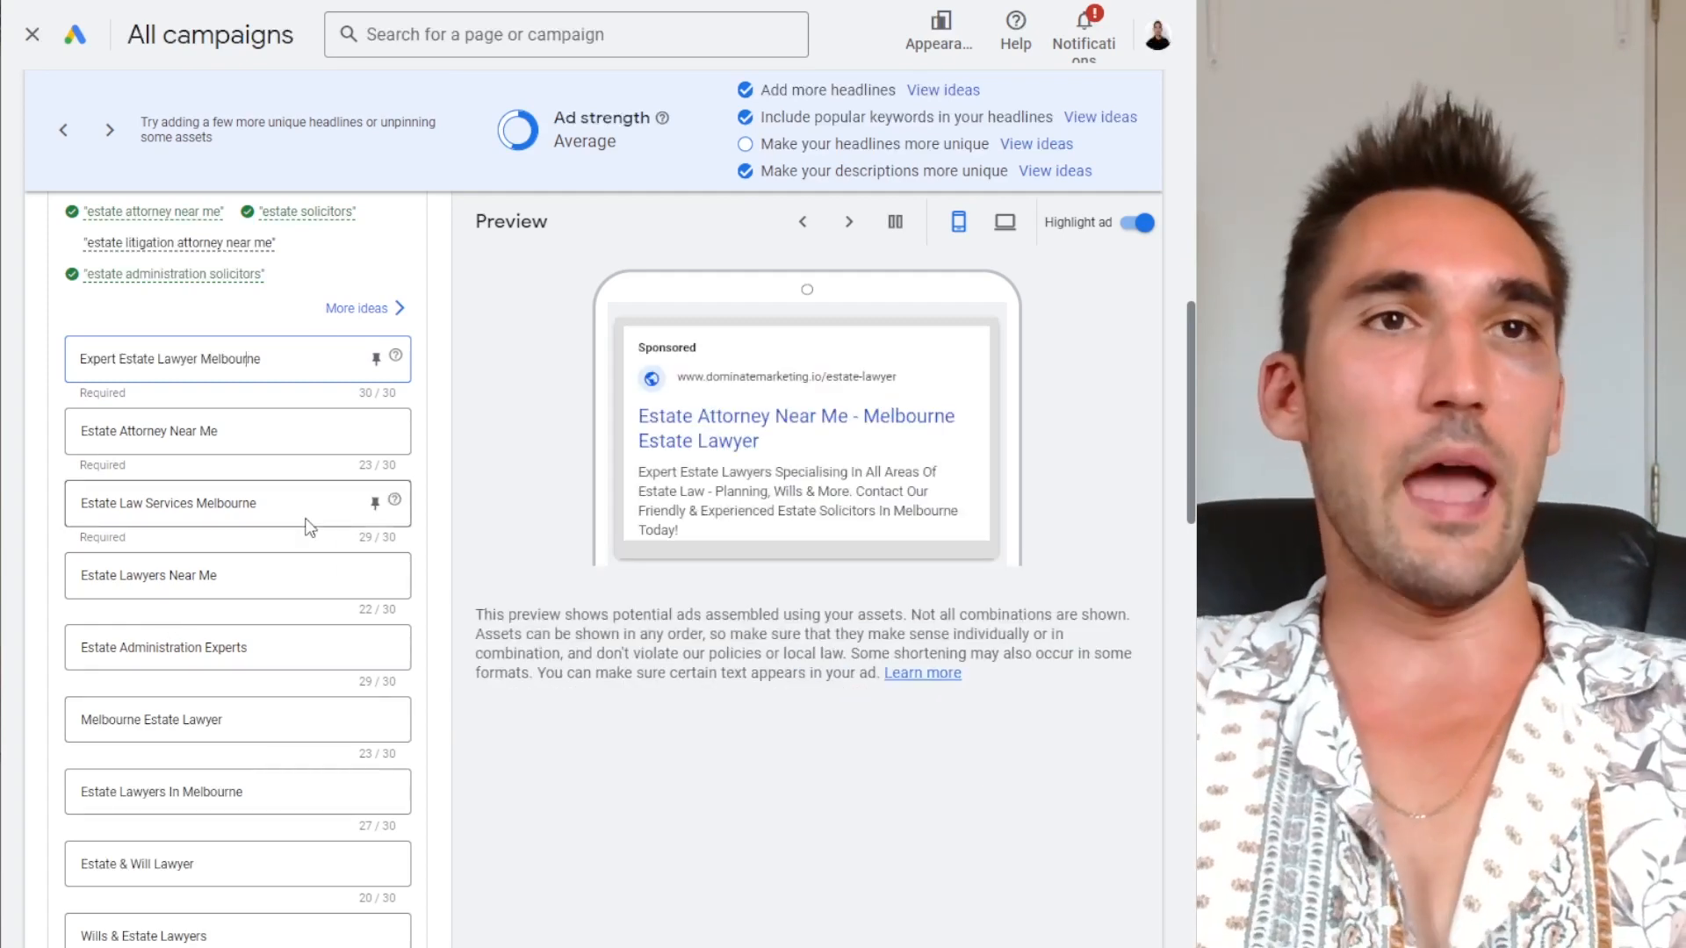
pyautogui.scroll(-5, 308, 406)
pyautogui.scroll(3, 308, 404)
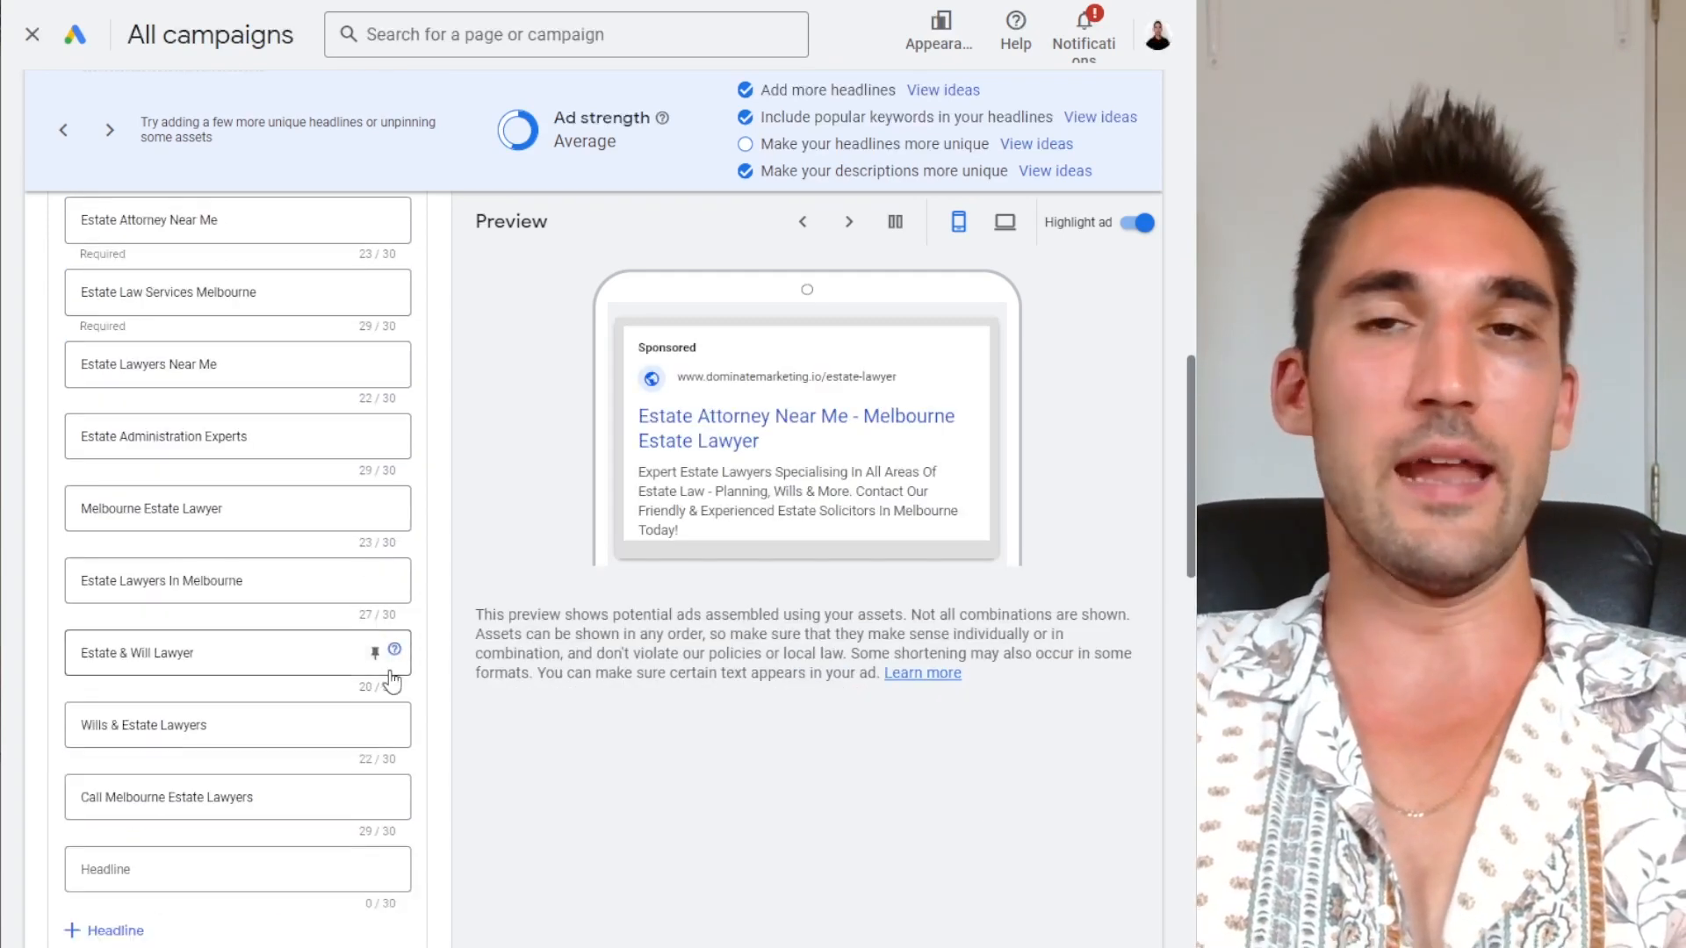
pyautogui.moveTo(391, 672)
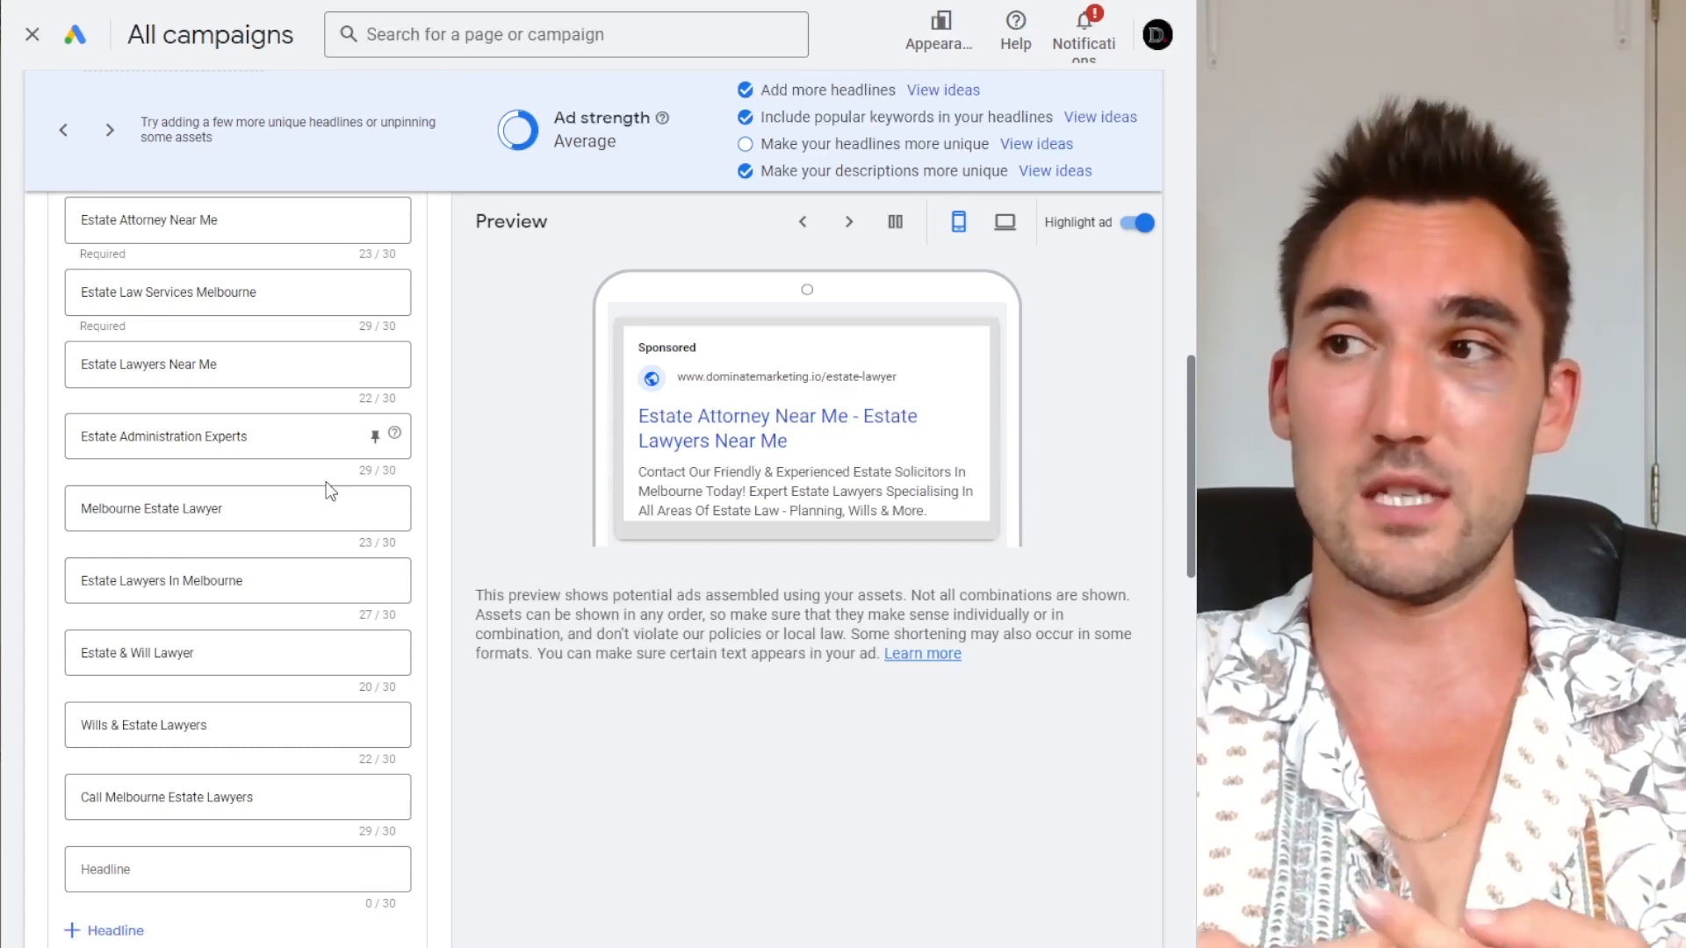
pyautogui.scroll(3, 331, 491)
pyautogui.scroll(-1, 331, 491)
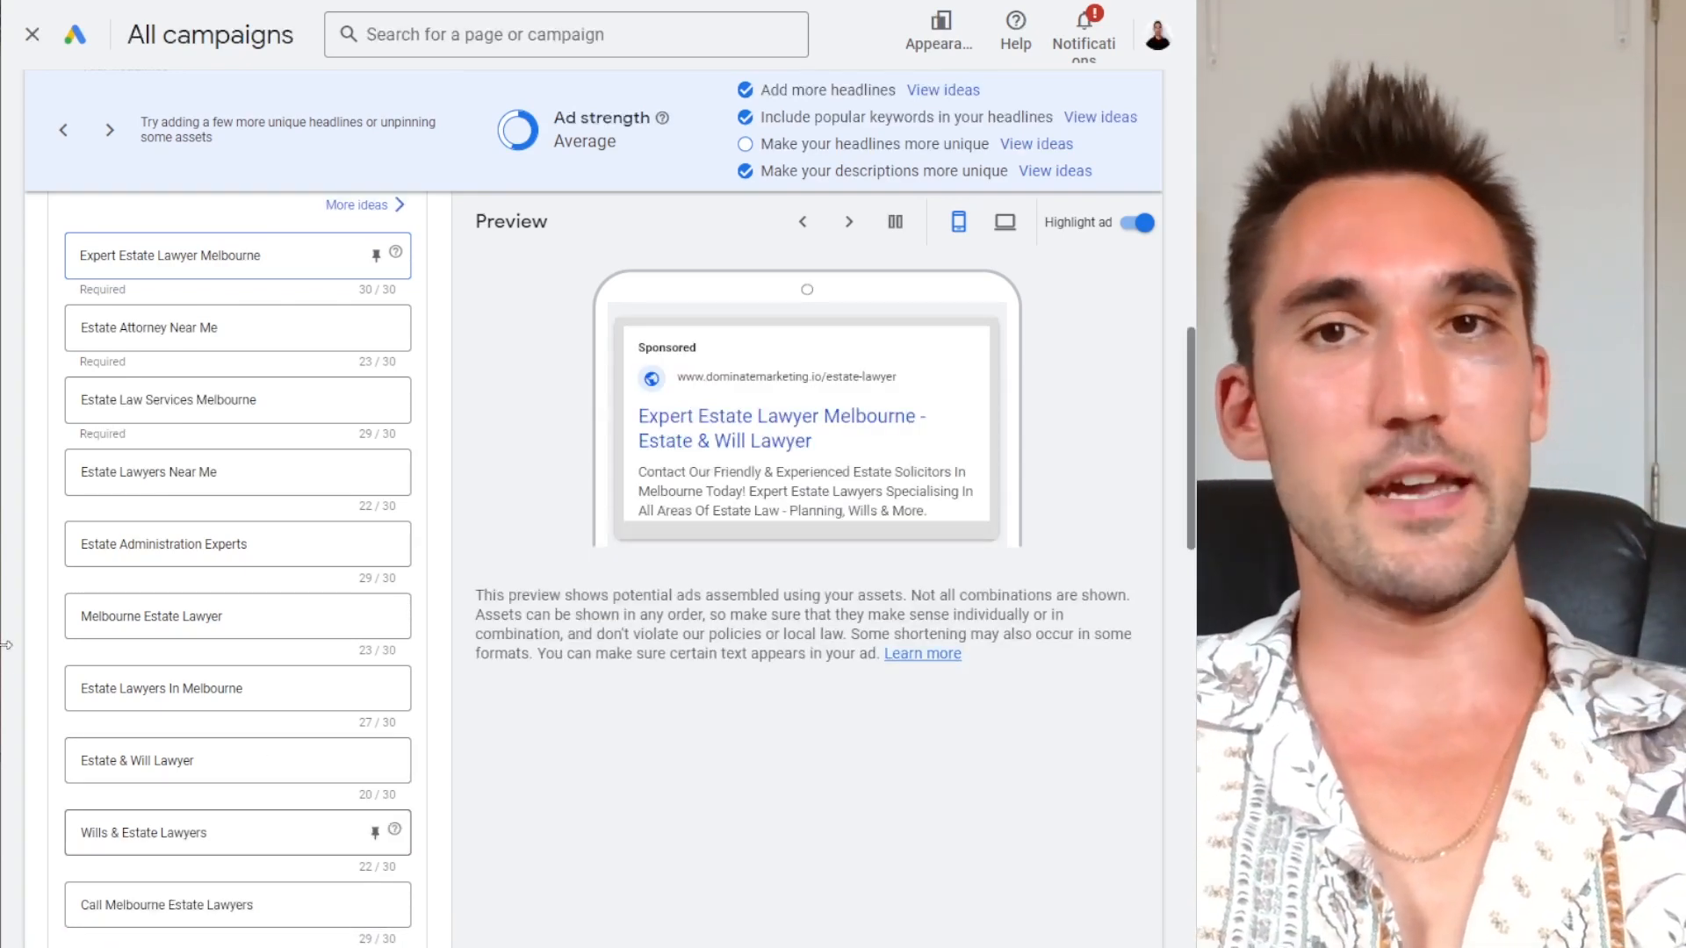
pyautogui.click(246, 260)
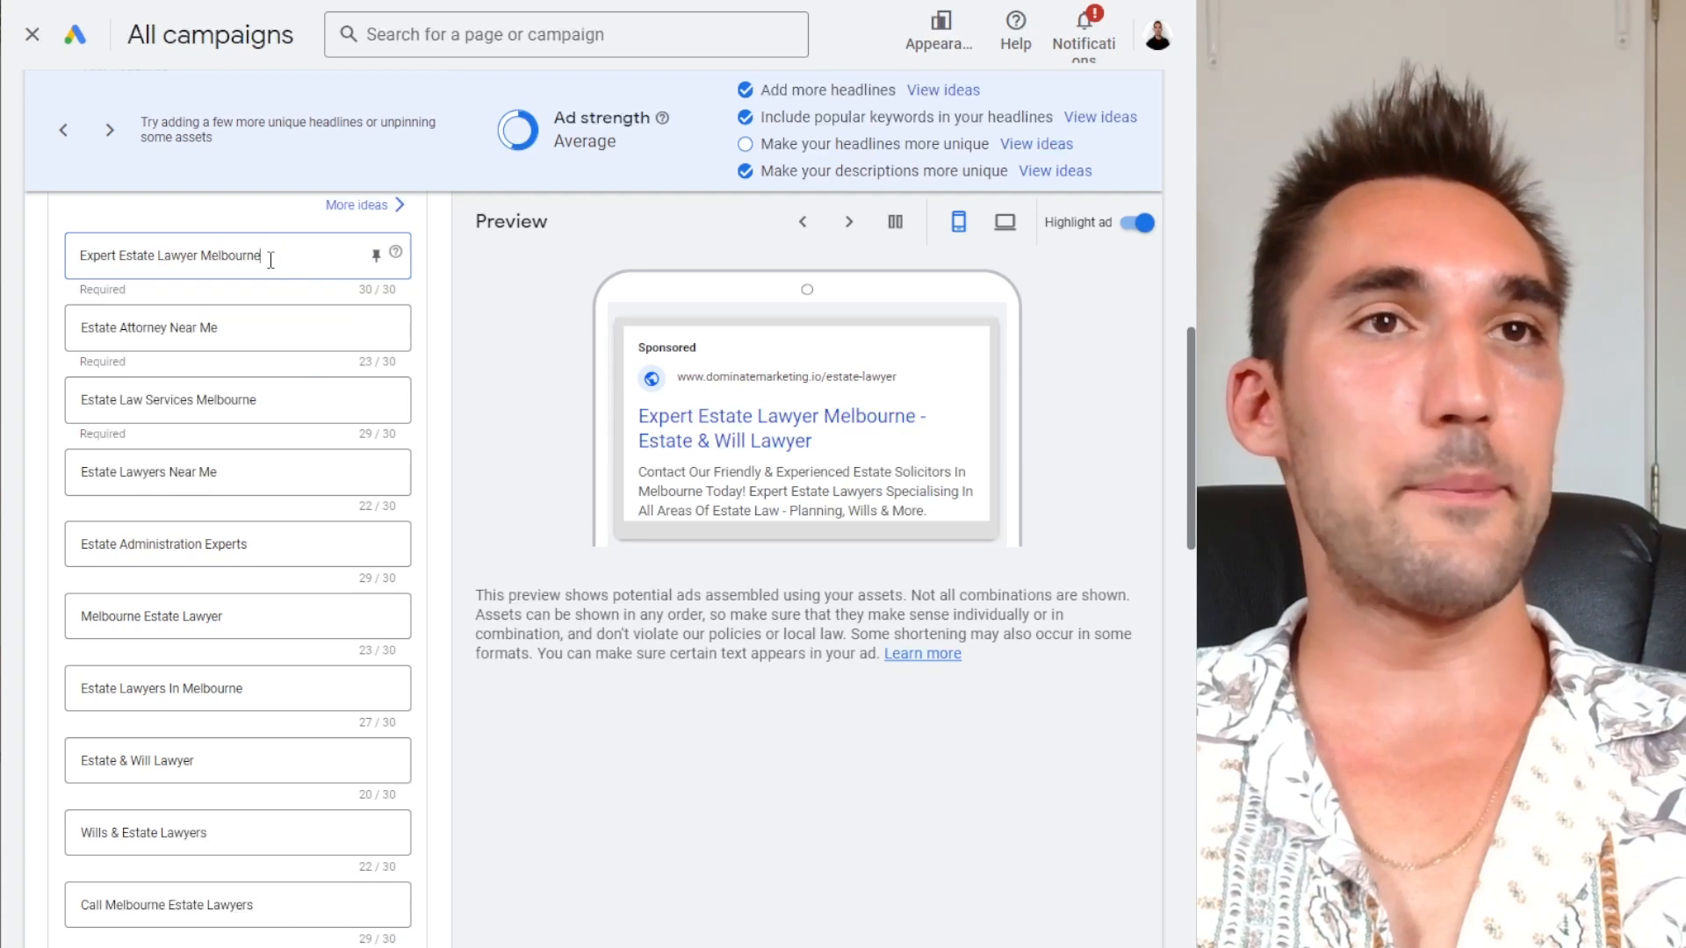
pyautogui.tripleClick(270, 260)
pyautogui.tripleClick(251, 314)
pyautogui.tripleClick(295, 395)
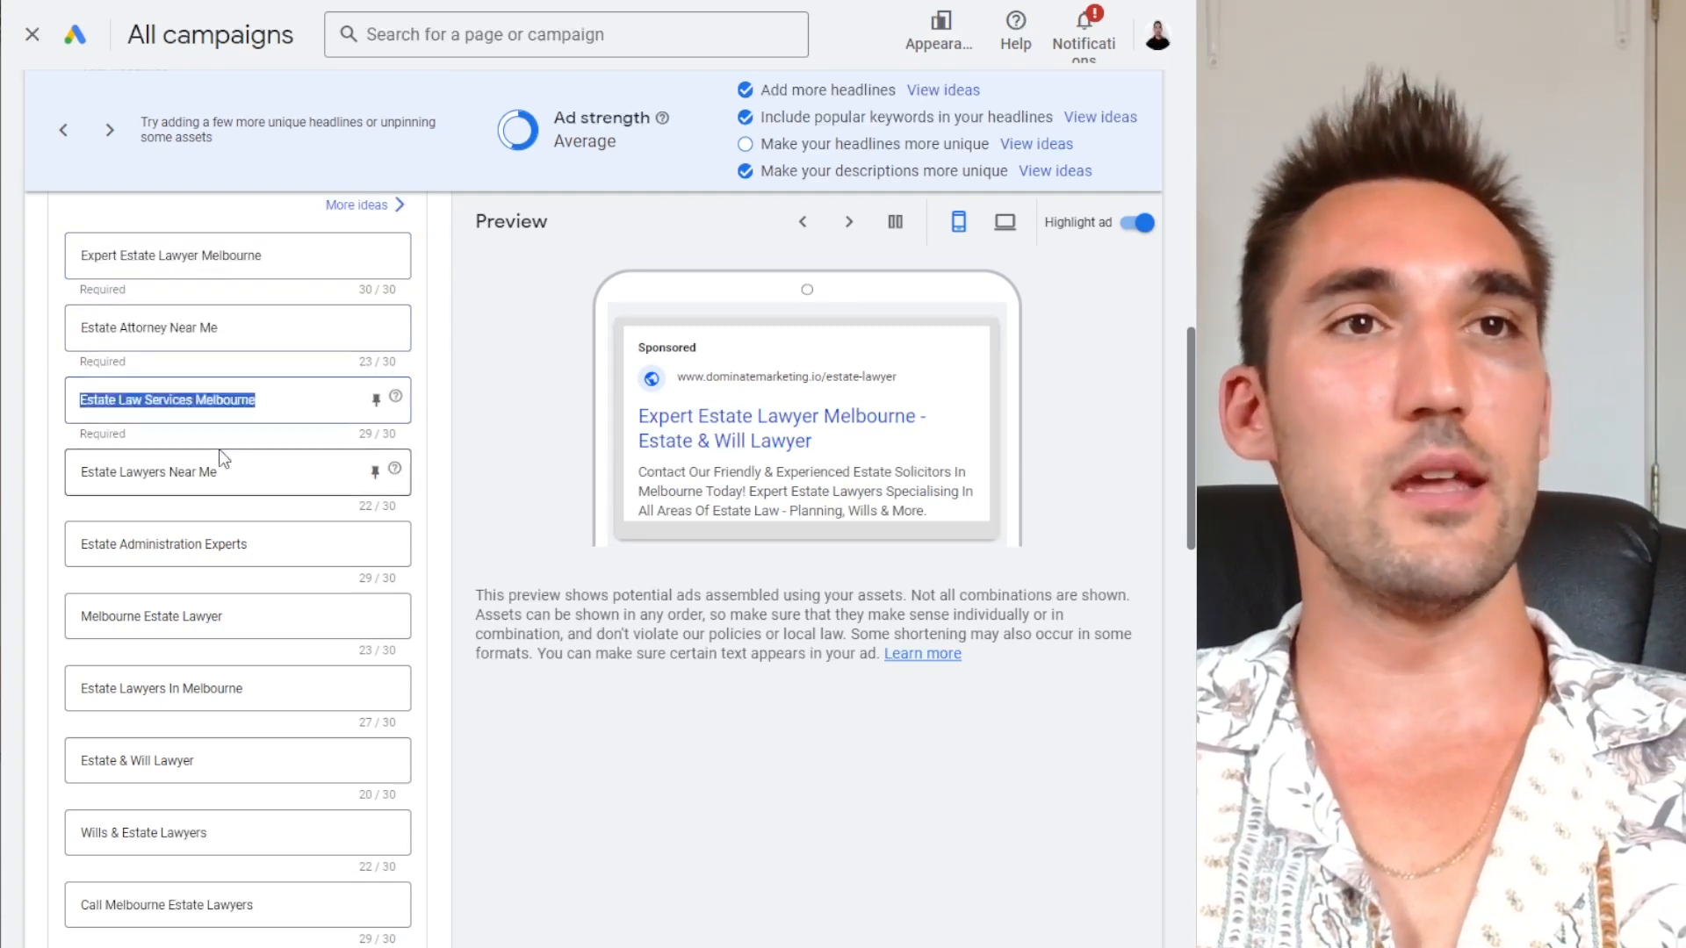
pyautogui.click(223, 458)
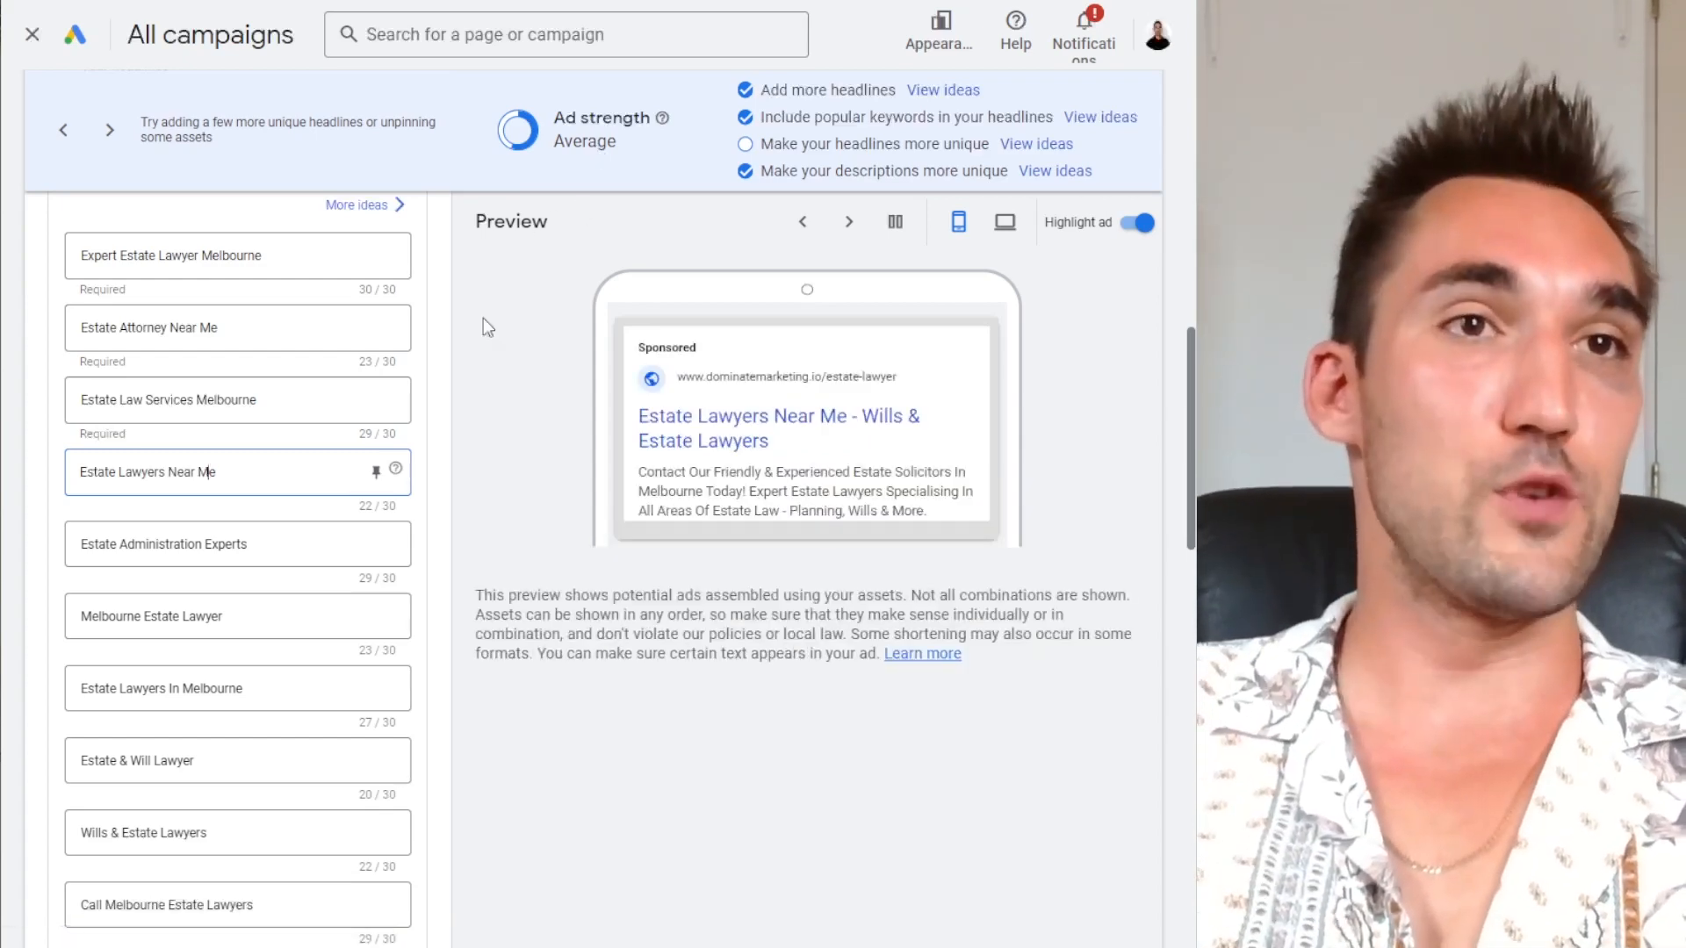
# Examine the lower headlines, from Call Melbourne Estate Lawyers back up to Melbourne Estate Lawyer, for overlapping keyword wording
pyautogui.scroll(-3, 207, 597)
pyautogui.scroll(1, 199, 600)
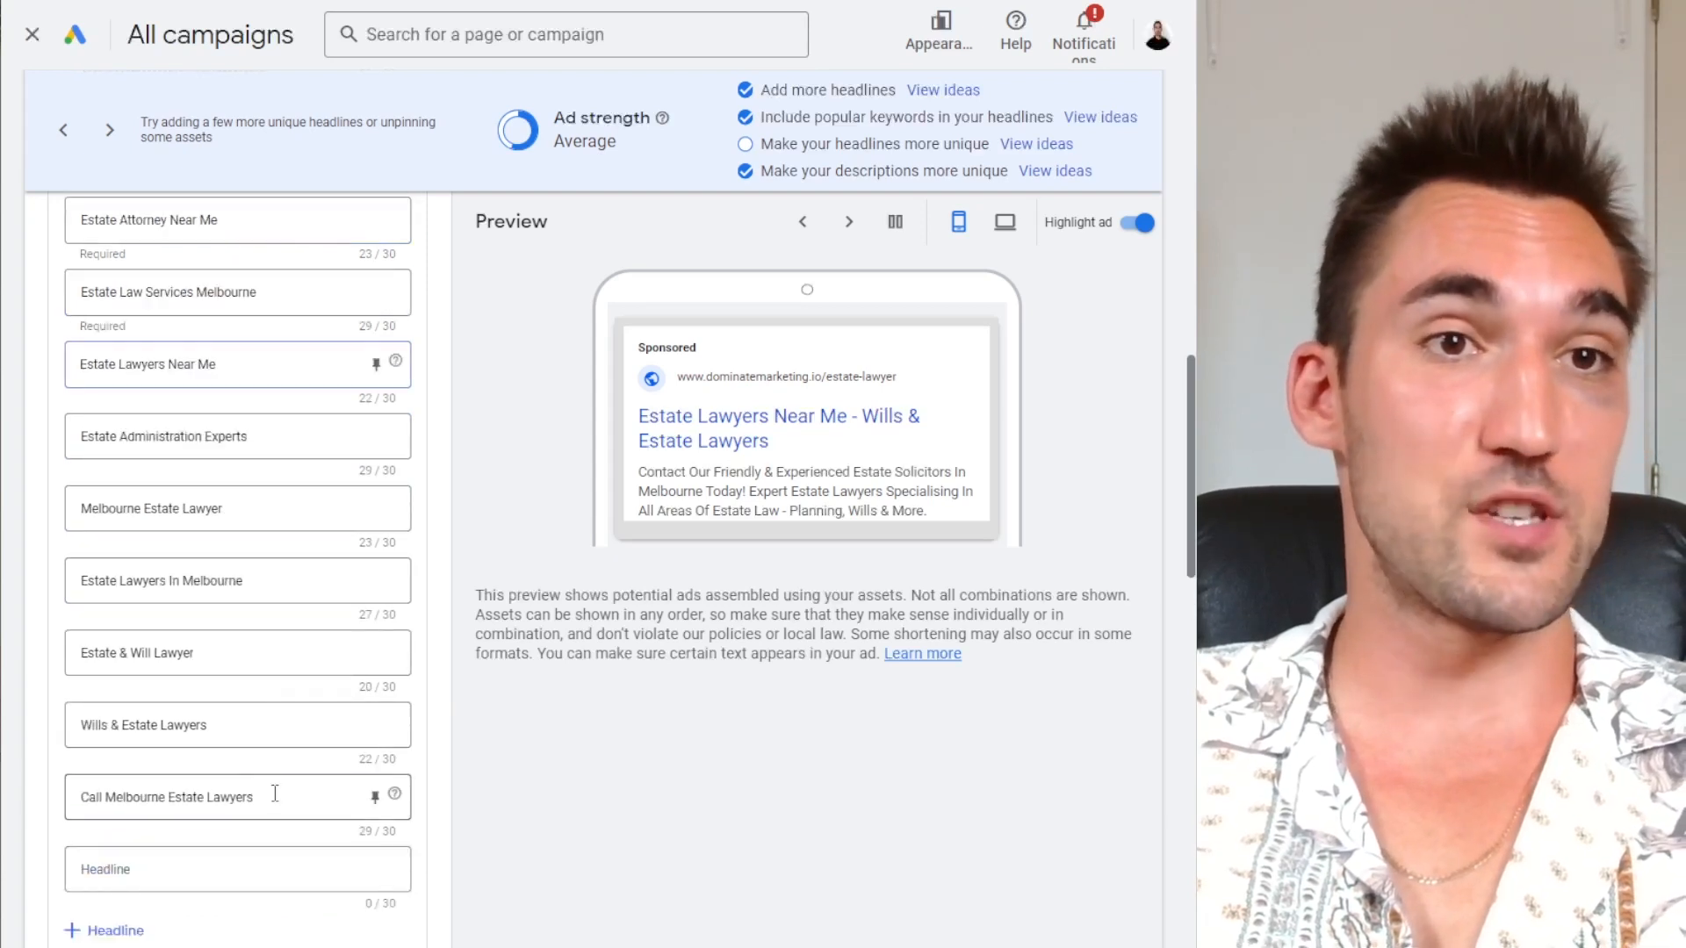
pyautogui.moveTo(263, 796); pyautogui.dragTo(75, 797)
pyautogui.click(235, 729)
pyautogui.moveTo(235, 729); pyautogui.dragTo(7, 732)
pyautogui.click(213, 661)
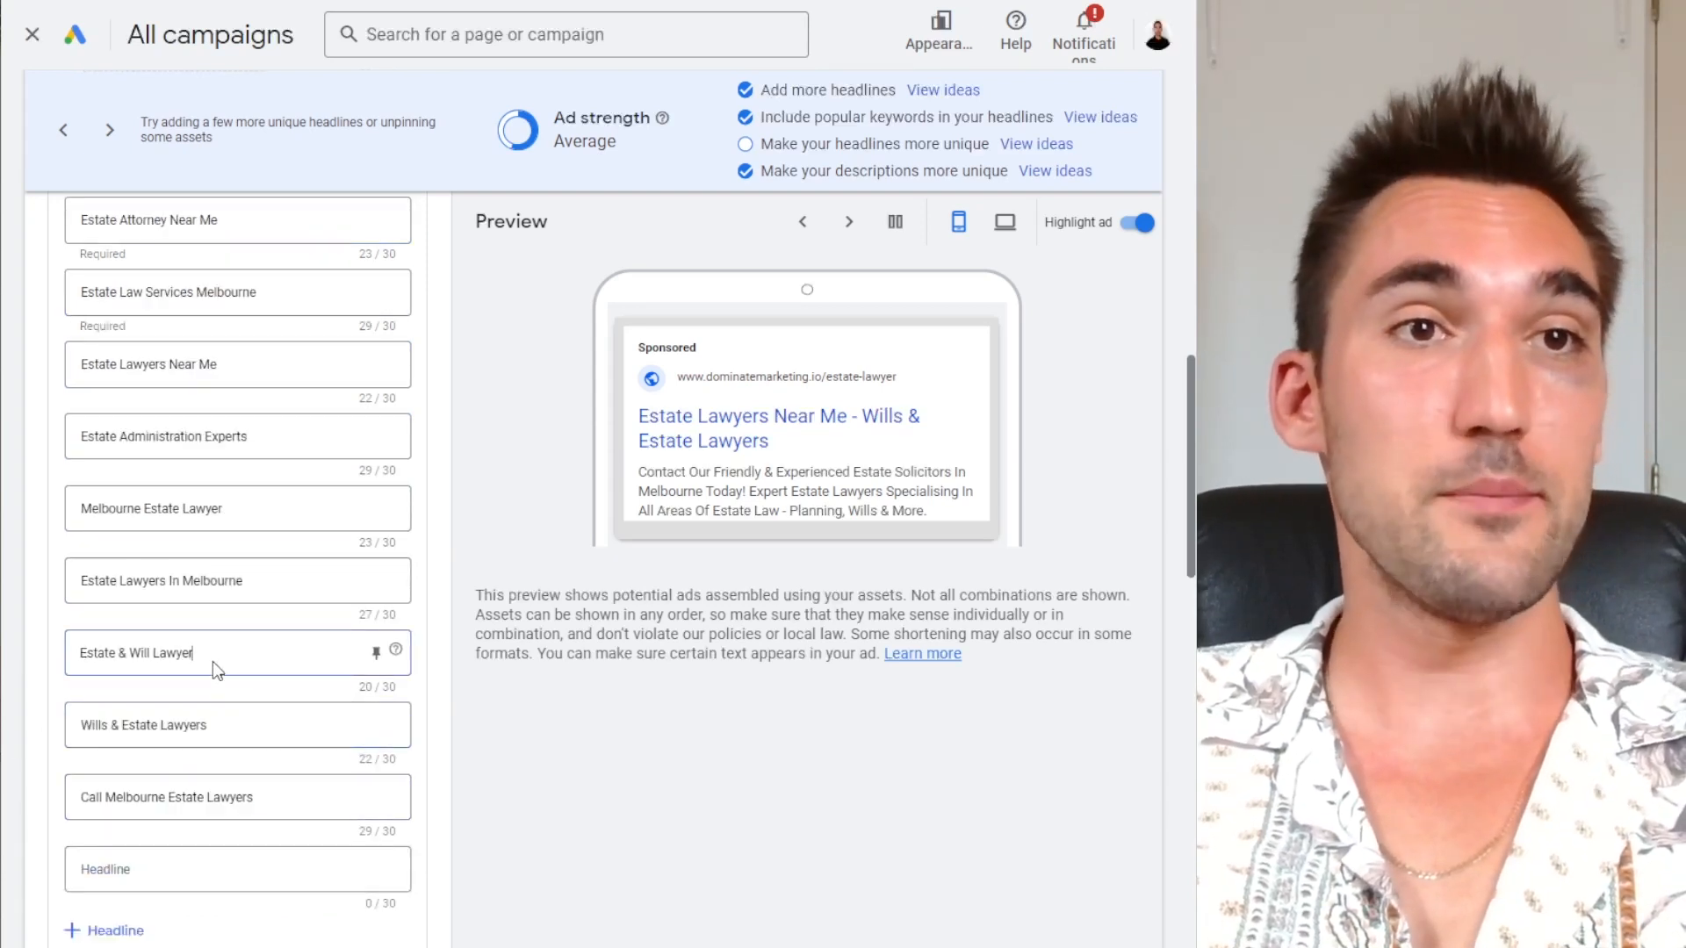
pyautogui.click(244, 580)
pyautogui.moveTo(244, 581); pyautogui.dragTo(60, 583)
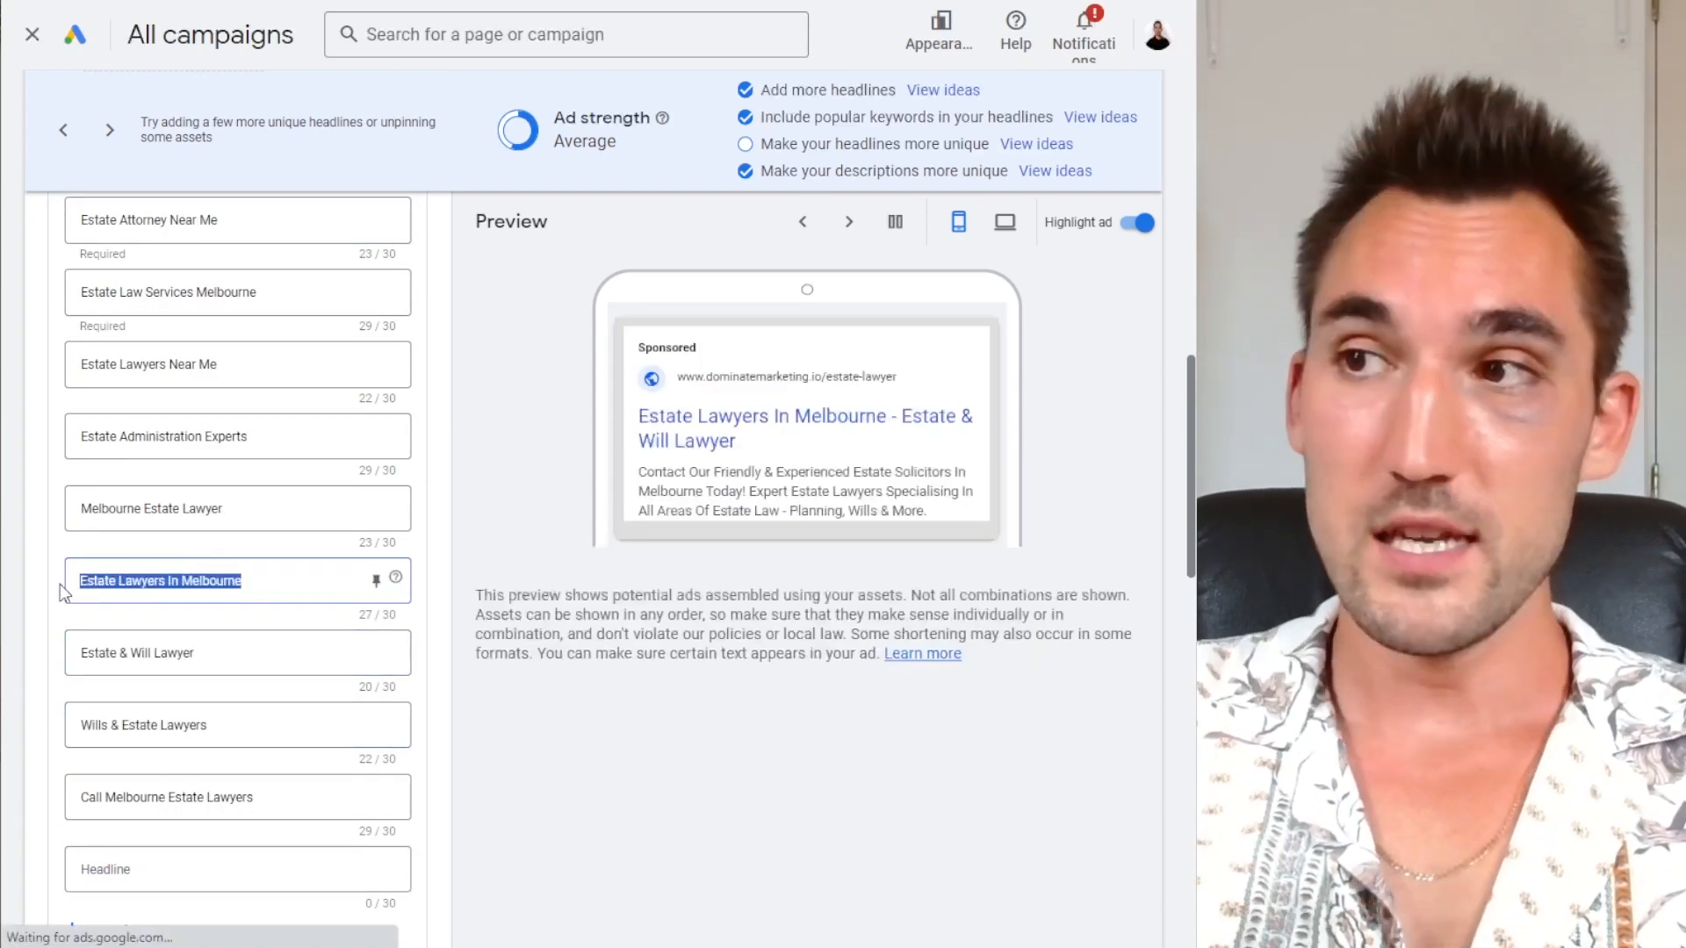
pyautogui.click(250, 518)
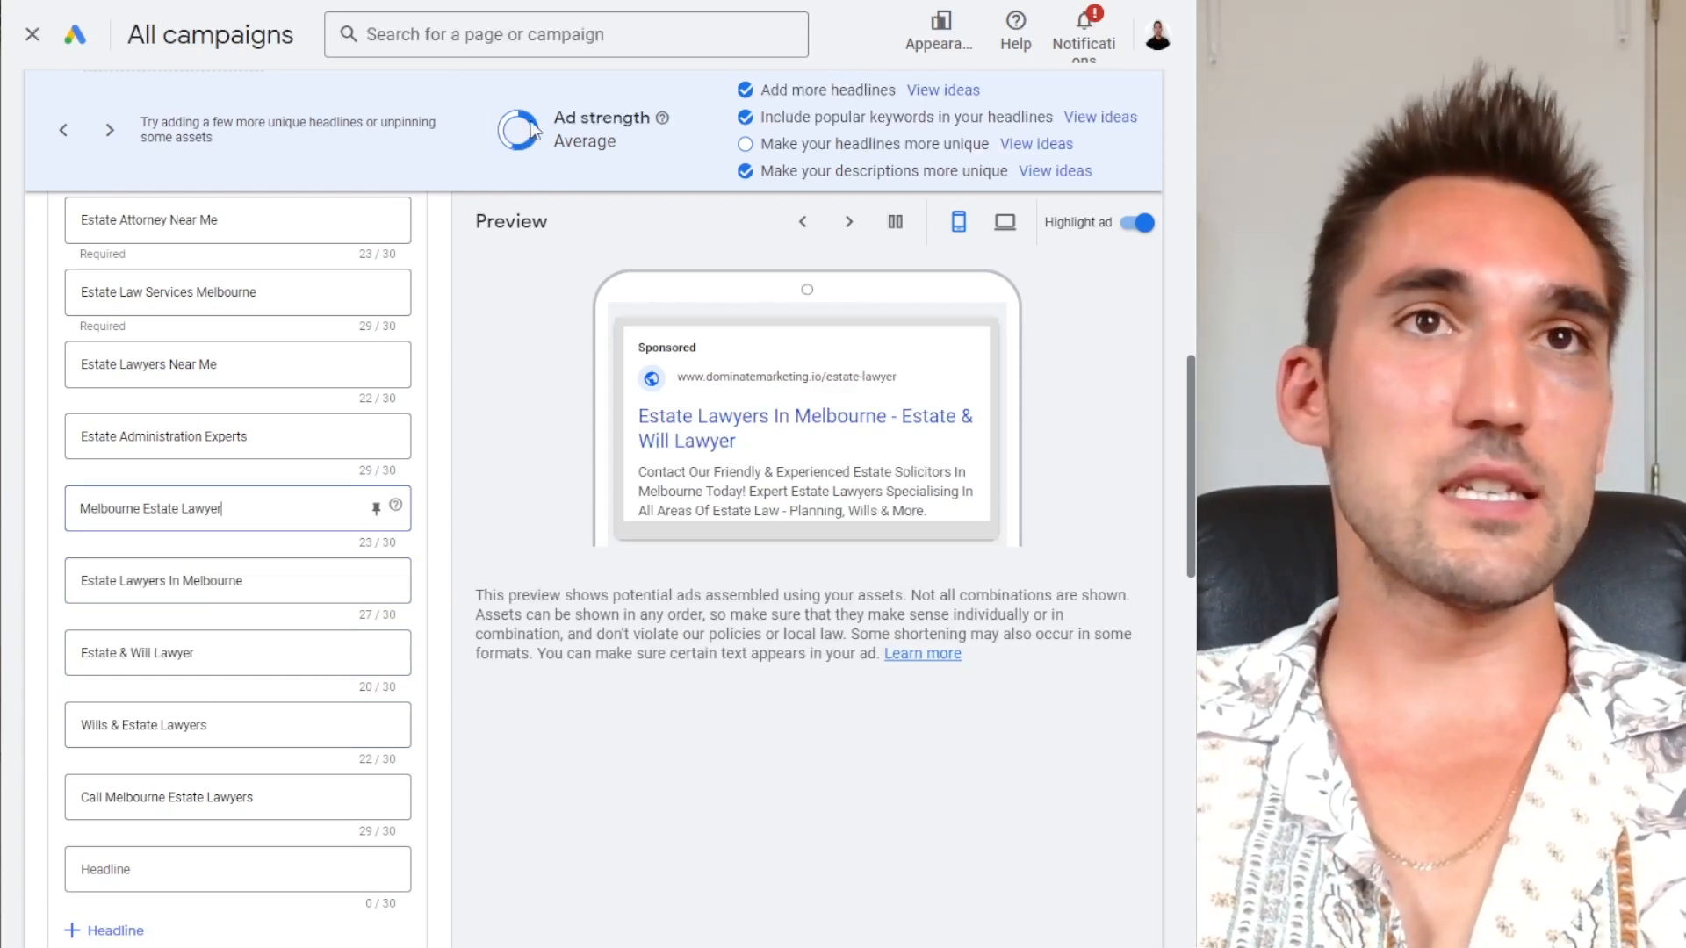
# Compare the Ad strength rating with the full list of unpinned keyword headlines
pyautogui.moveTo(556, 121)
pyautogui.mouseDown()
pyautogui.moveTo(649, 145)
pyautogui.moveTo(565, 137)
pyautogui.moveTo(555, 119)
pyautogui.mouseUp()
pyautogui.click(646, 144)
pyautogui.click(611, 159)
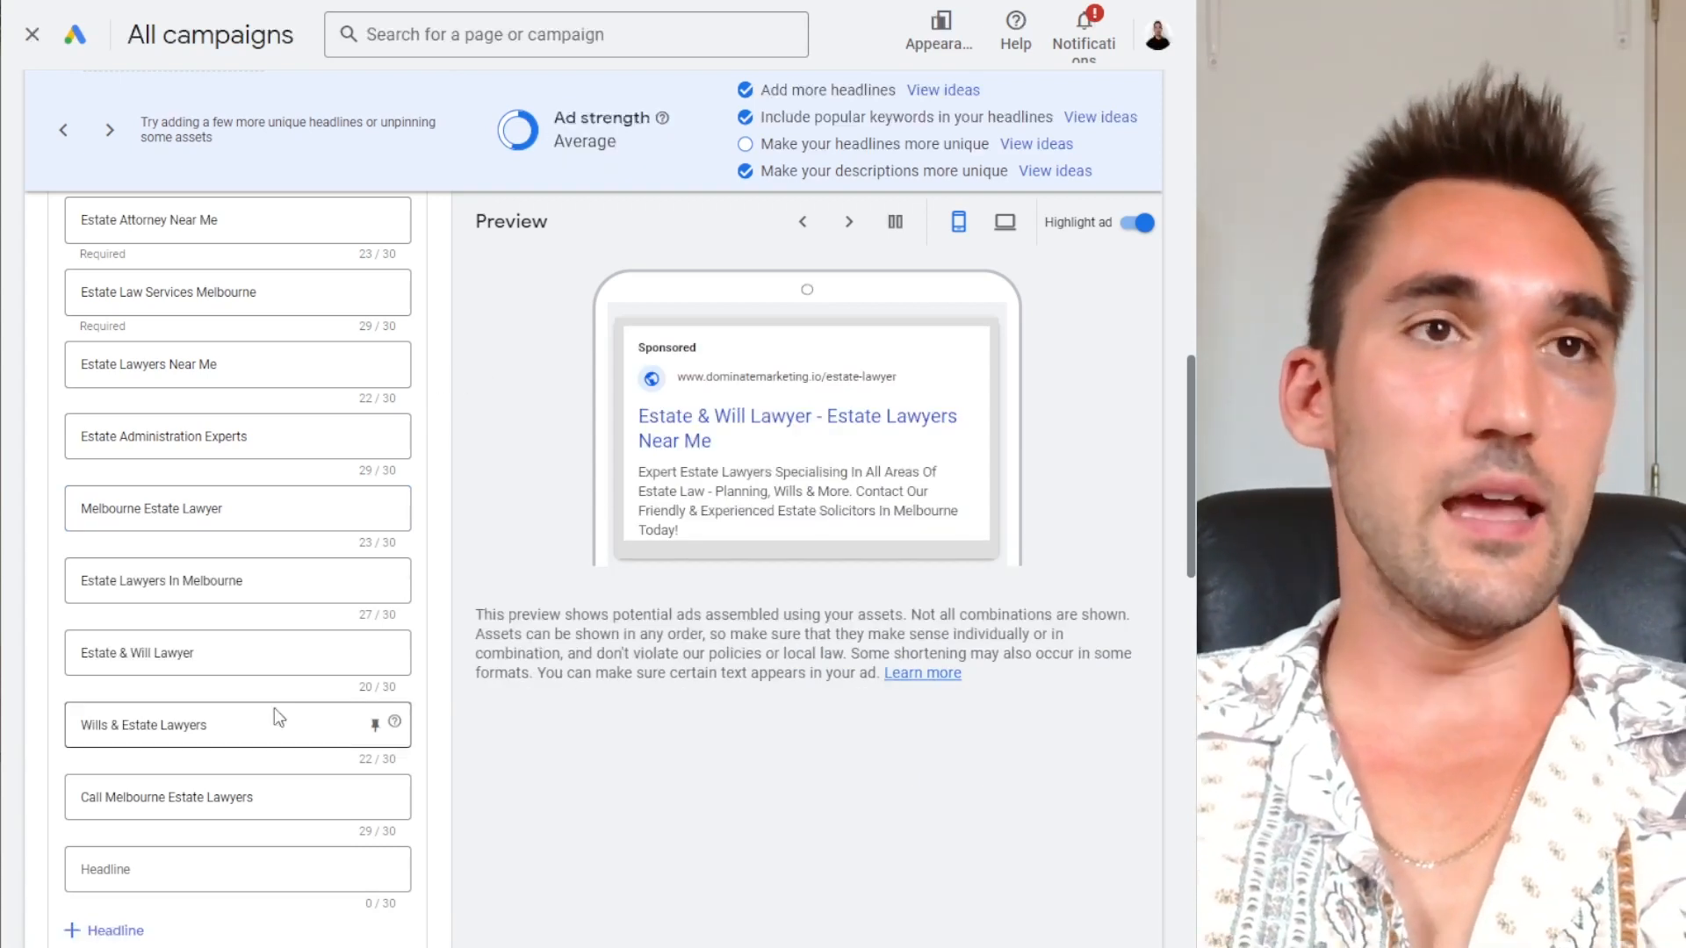
pyautogui.scroll(1, 275, 689)
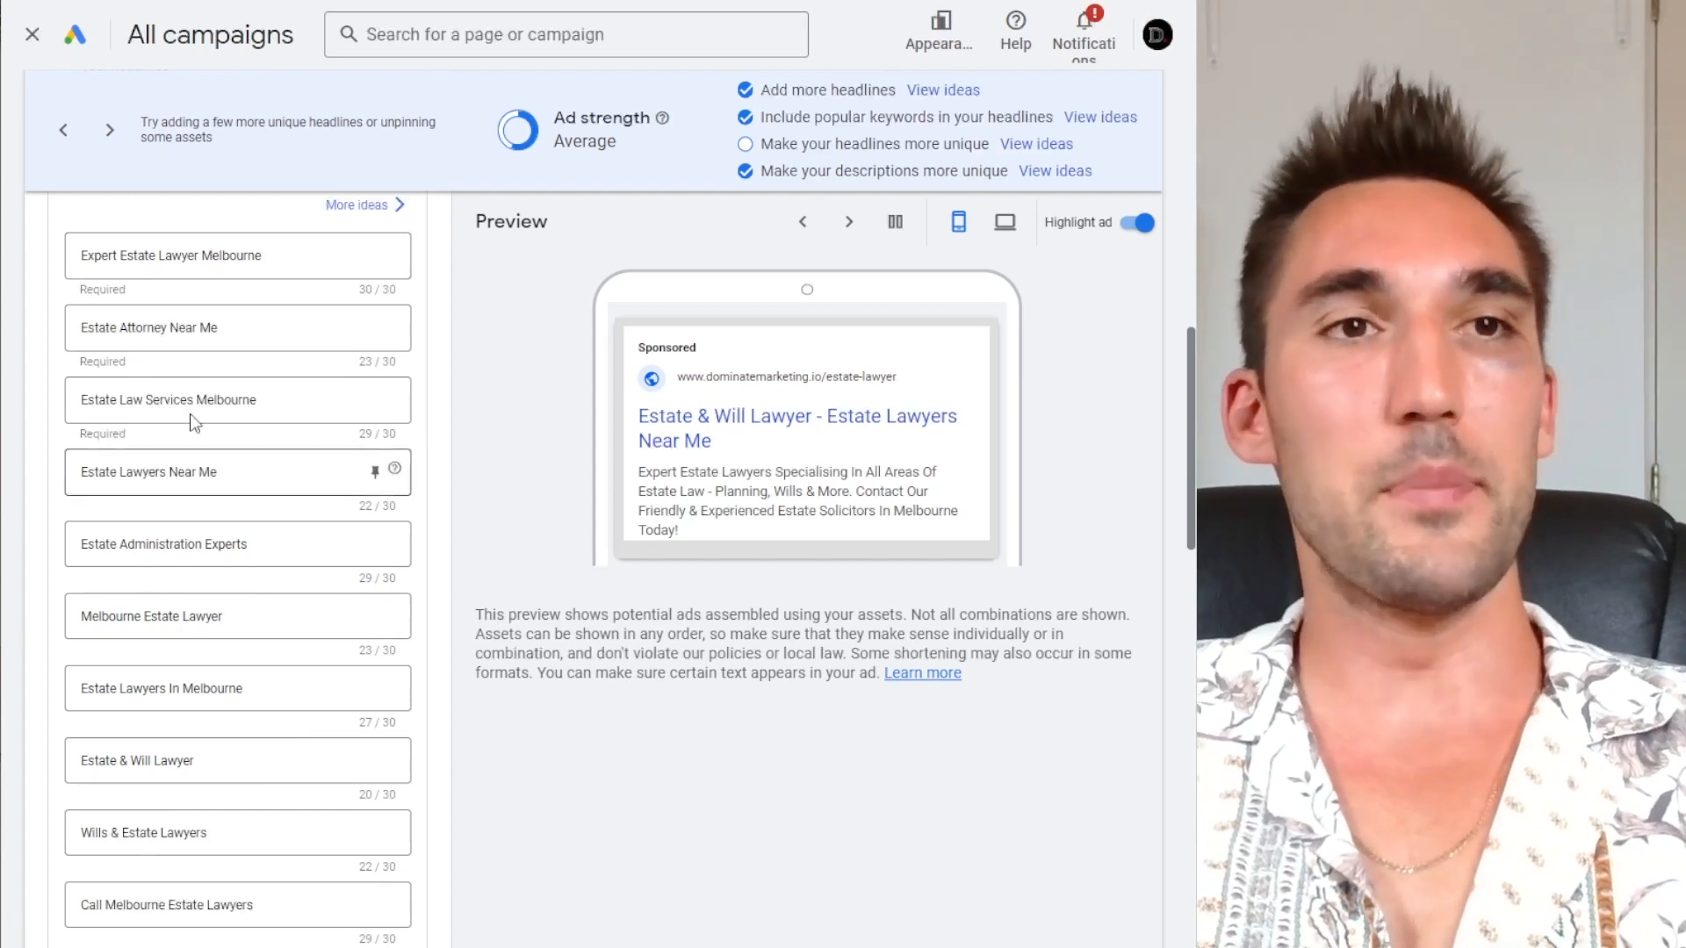
pyautogui.scroll(-1, 234, 520)
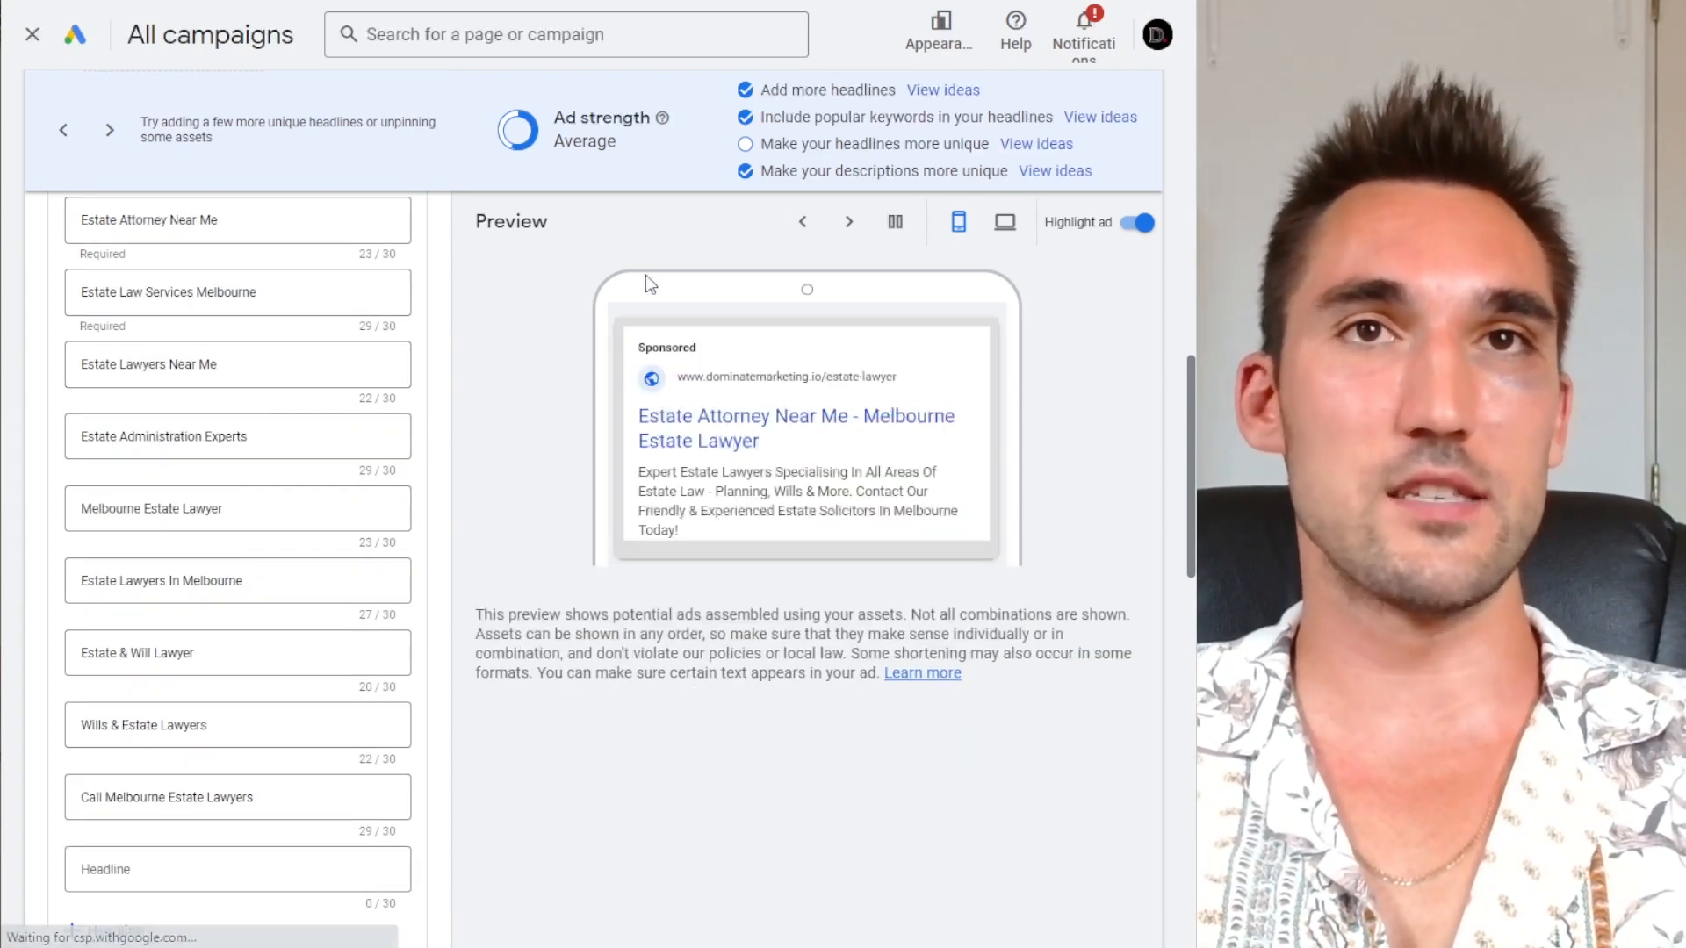
# Open the ideas for making headlines more unique and enter Call Us Now in the empty headline field
pyautogui.moveTo(756, 143); pyautogui.dragTo(1029, 153)
pyautogui.click(1030, 146)
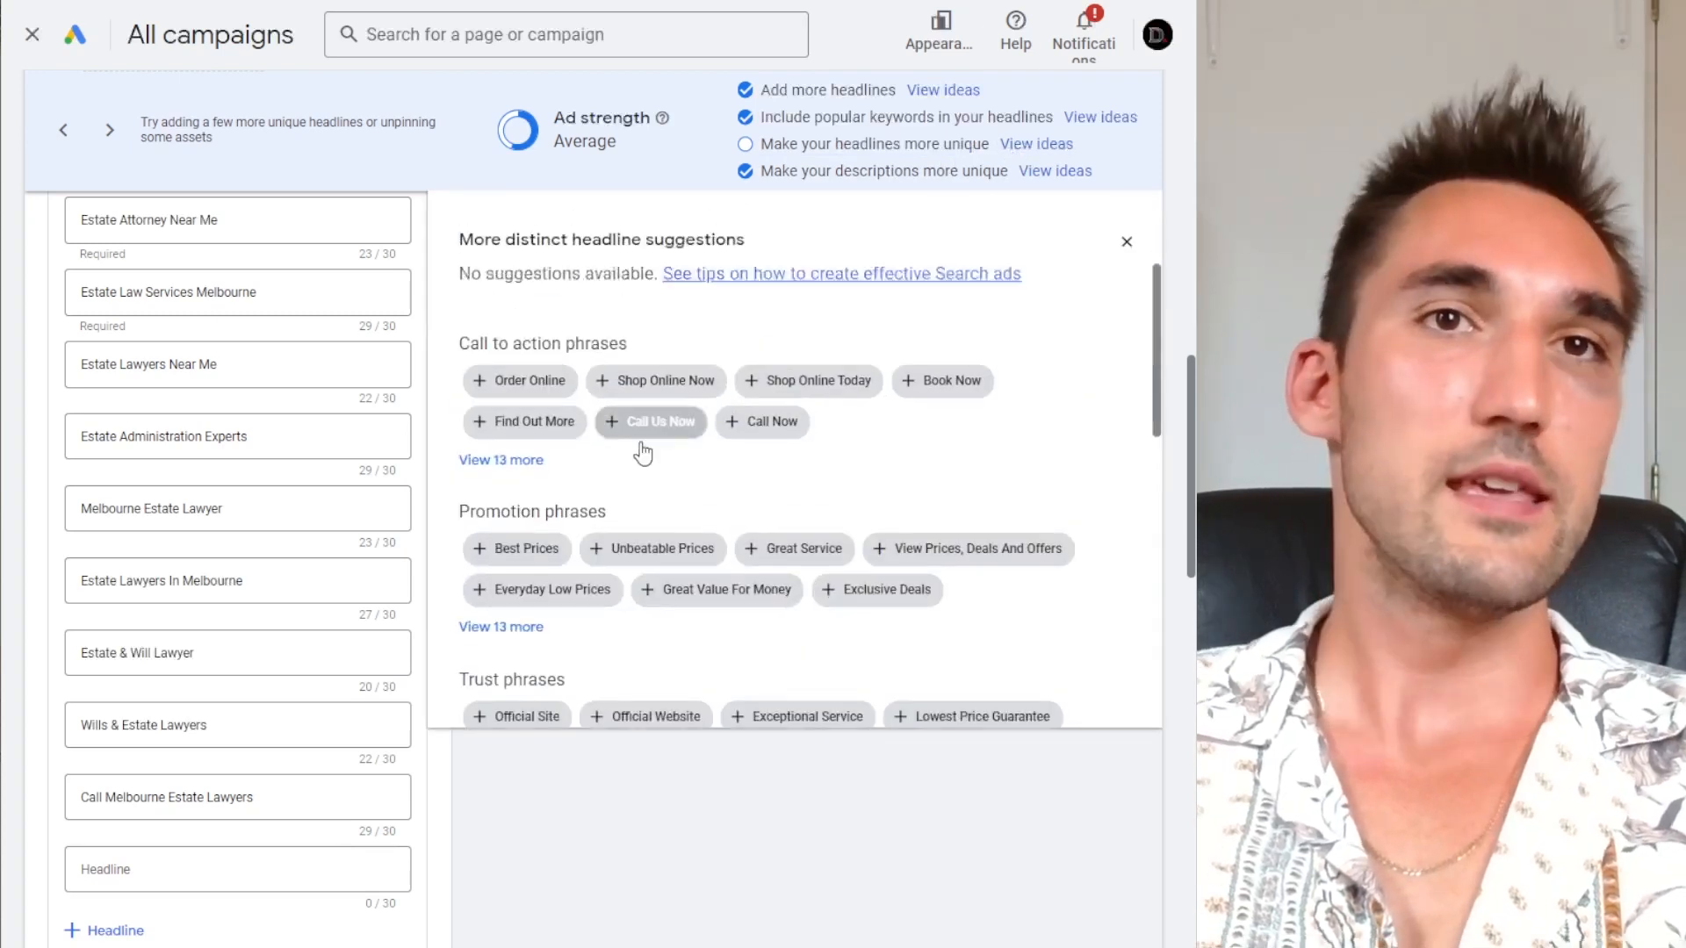
pyautogui.click(151, 878)
pyautogui.write('Call Us Now')
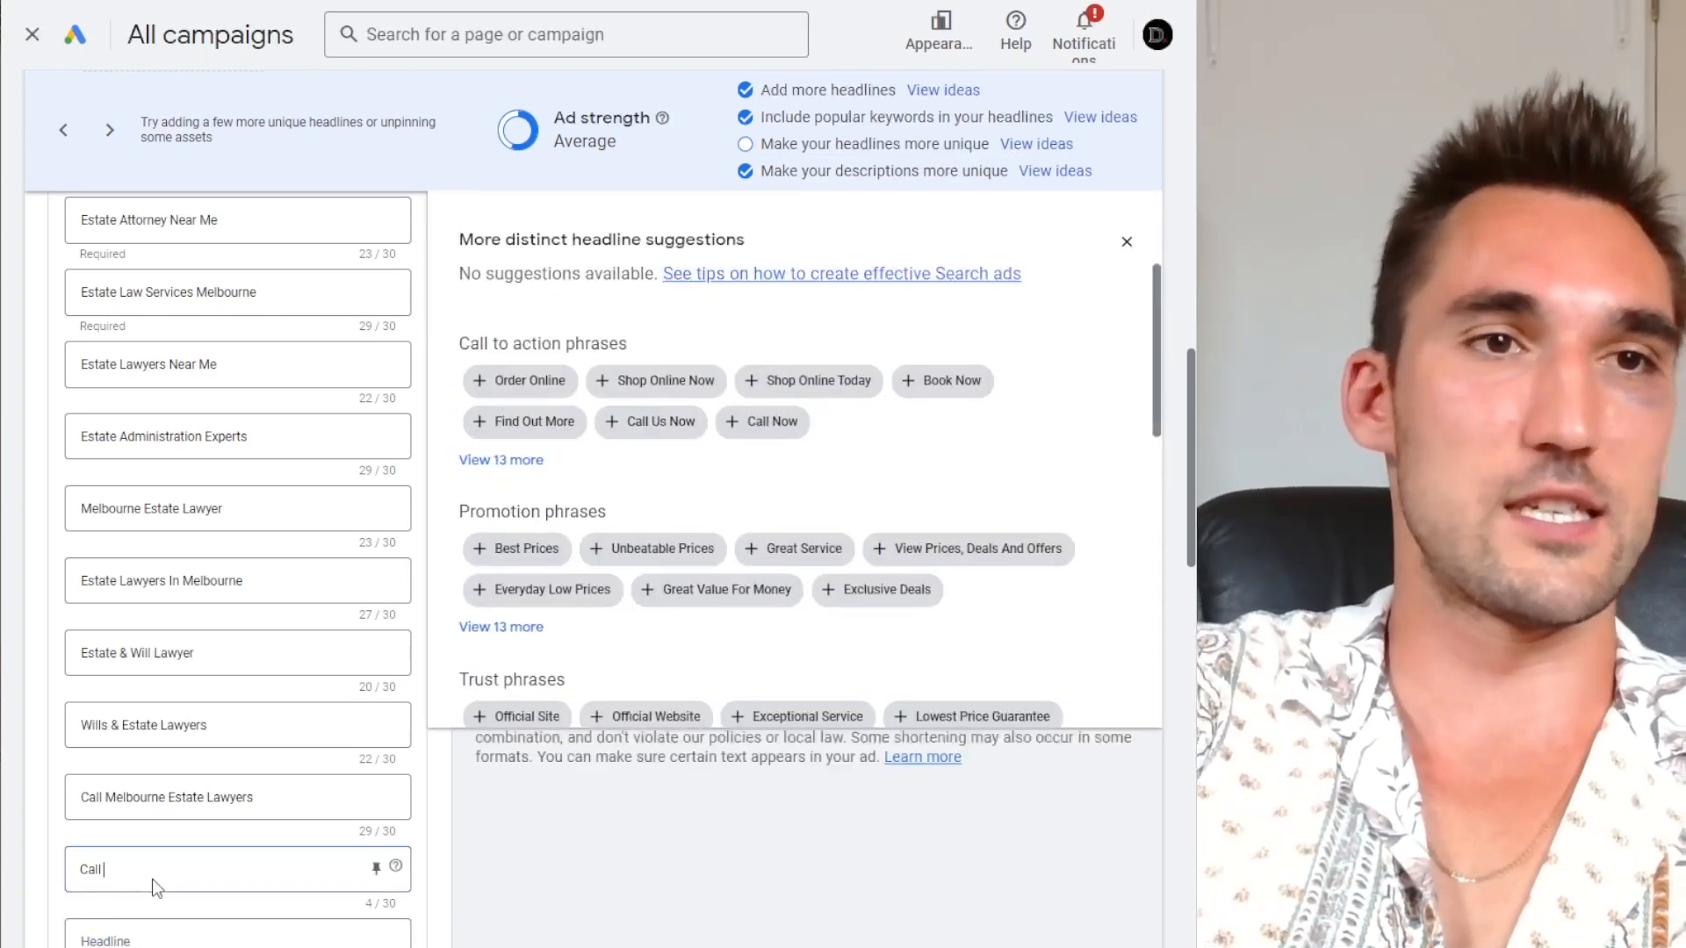
pyautogui.scroll(-1, 193, 886)
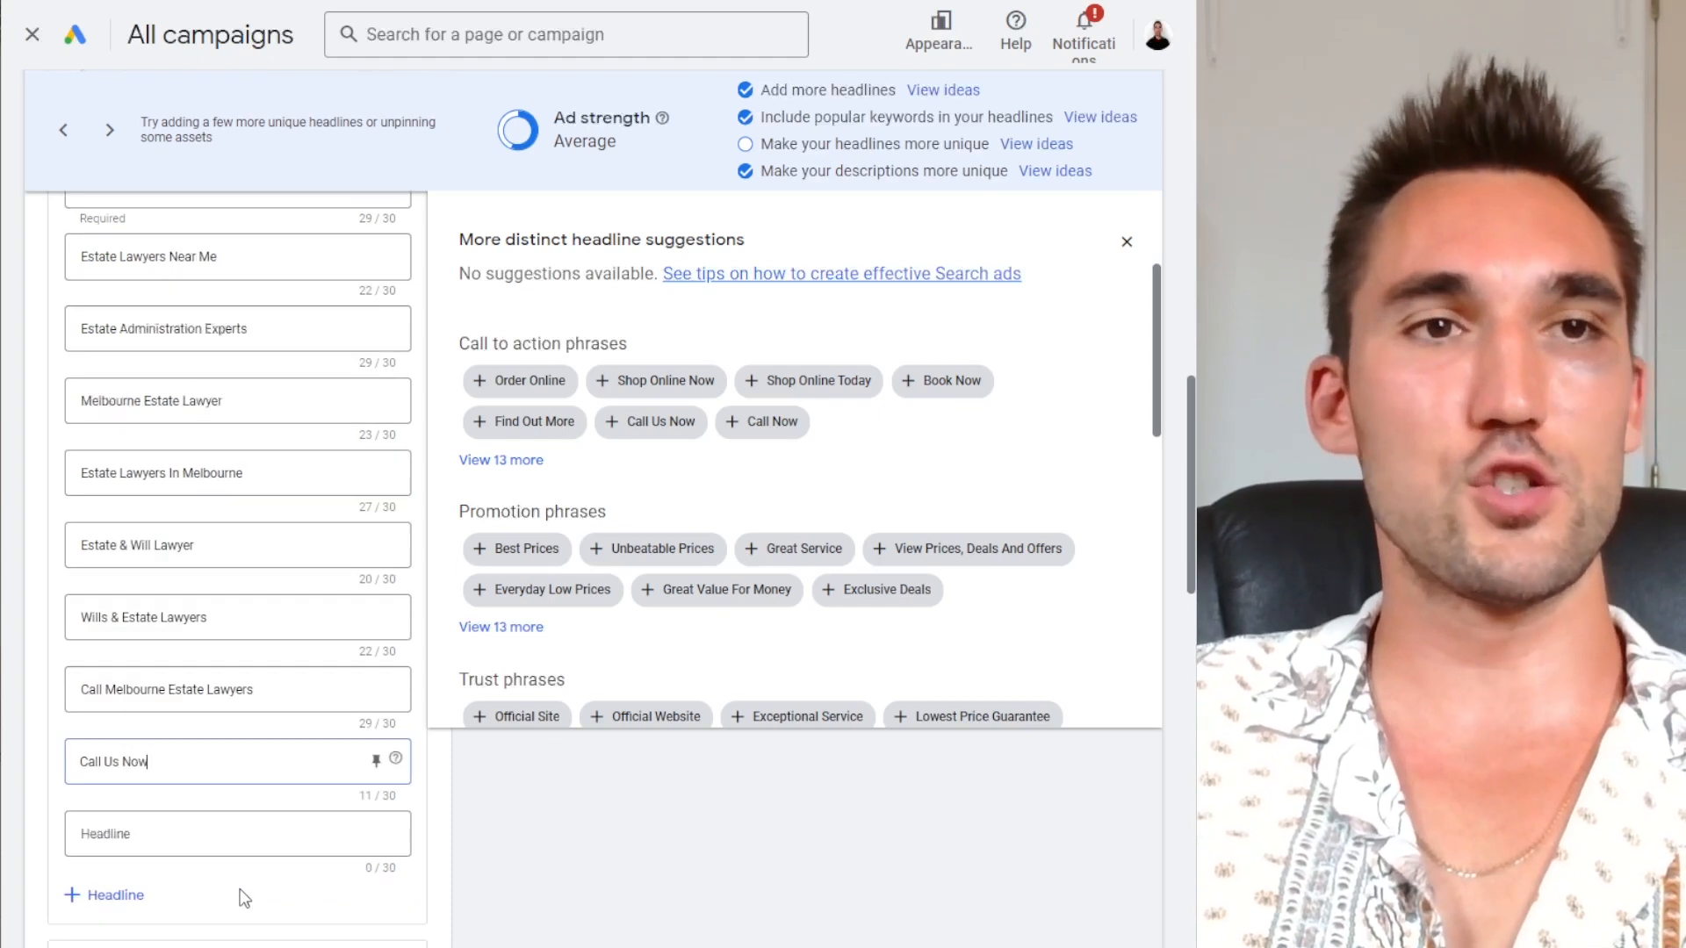
# Add the suggested phrases Get In Touch Today, Book Now, Order Online and Call Us Today as headlines, and close the suggestions
pyautogui.click(170, 835)
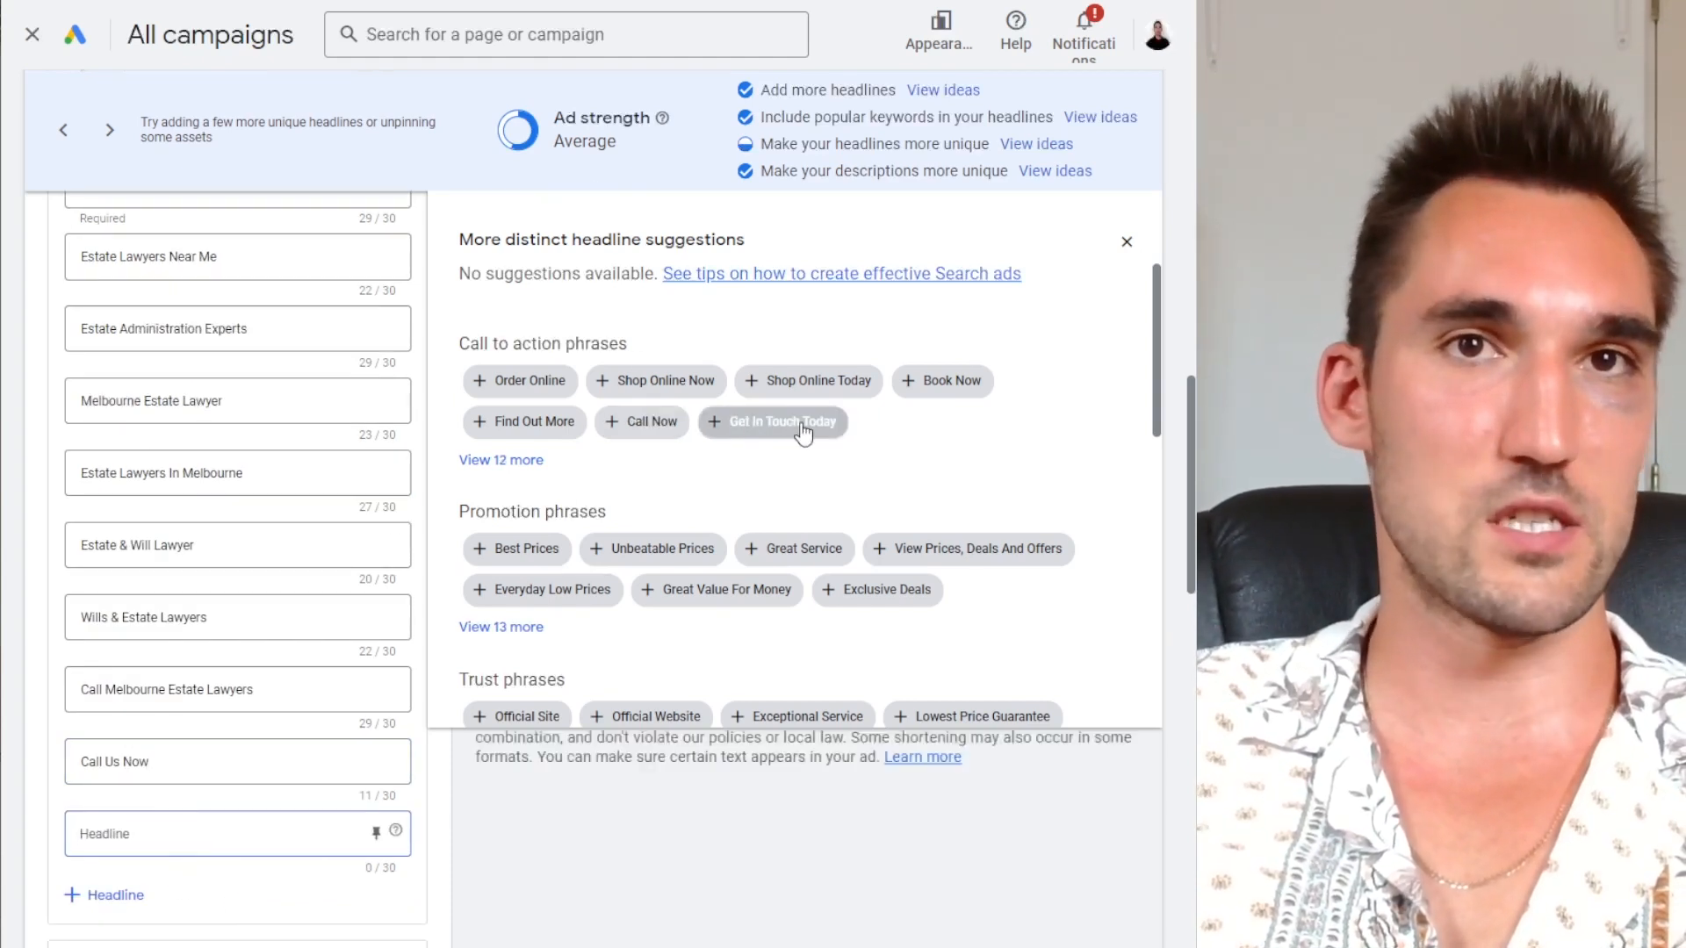
pyautogui.click(757, 422)
pyautogui.click(950, 407)
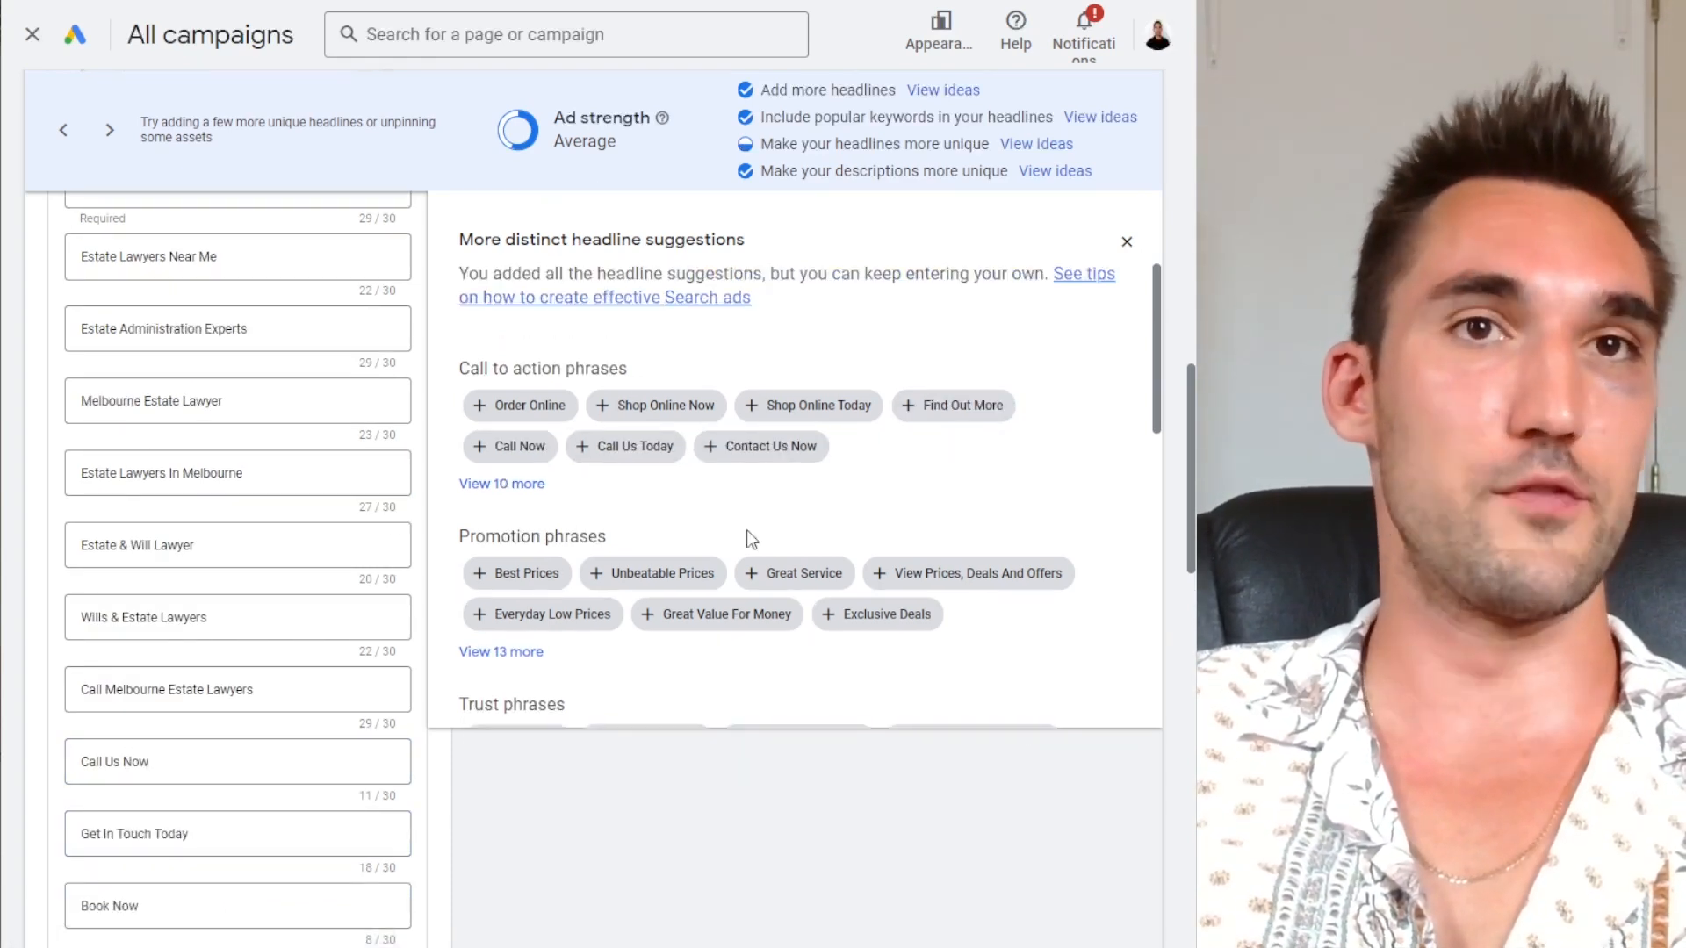
pyautogui.click(496, 405)
pyautogui.scroll(-1, 718, 595)
pyautogui.scroll(-4, 90, 850)
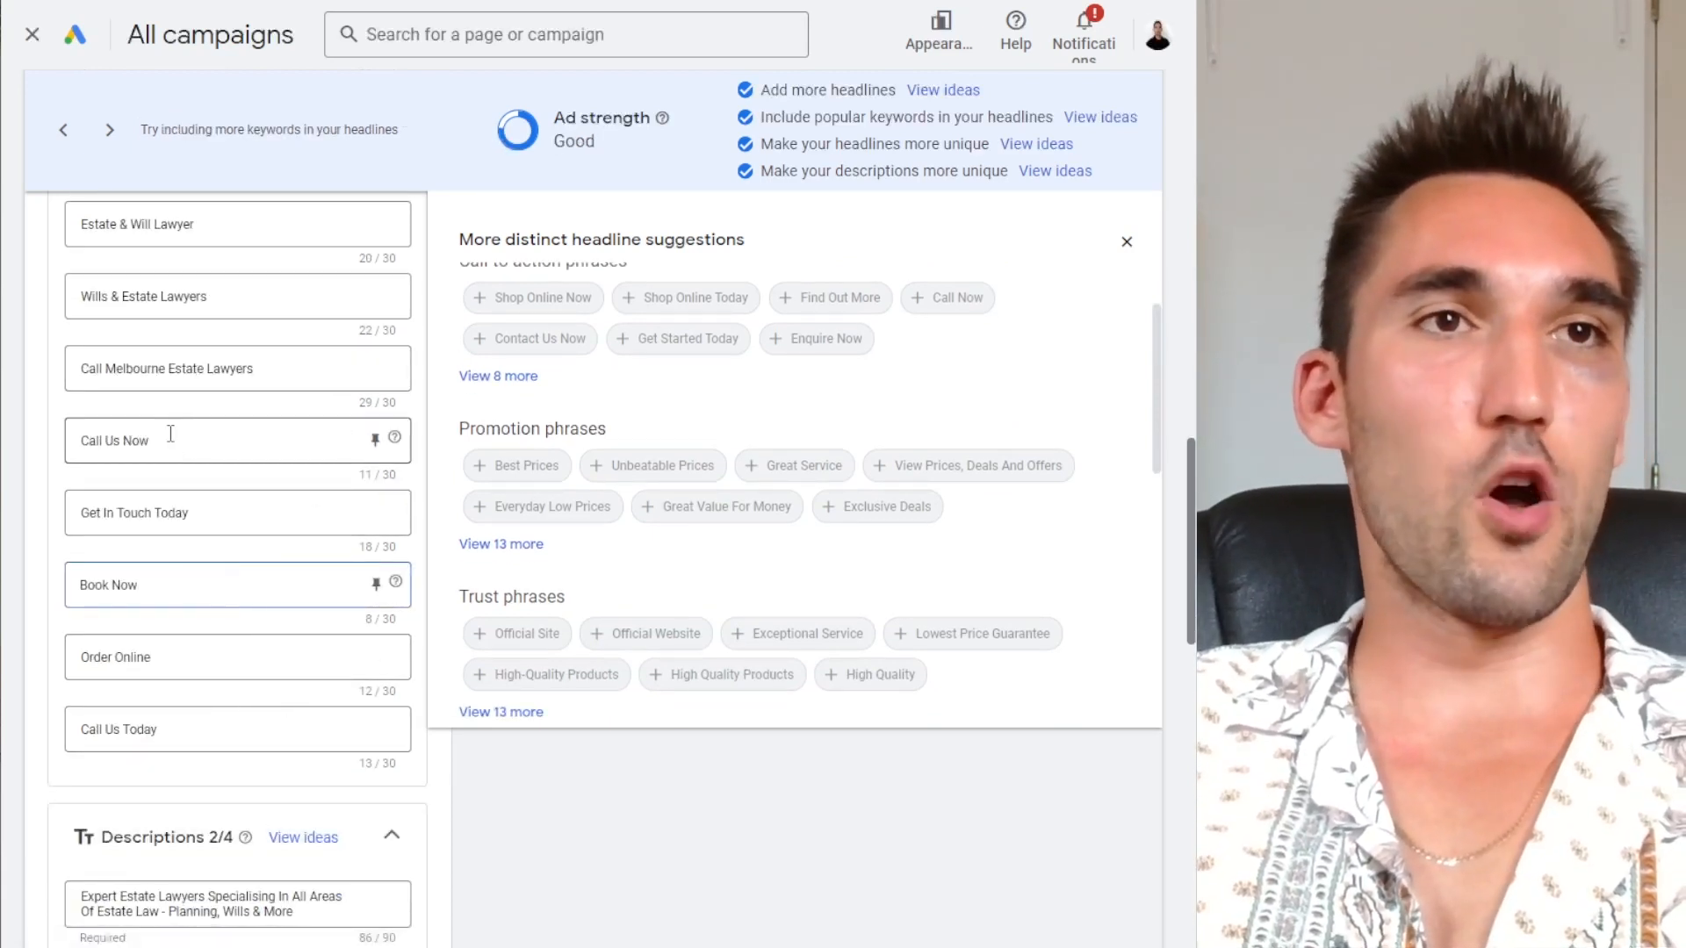
pyautogui.click(171, 430)
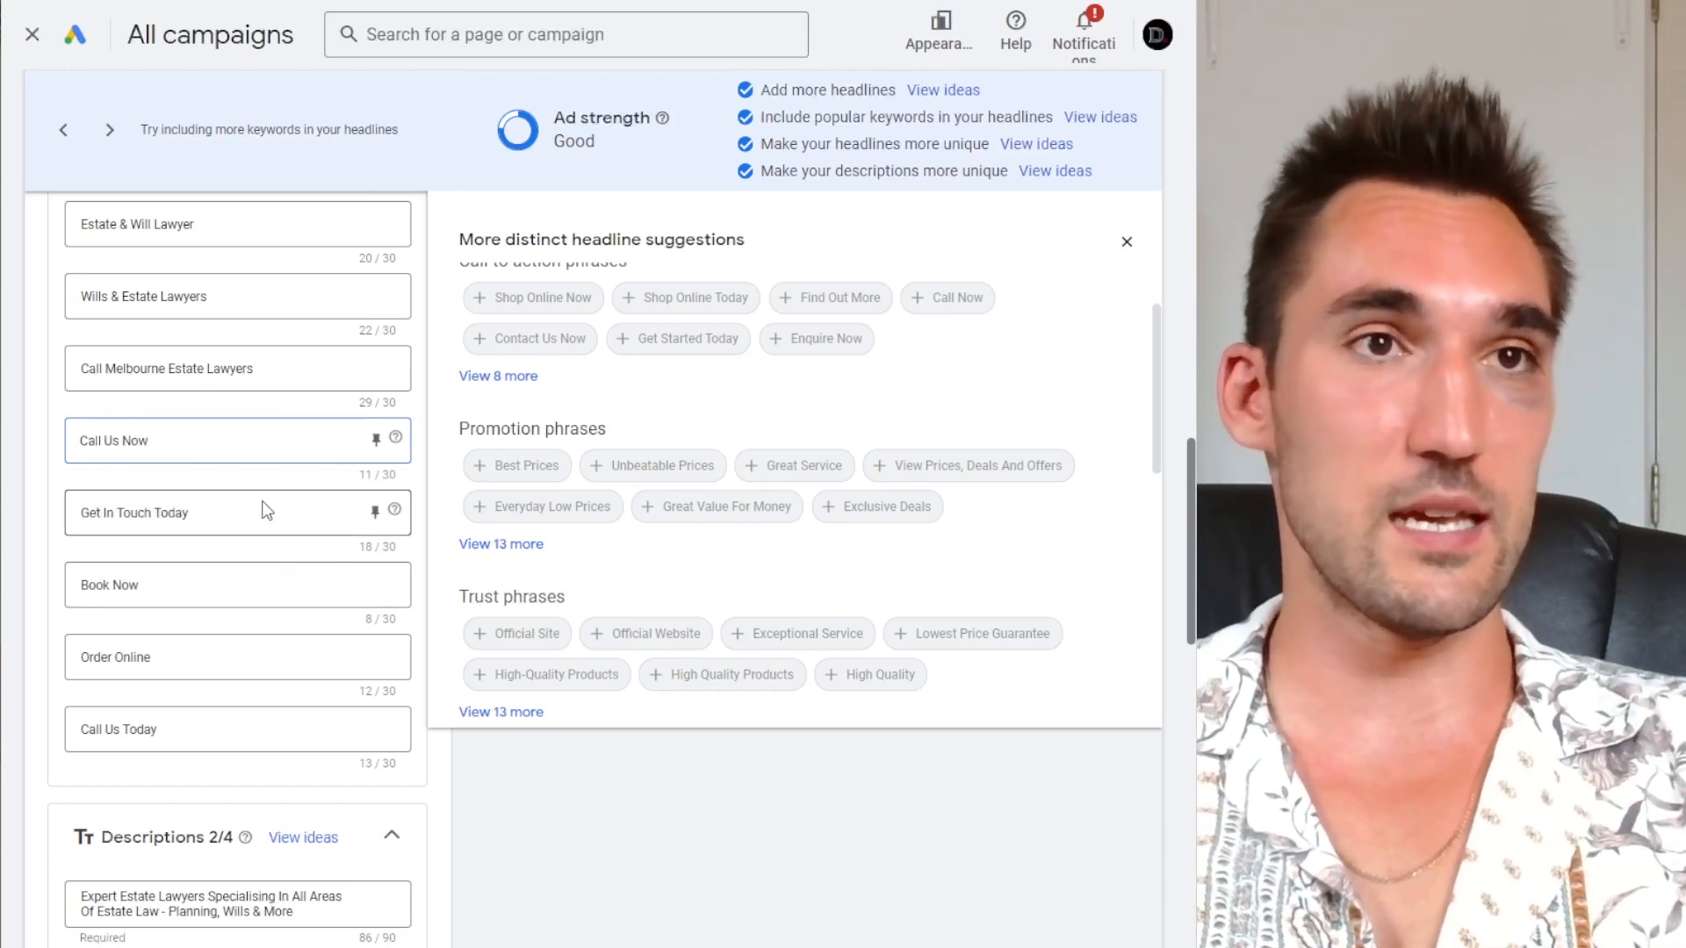
pyautogui.click(1127, 241)
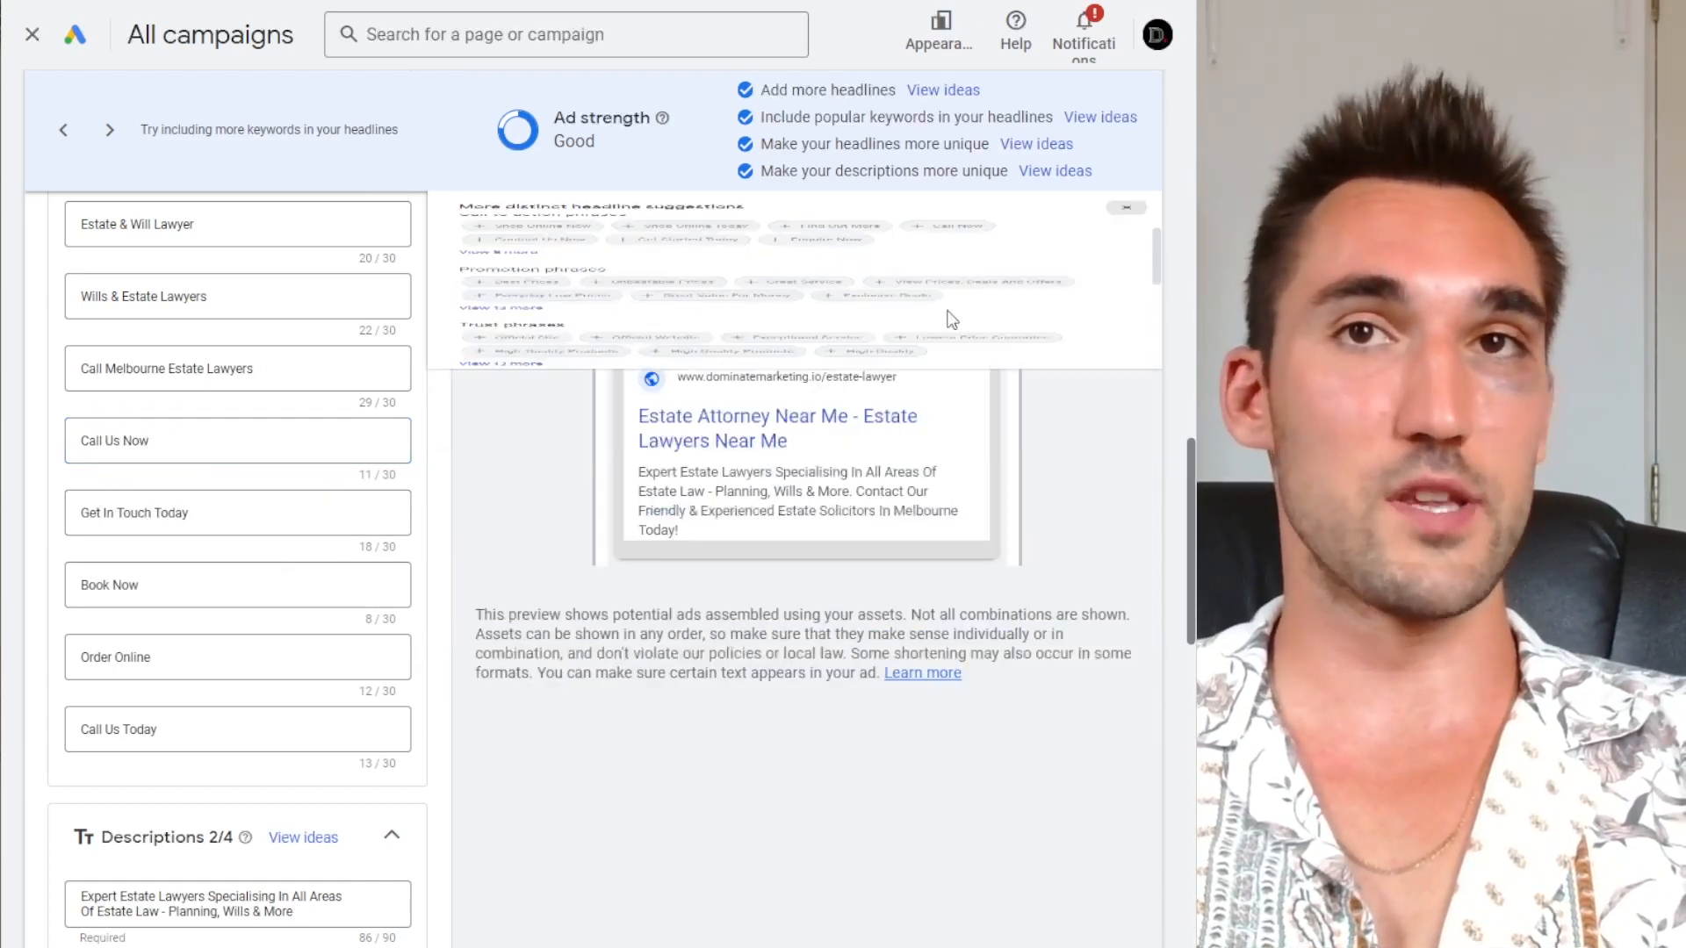
# Review the generic call-to-action headlines alongside the keyword headlines and the Ad strength rating
pyautogui.moveTo(212, 446); pyautogui.dragTo(38, 470)
pyautogui.moveTo(263, 517); pyautogui.dragTo(63, 525)
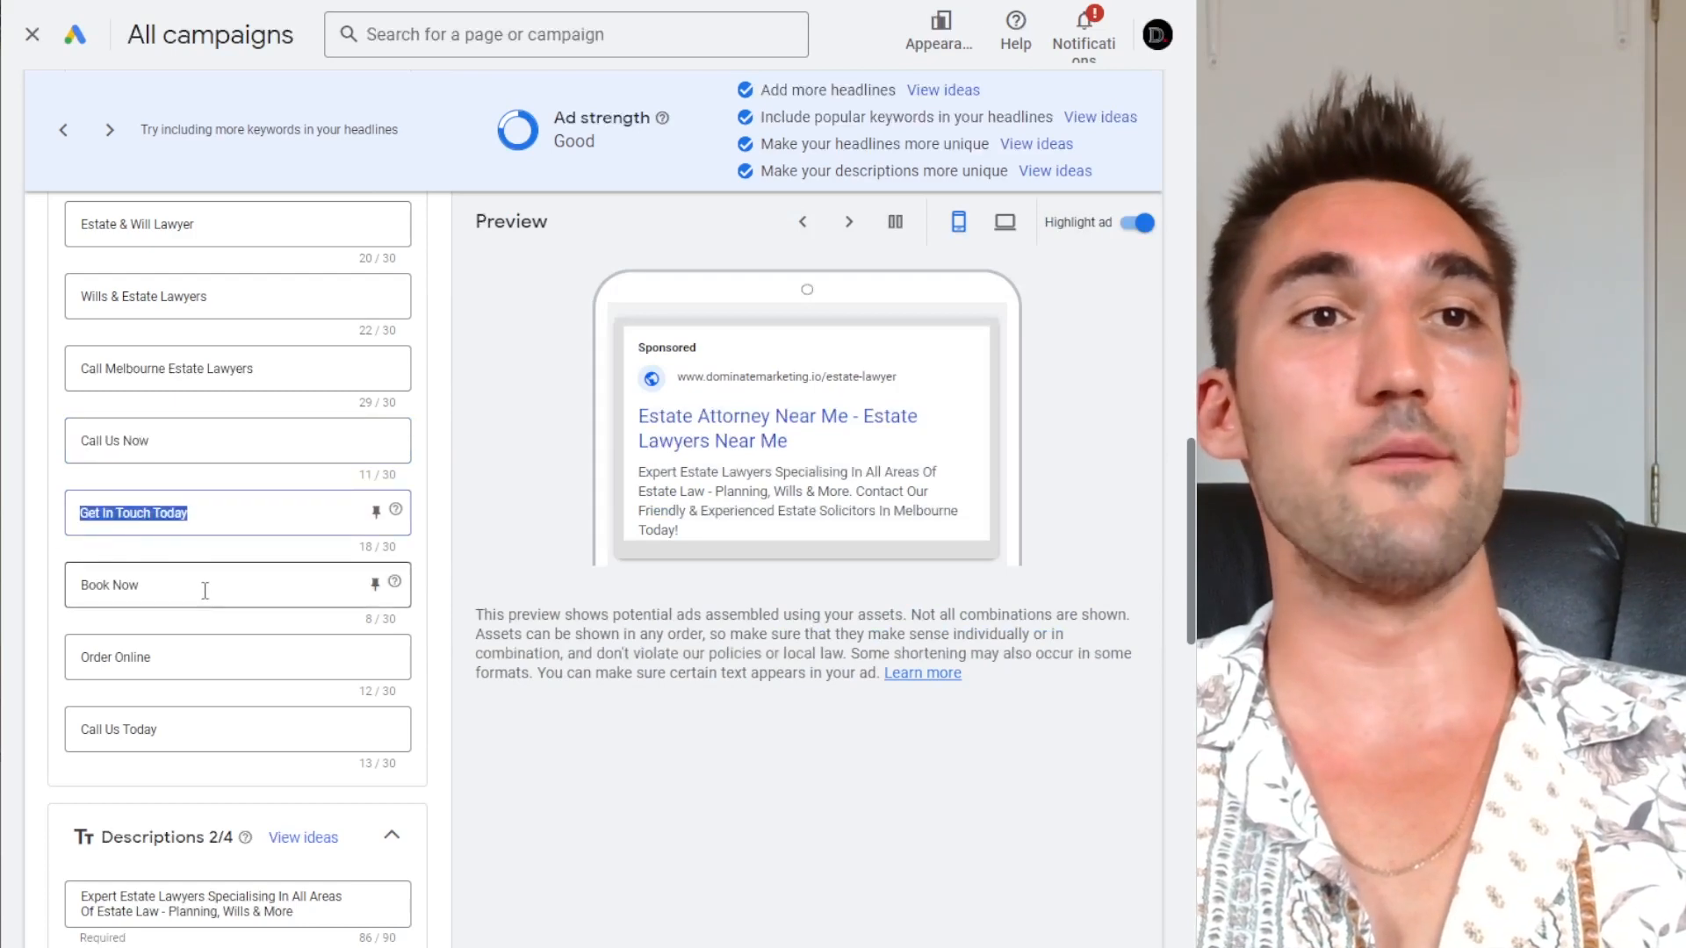
pyautogui.click(203, 590)
pyautogui.scroll(10, 202, 614)
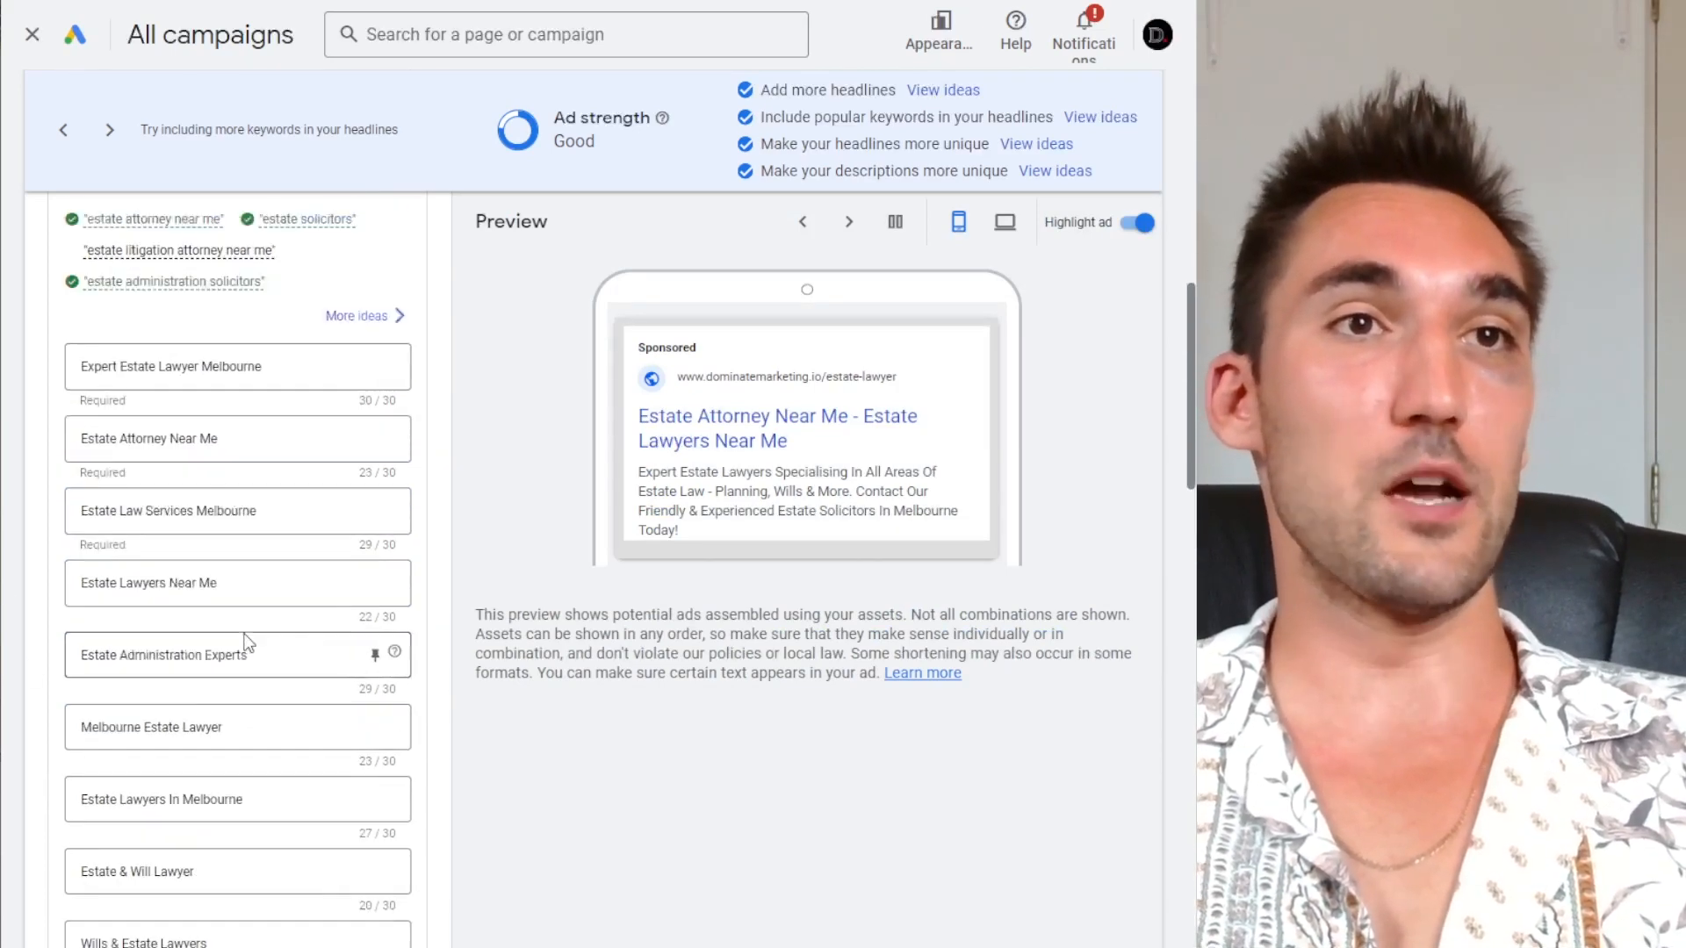
pyautogui.scroll(-12, 204, 462)
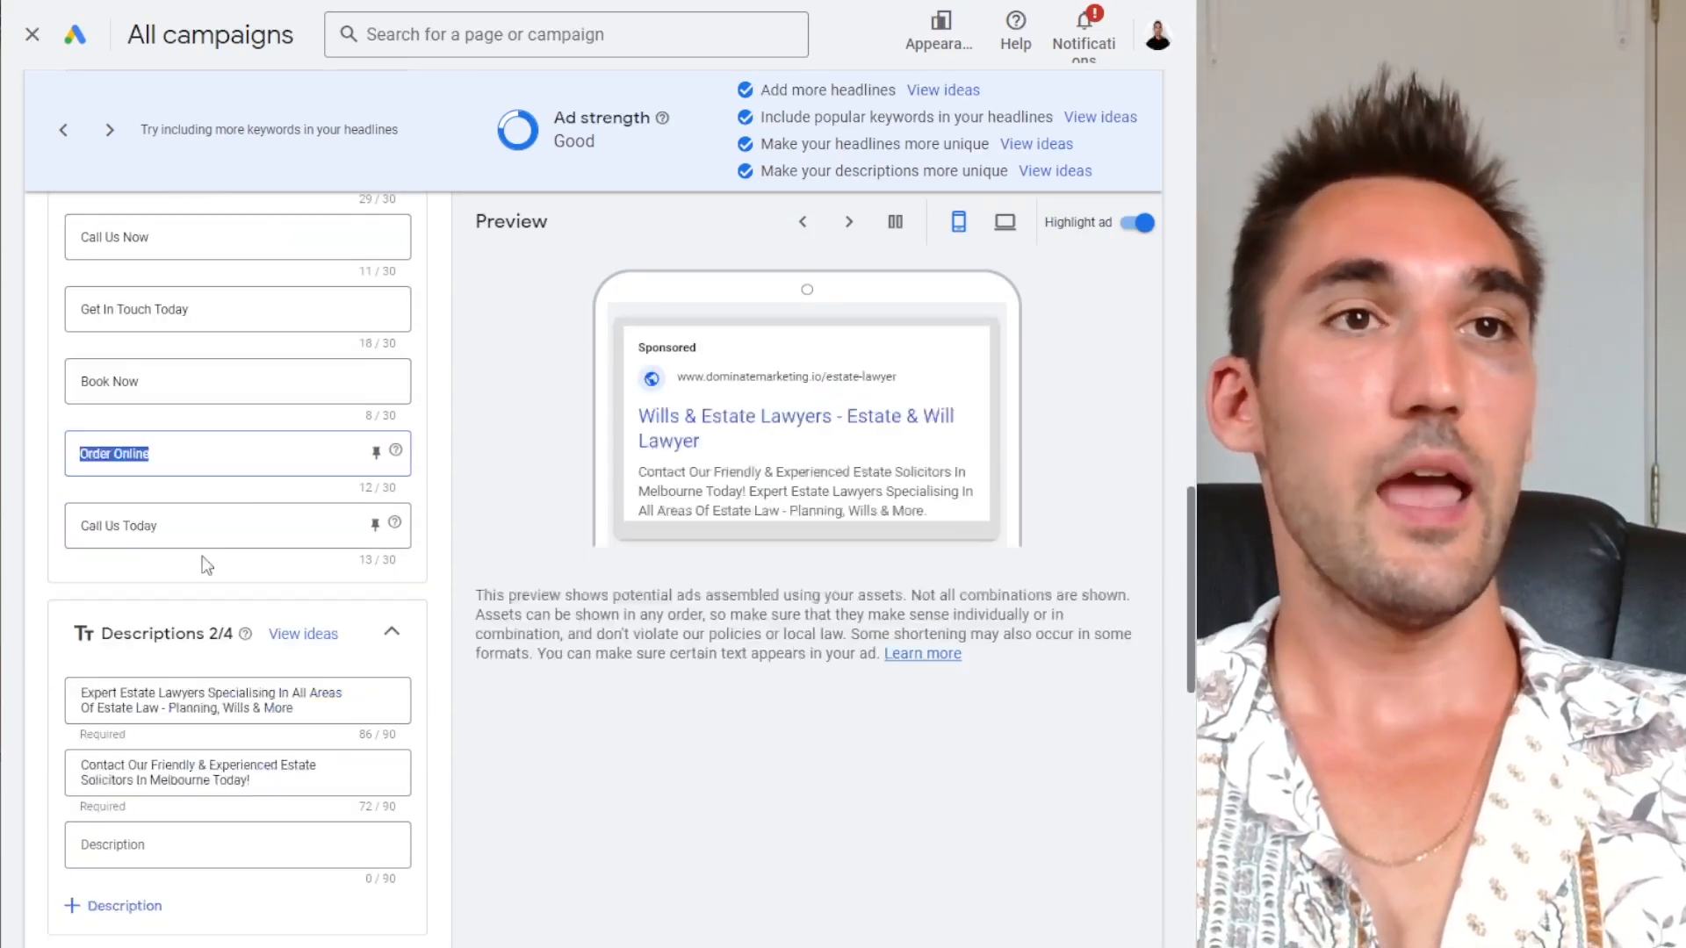
pyautogui.click(188, 545)
pyautogui.scroll(1, 279, 524)
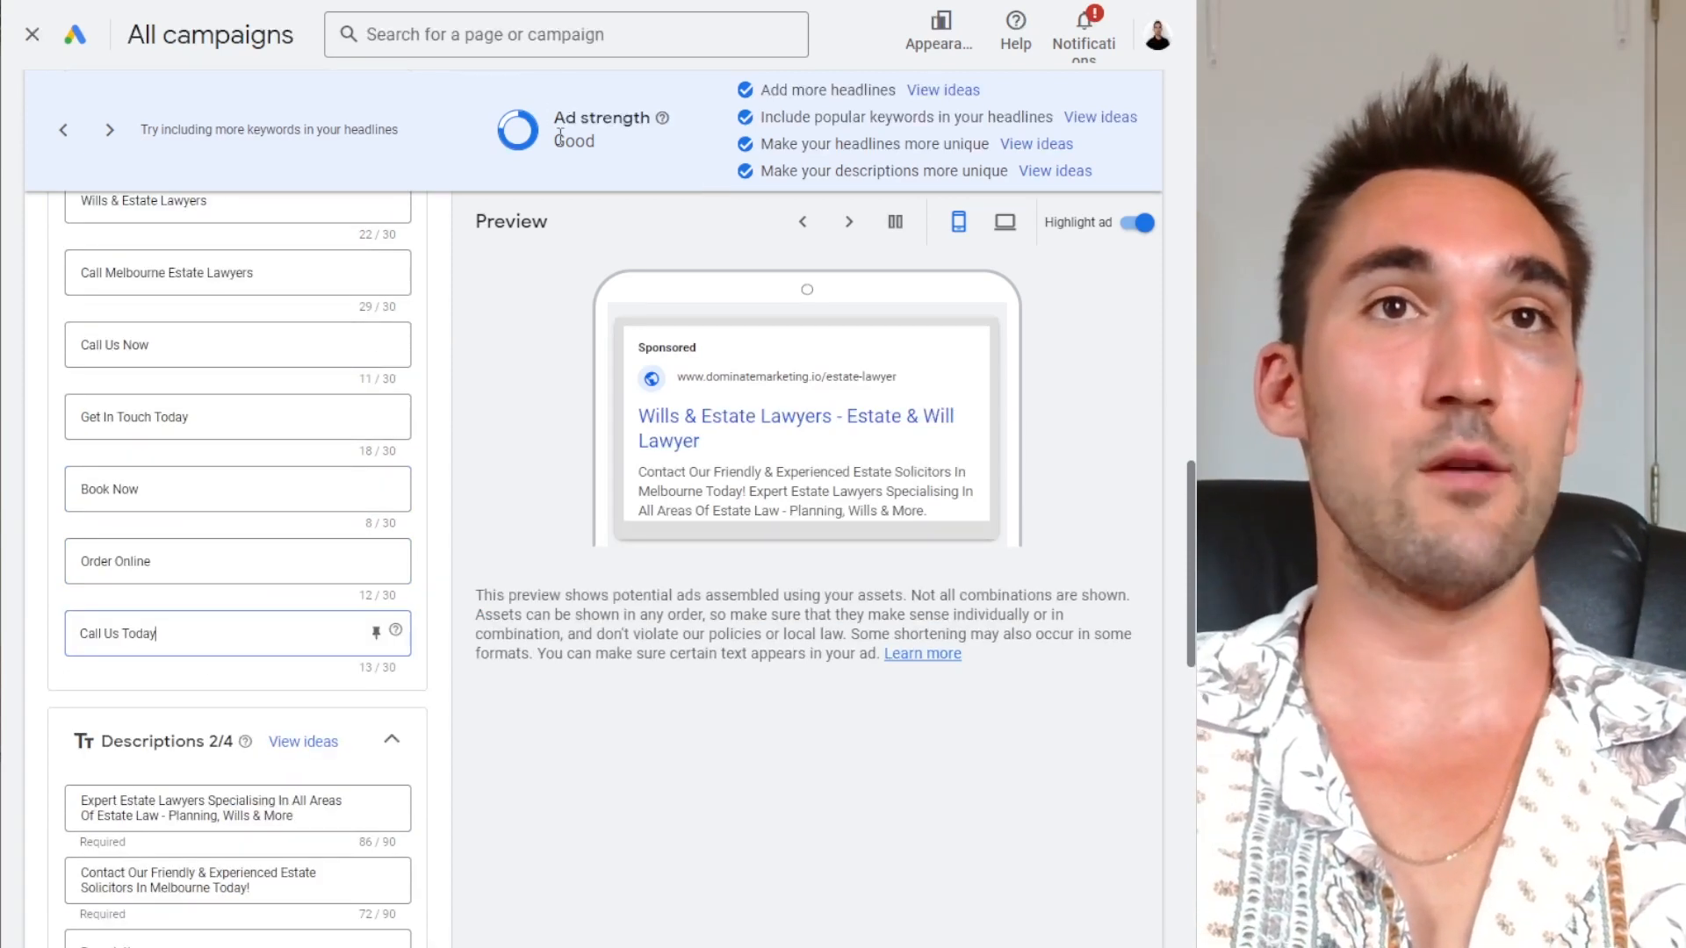
# Enter "We specialize in dominating Google with Ads & SEO and we GUARANTEE results" as the third description
pyautogui.scroll(-4, 588, 369)
pyautogui.click(272, 630)
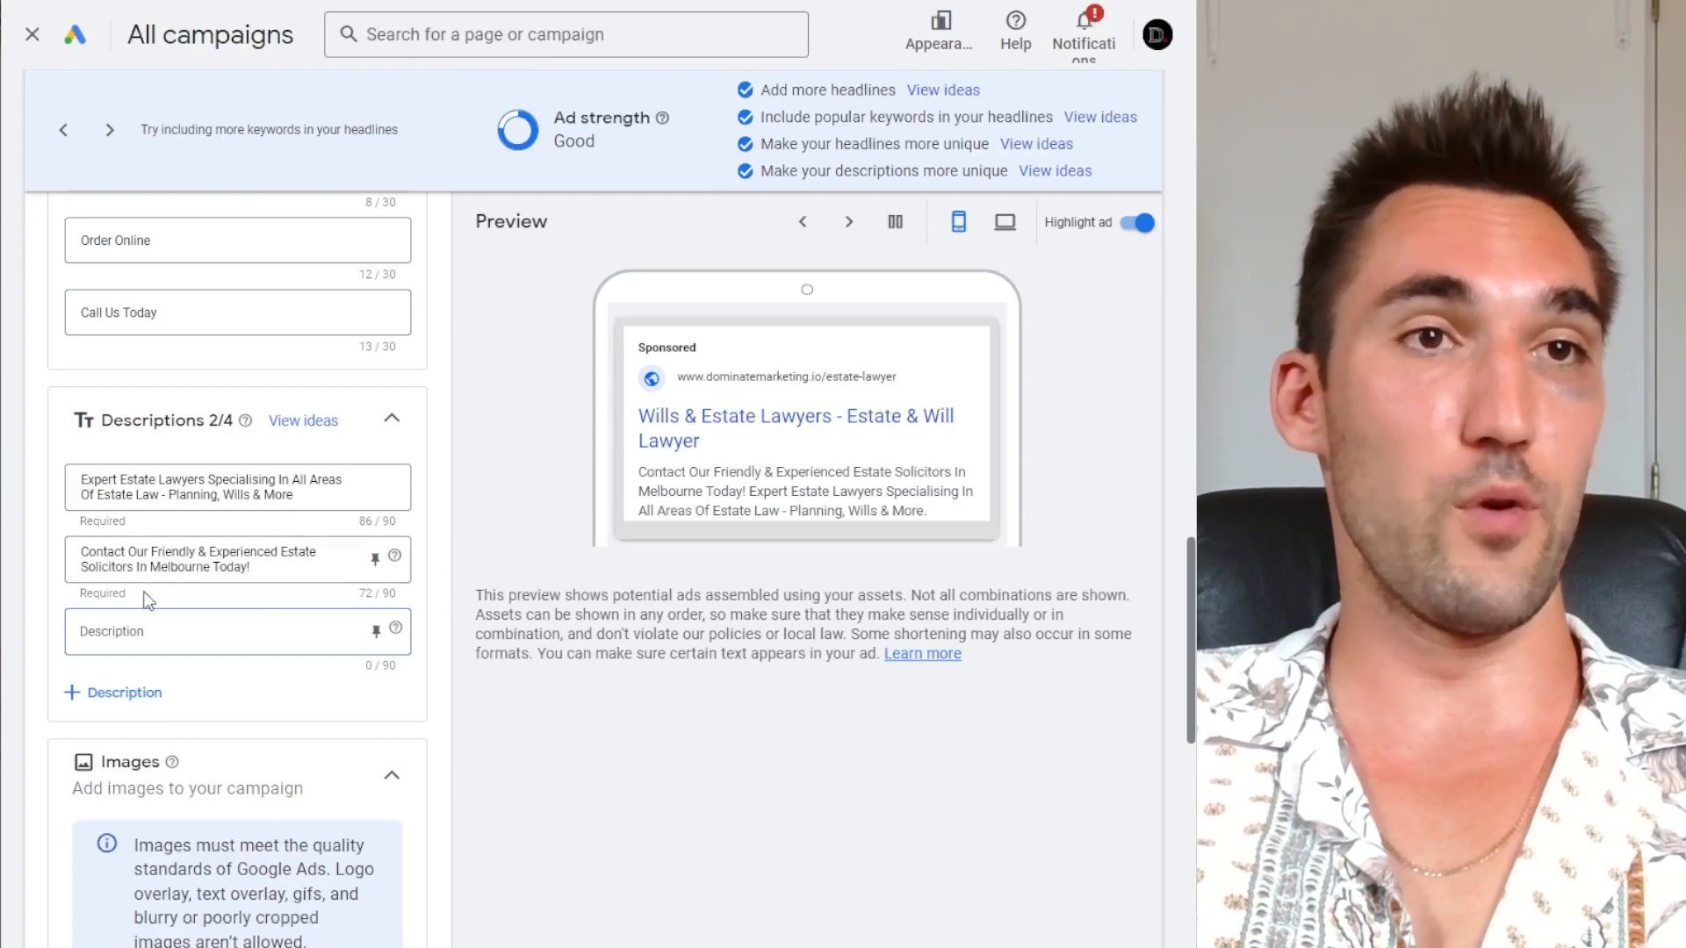
pyautogui.click(210, 730)
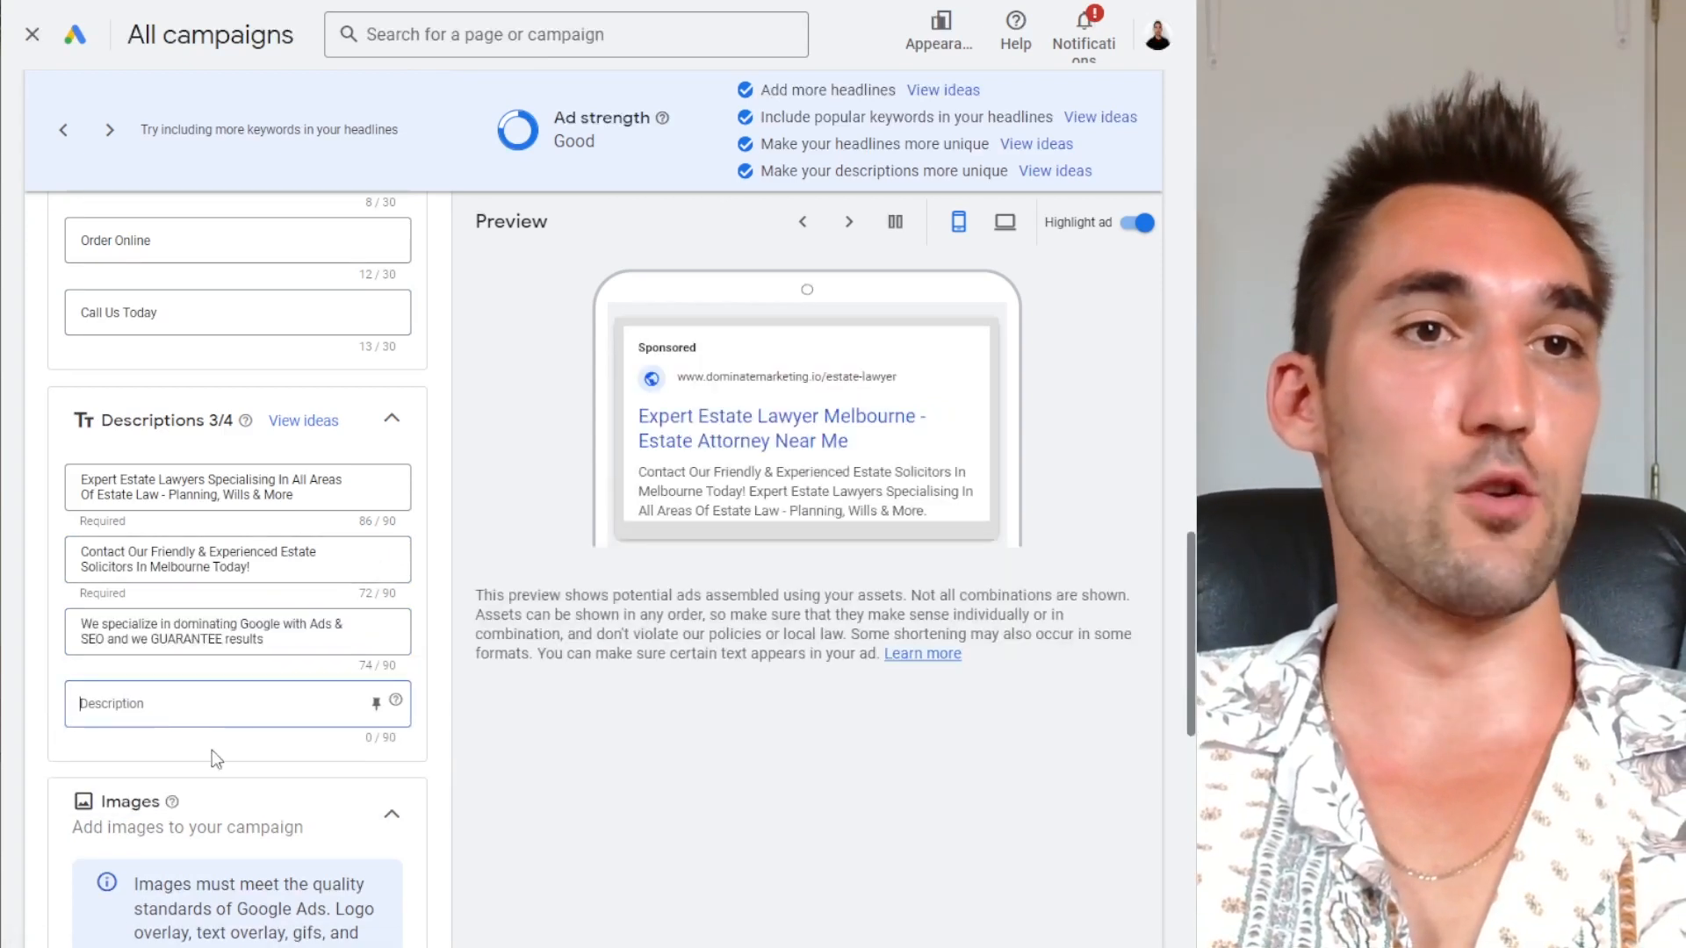
pyautogui.tripleClick(145, 642)
pyautogui.click(145, 642)
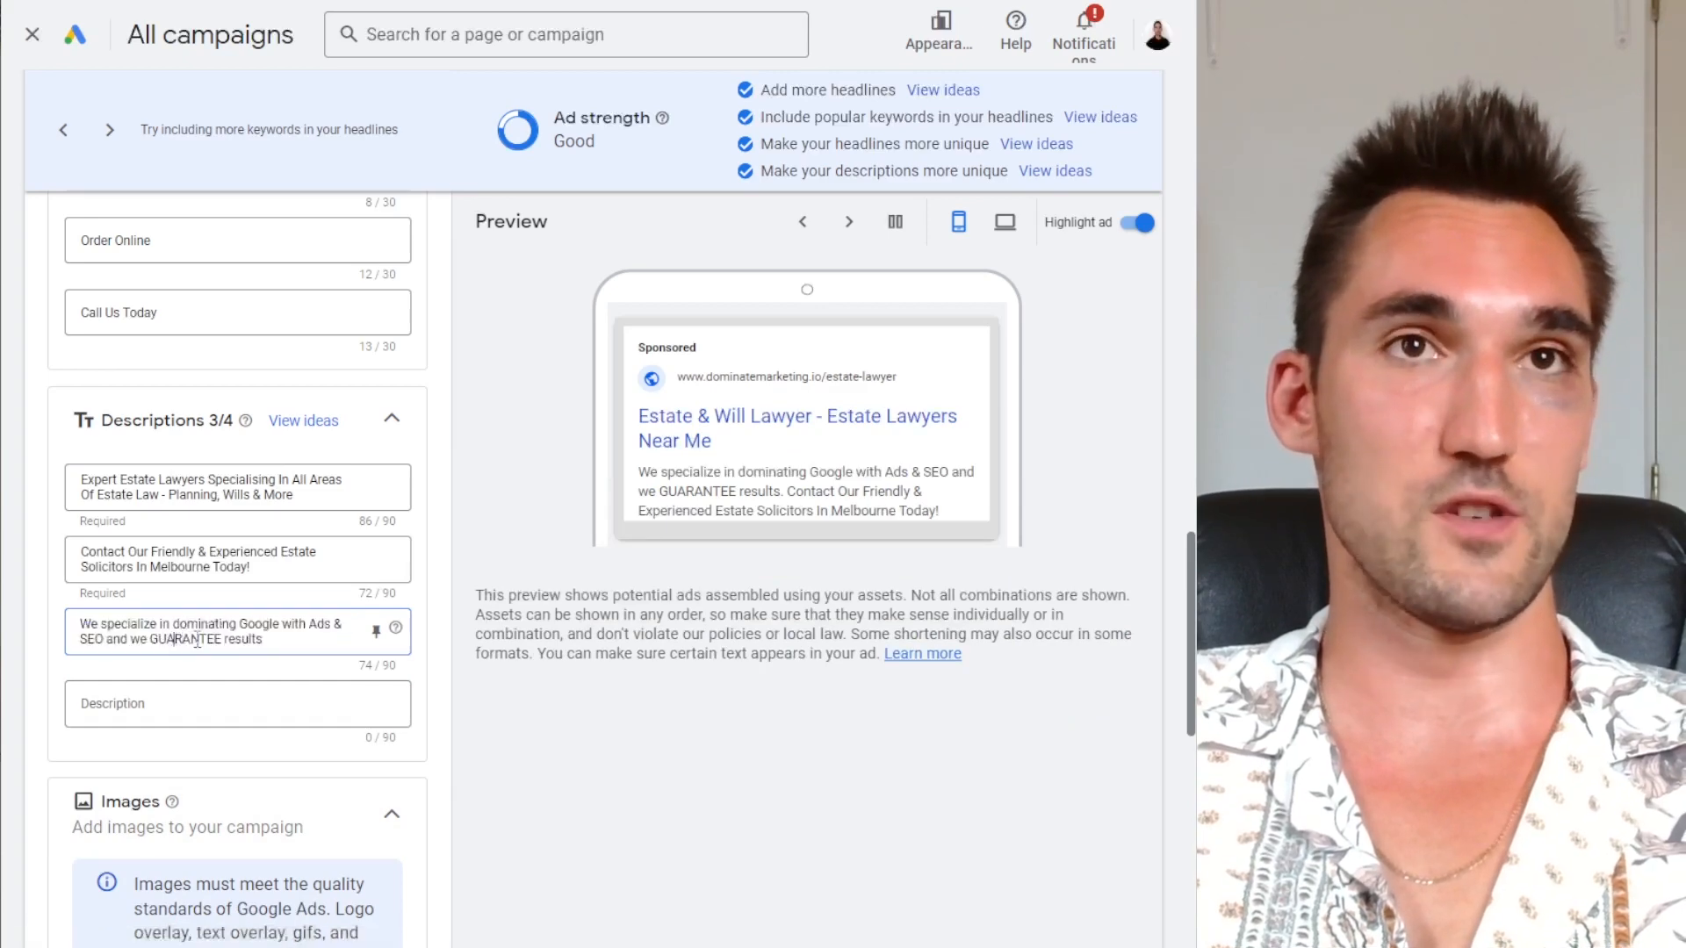
pyautogui.scroll(-1, 203, 615)
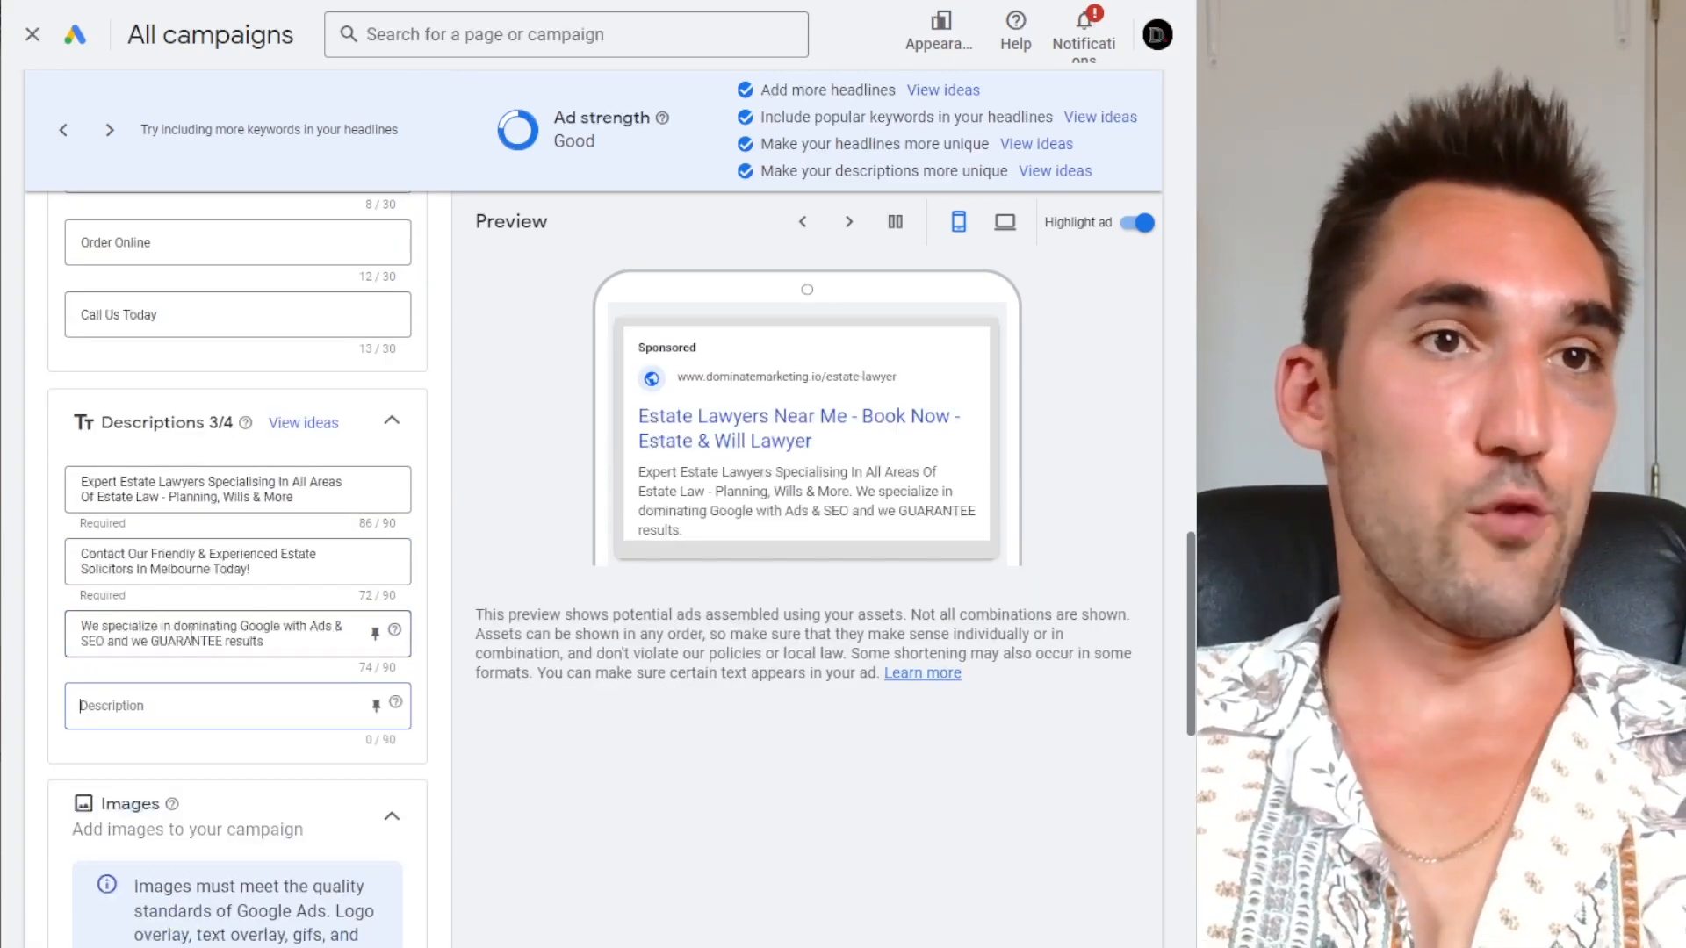
# Check the Ad strength rating with the unrelated third description in place
pyautogui.scroll(-3, 401, 441)
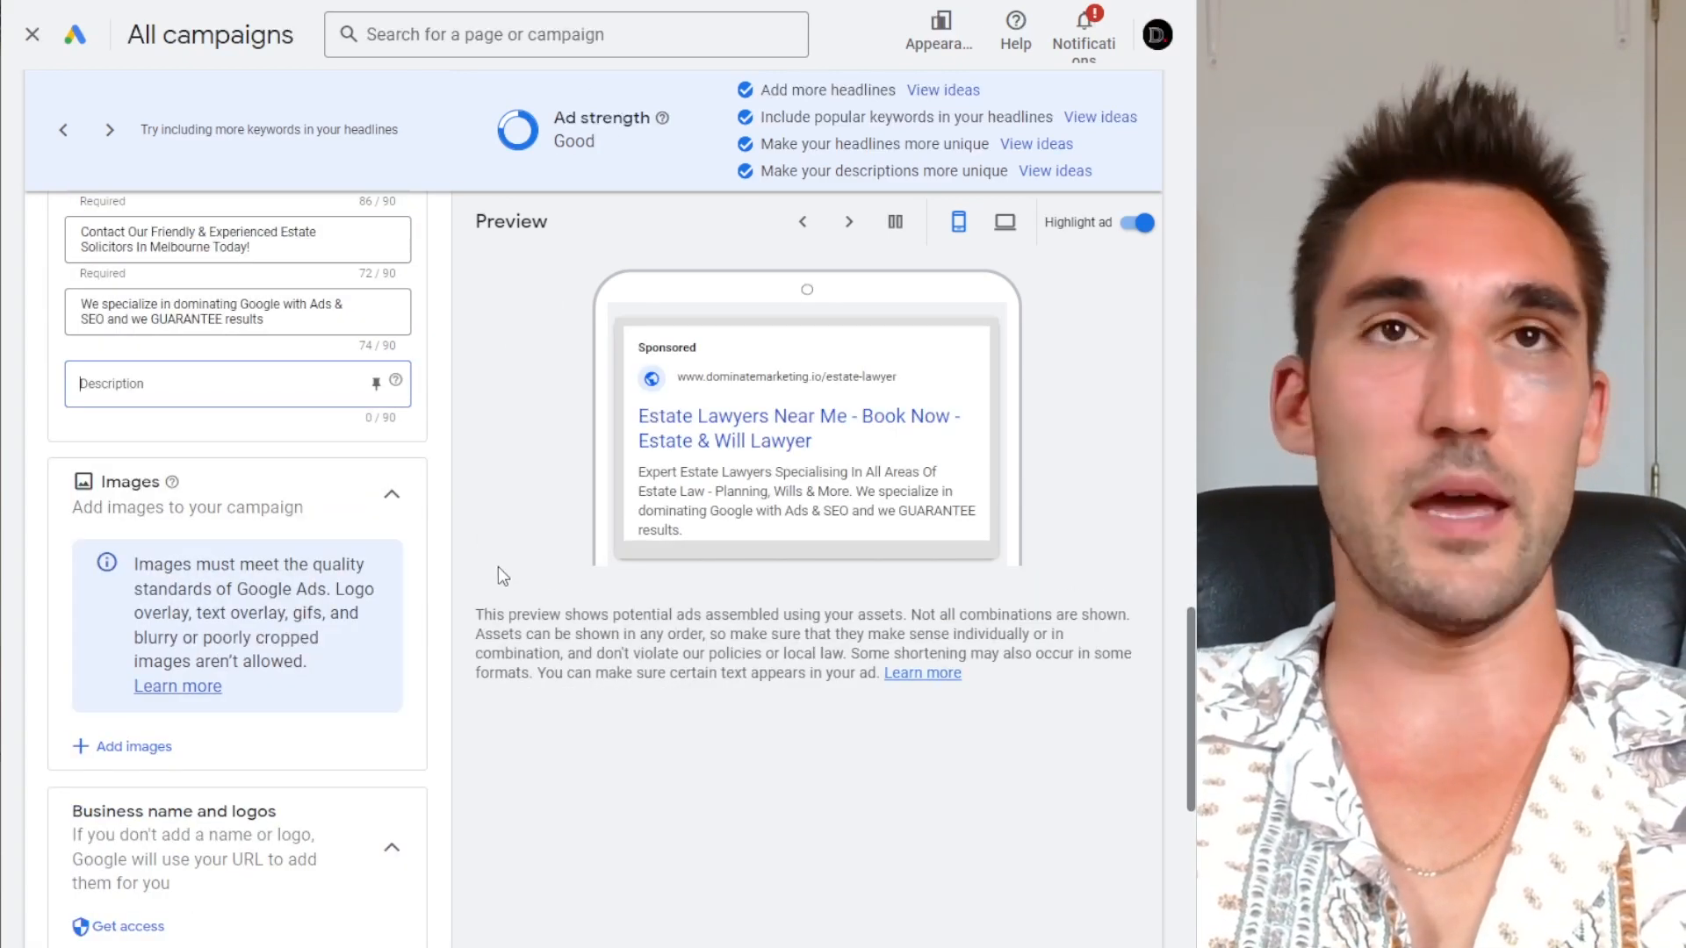
pyautogui.moveTo(557, 137); pyautogui.dragTo(627, 139)
pyautogui.click(627, 140)
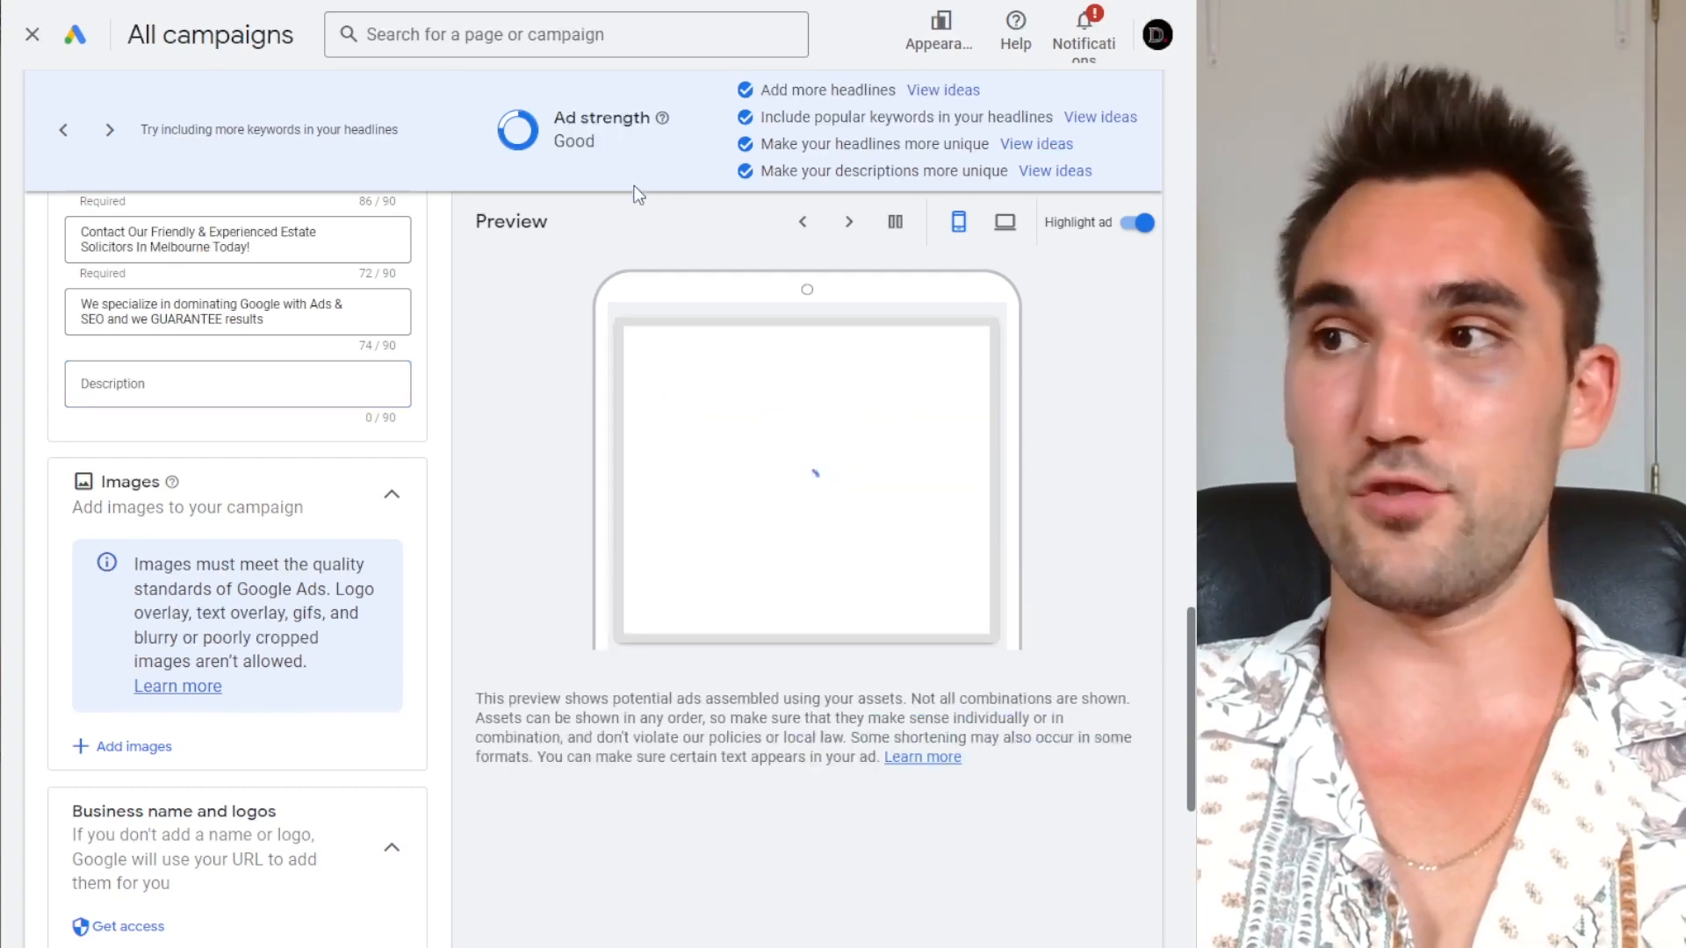
# Look over the ad's image, business name and sitelink sections, and the full headline list with its suggested keywords
pyautogui.scroll(-5, 228, 615)
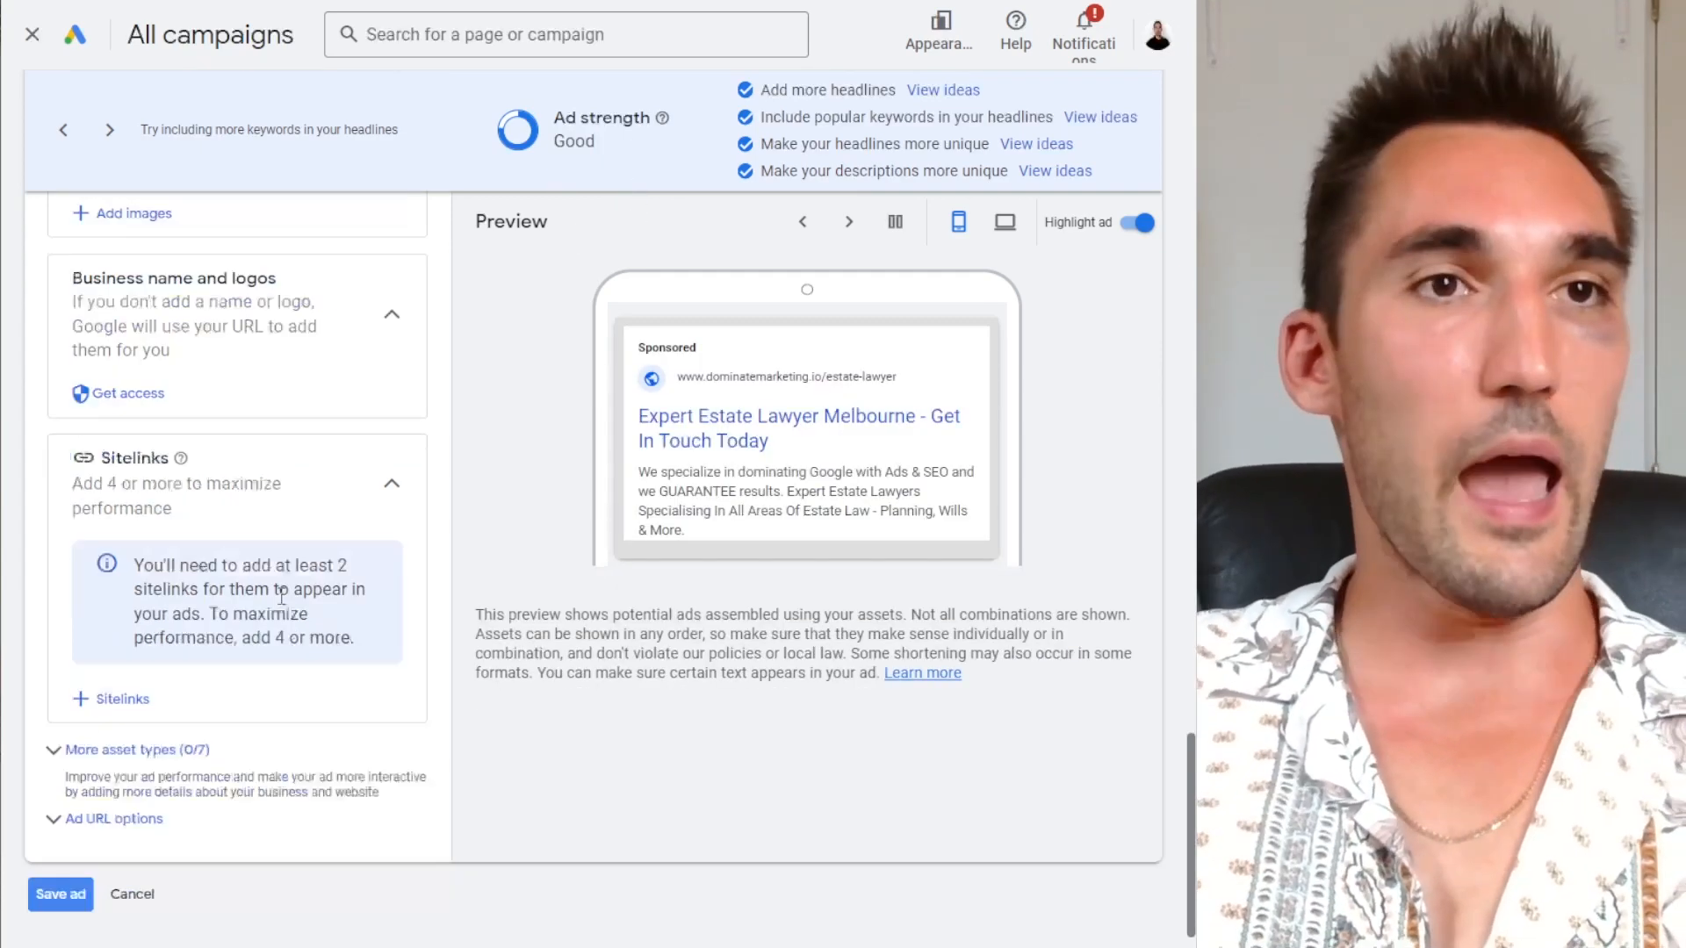
pyautogui.scroll(15, 228, 688)
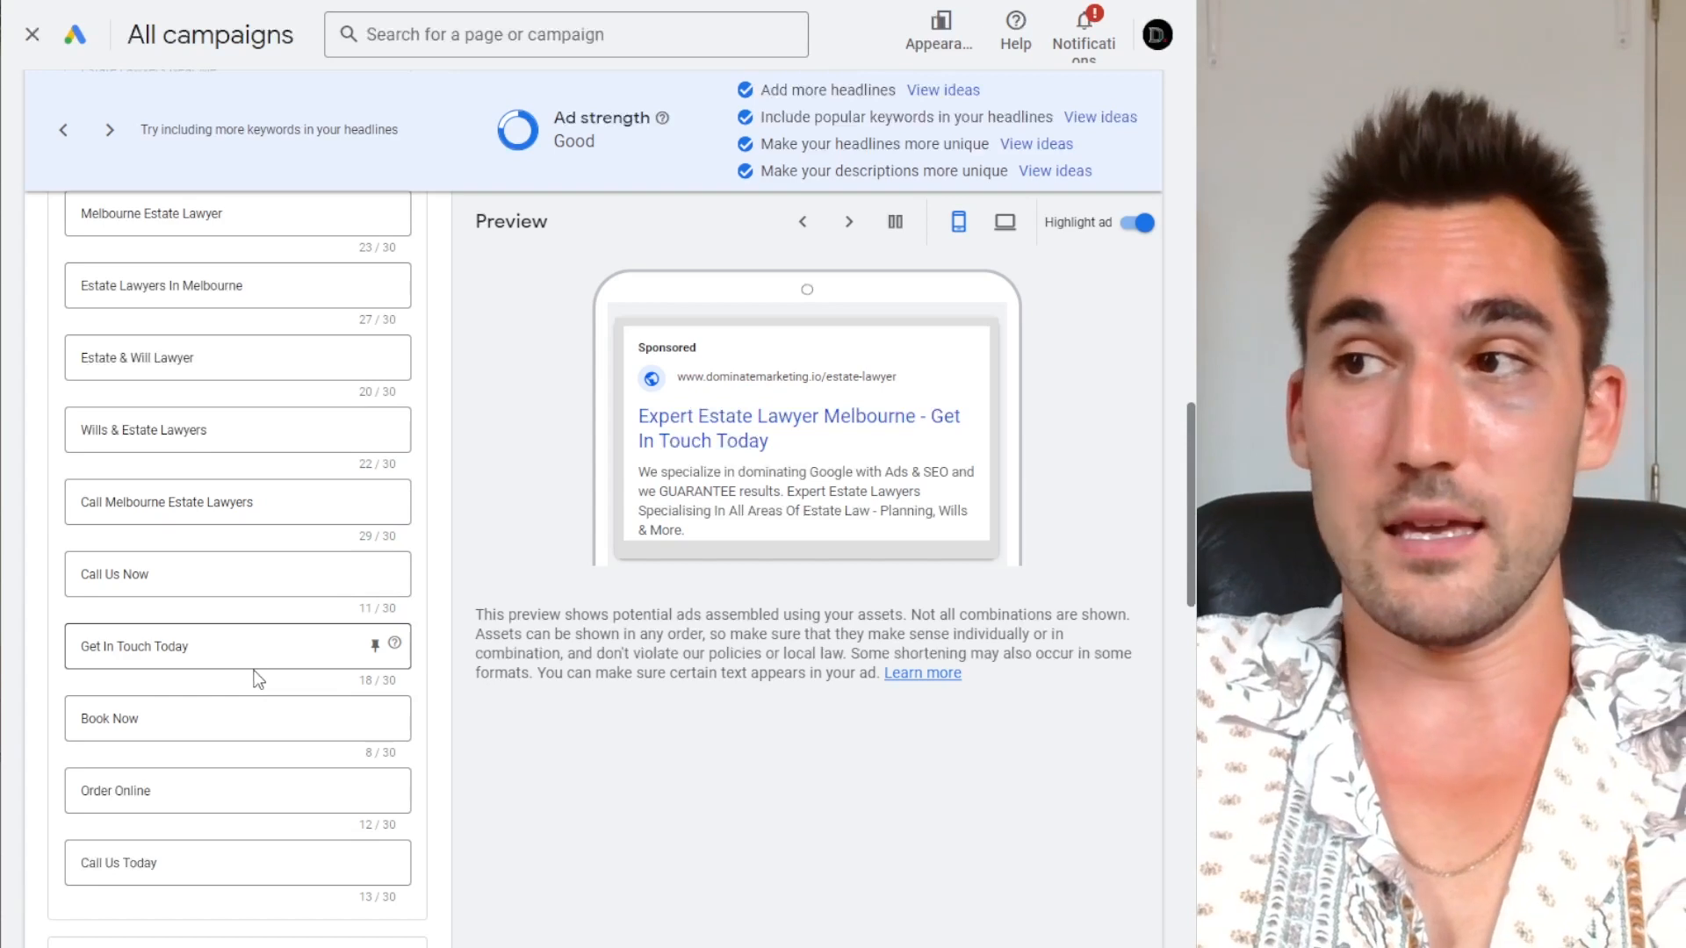
pyautogui.scroll(4, 259, 670)
pyautogui.scroll(3, 271, 685)
pyautogui.scroll(-3, 272, 711)
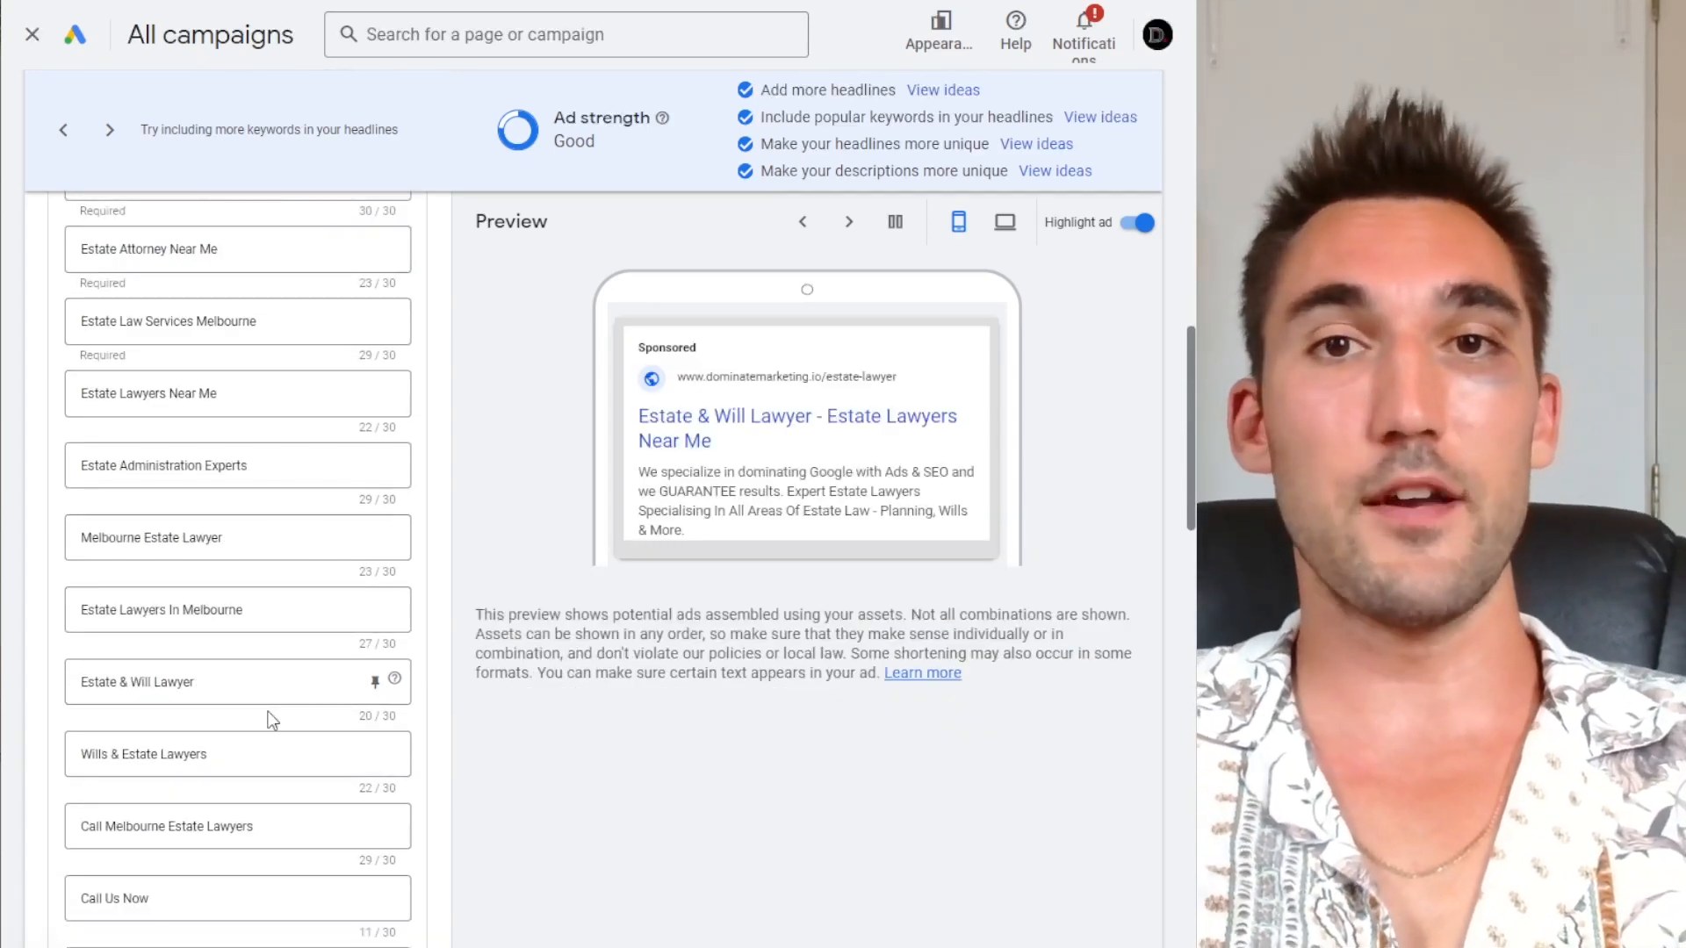
pyautogui.scroll(6, 264, 702)
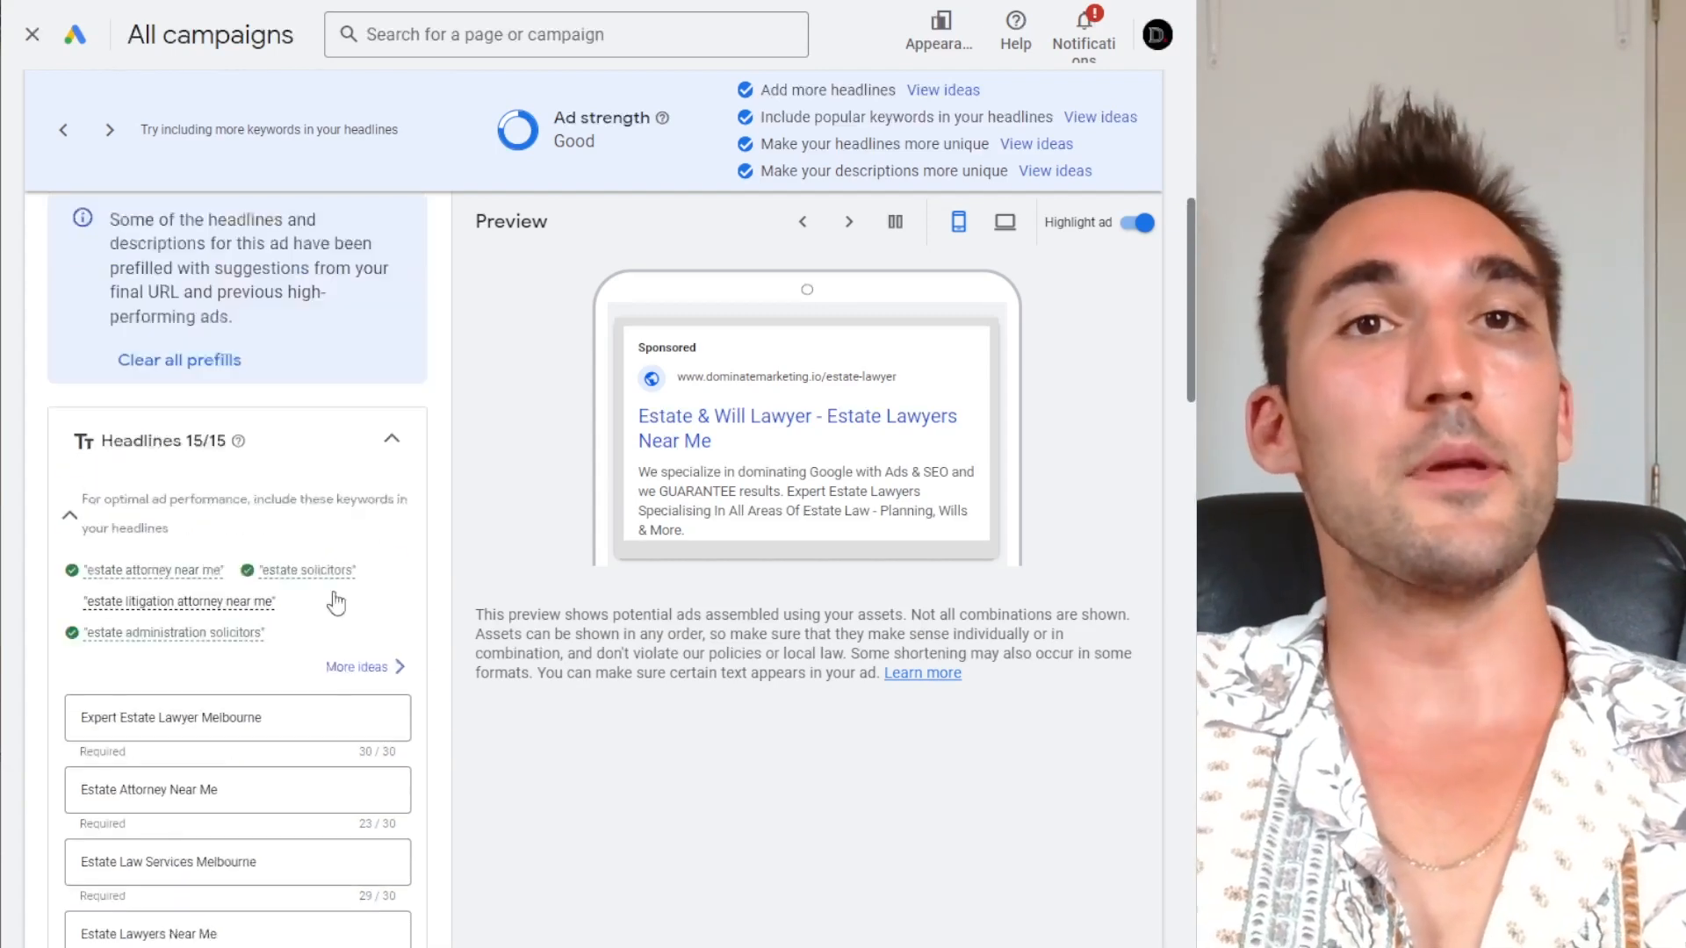
pyautogui.scroll(-4, 316, 632)
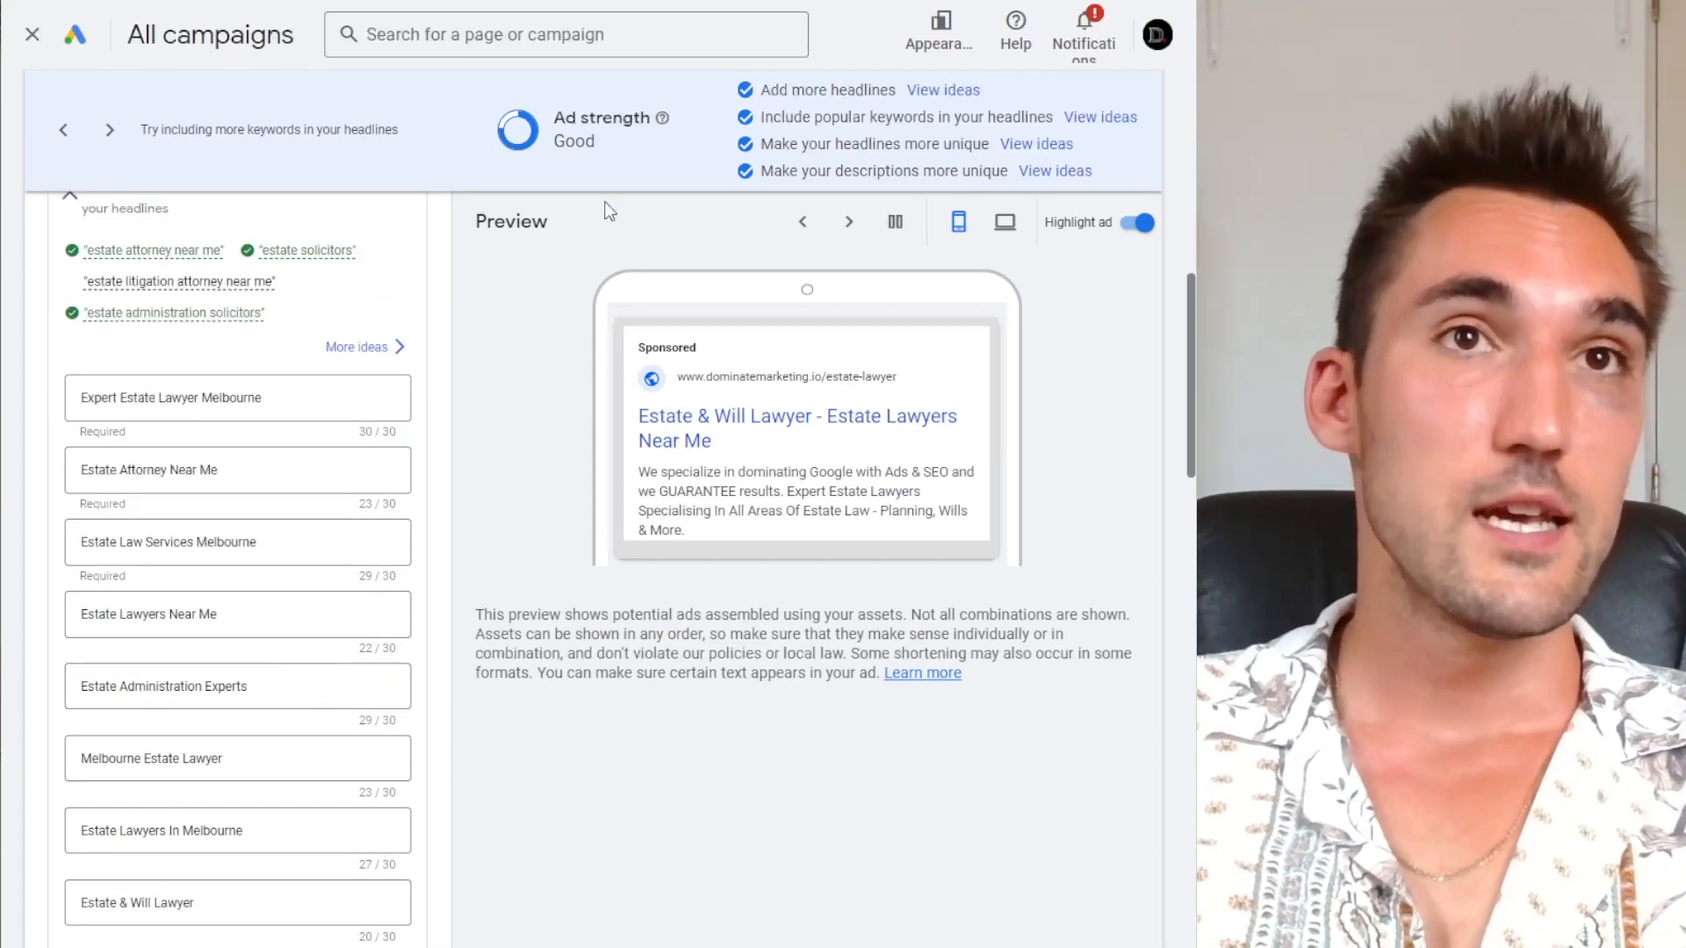
# Examine the Ad strength rating against the Wills & Estate Lawyers and Call Melbourne Estate Lawyers headlines
pyautogui.tripleClick(614, 139)
pyautogui.scroll(-7, 307, 580)
pyautogui.scroll(4, 342, 696)
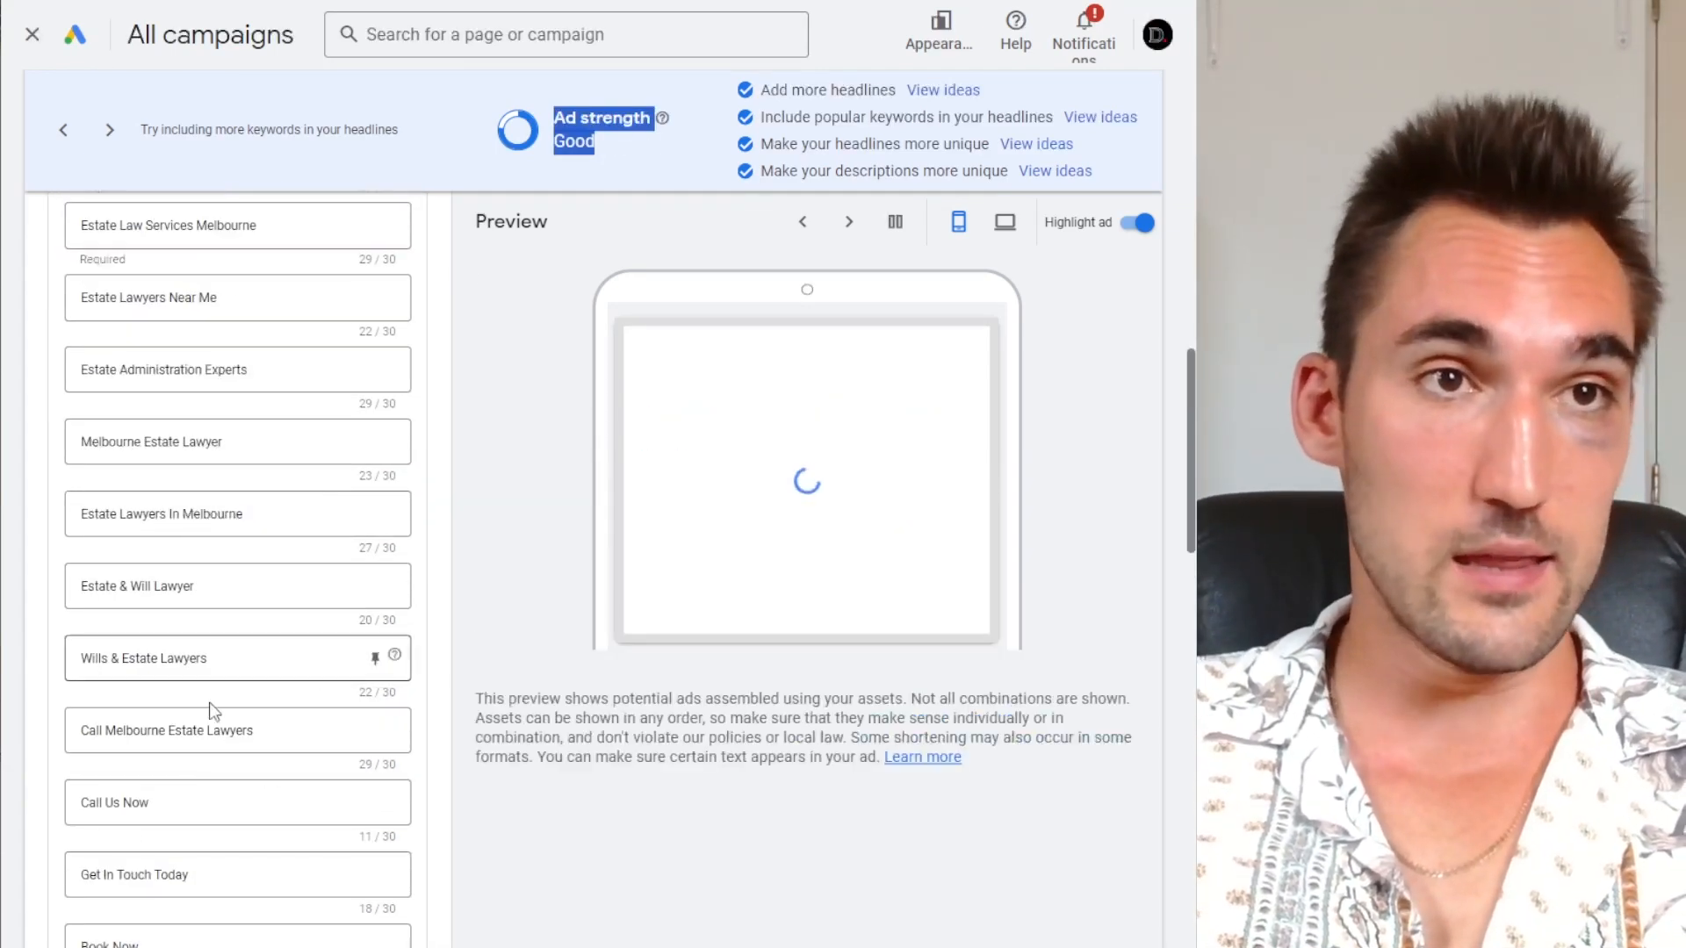
pyautogui.scroll(-1, 224, 579)
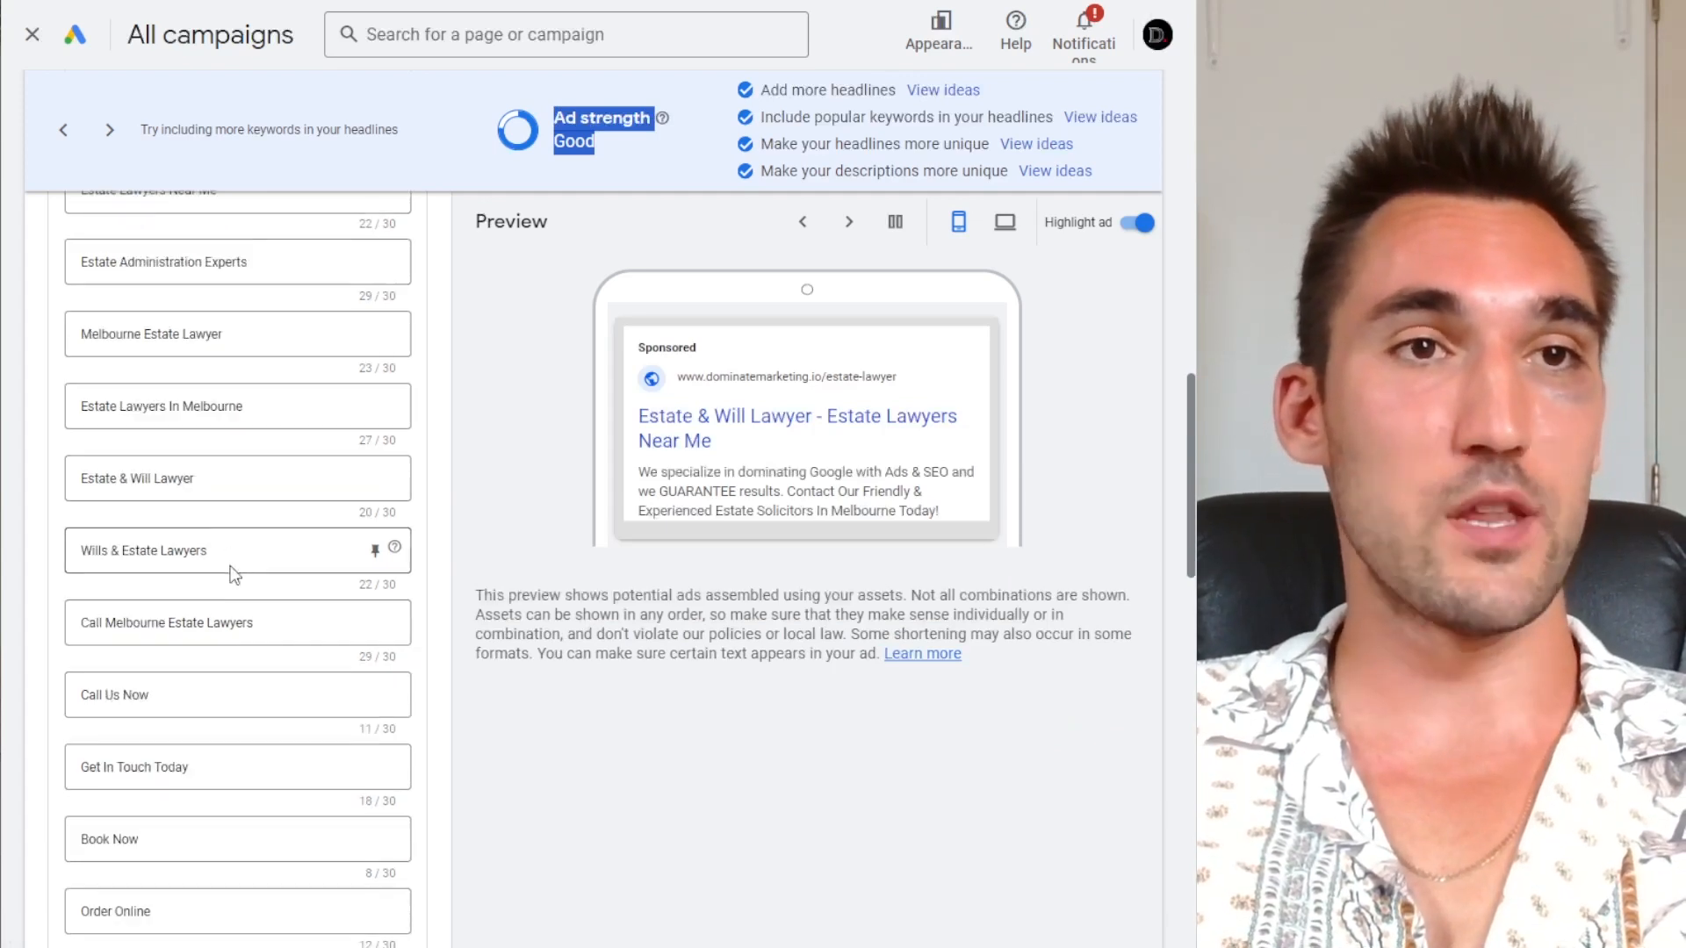
pyautogui.click(209, 491)
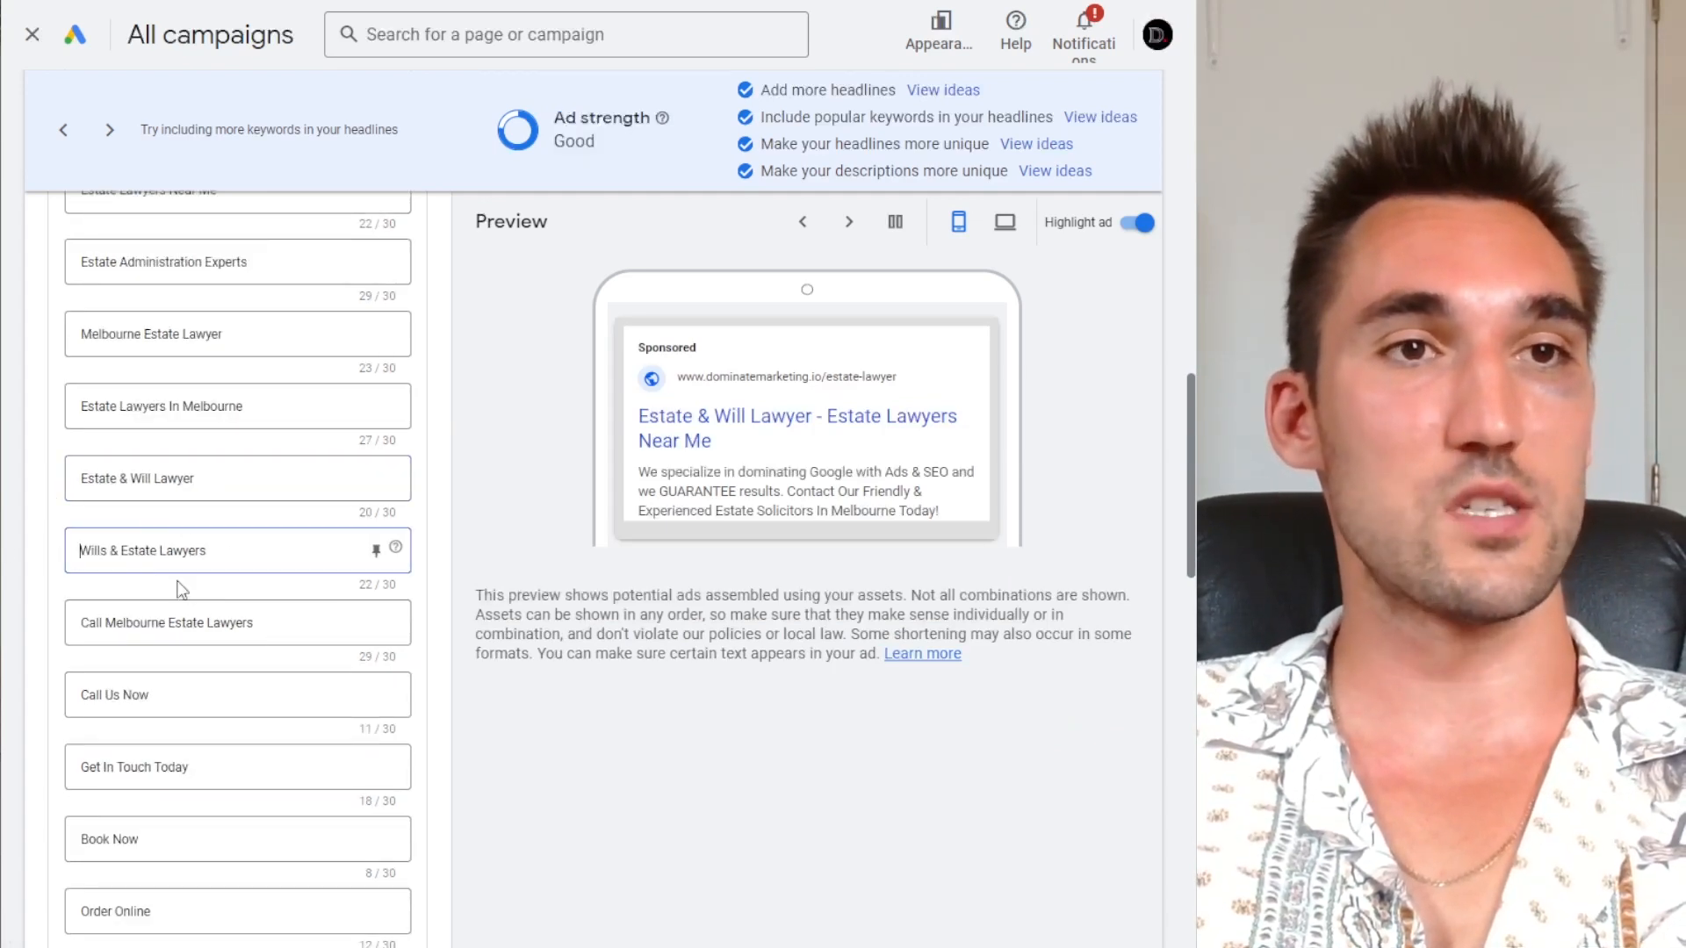
pyautogui.tripleClick(104, 618)
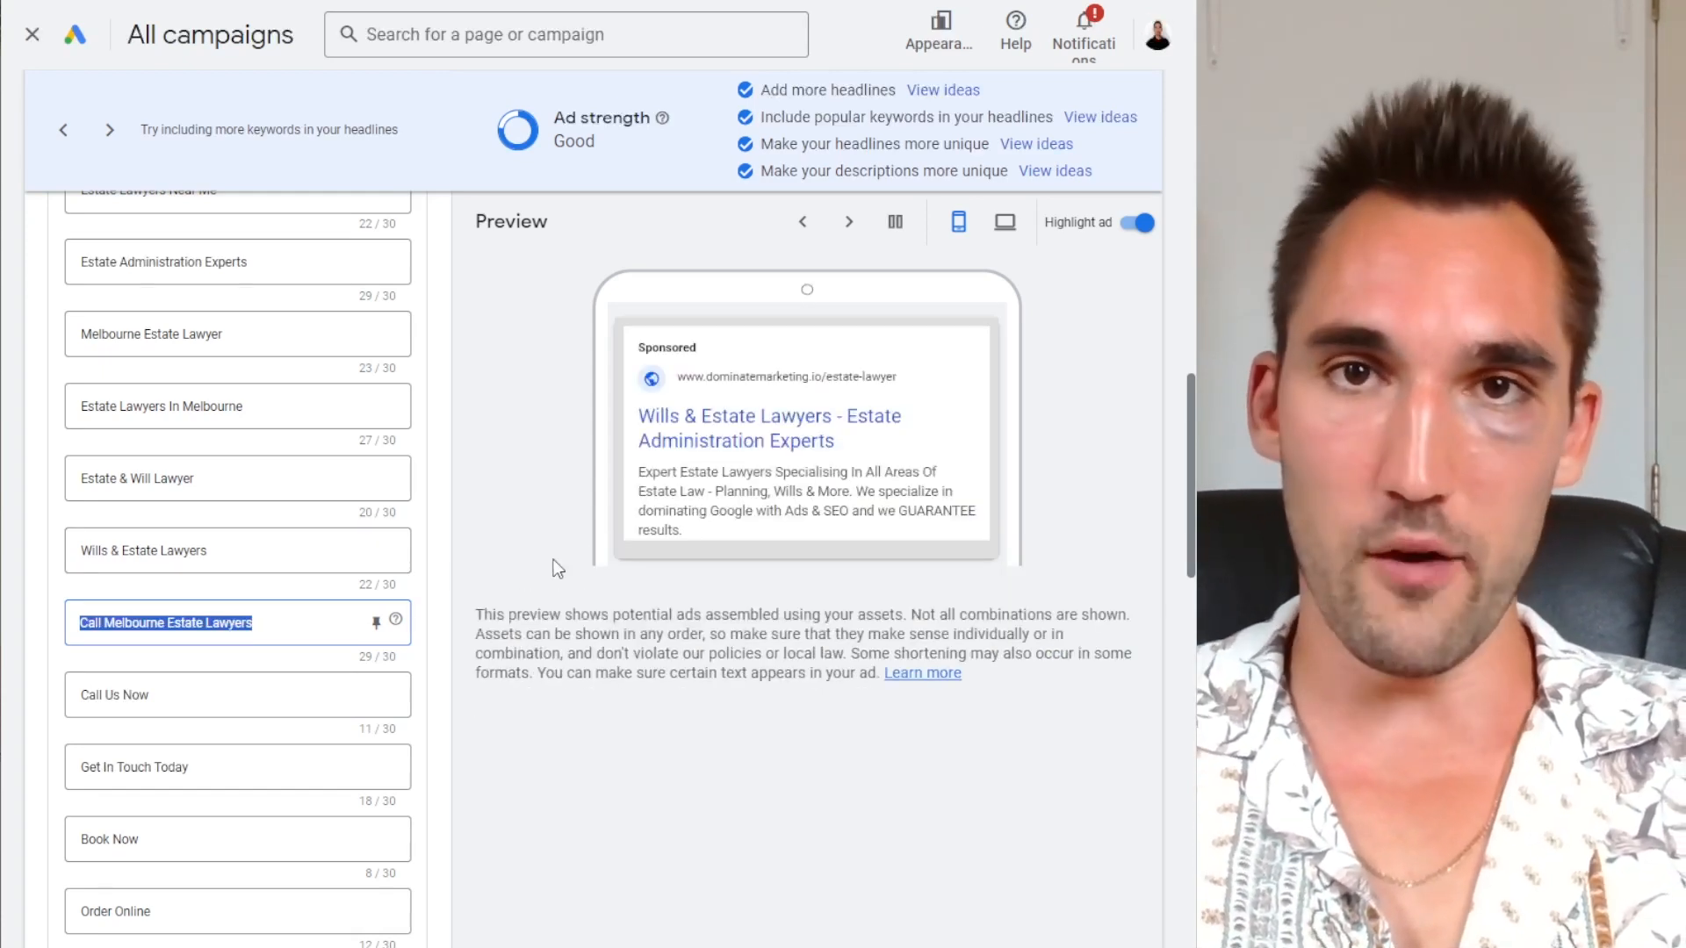
pyautogui.scroll(3, 323, 530)
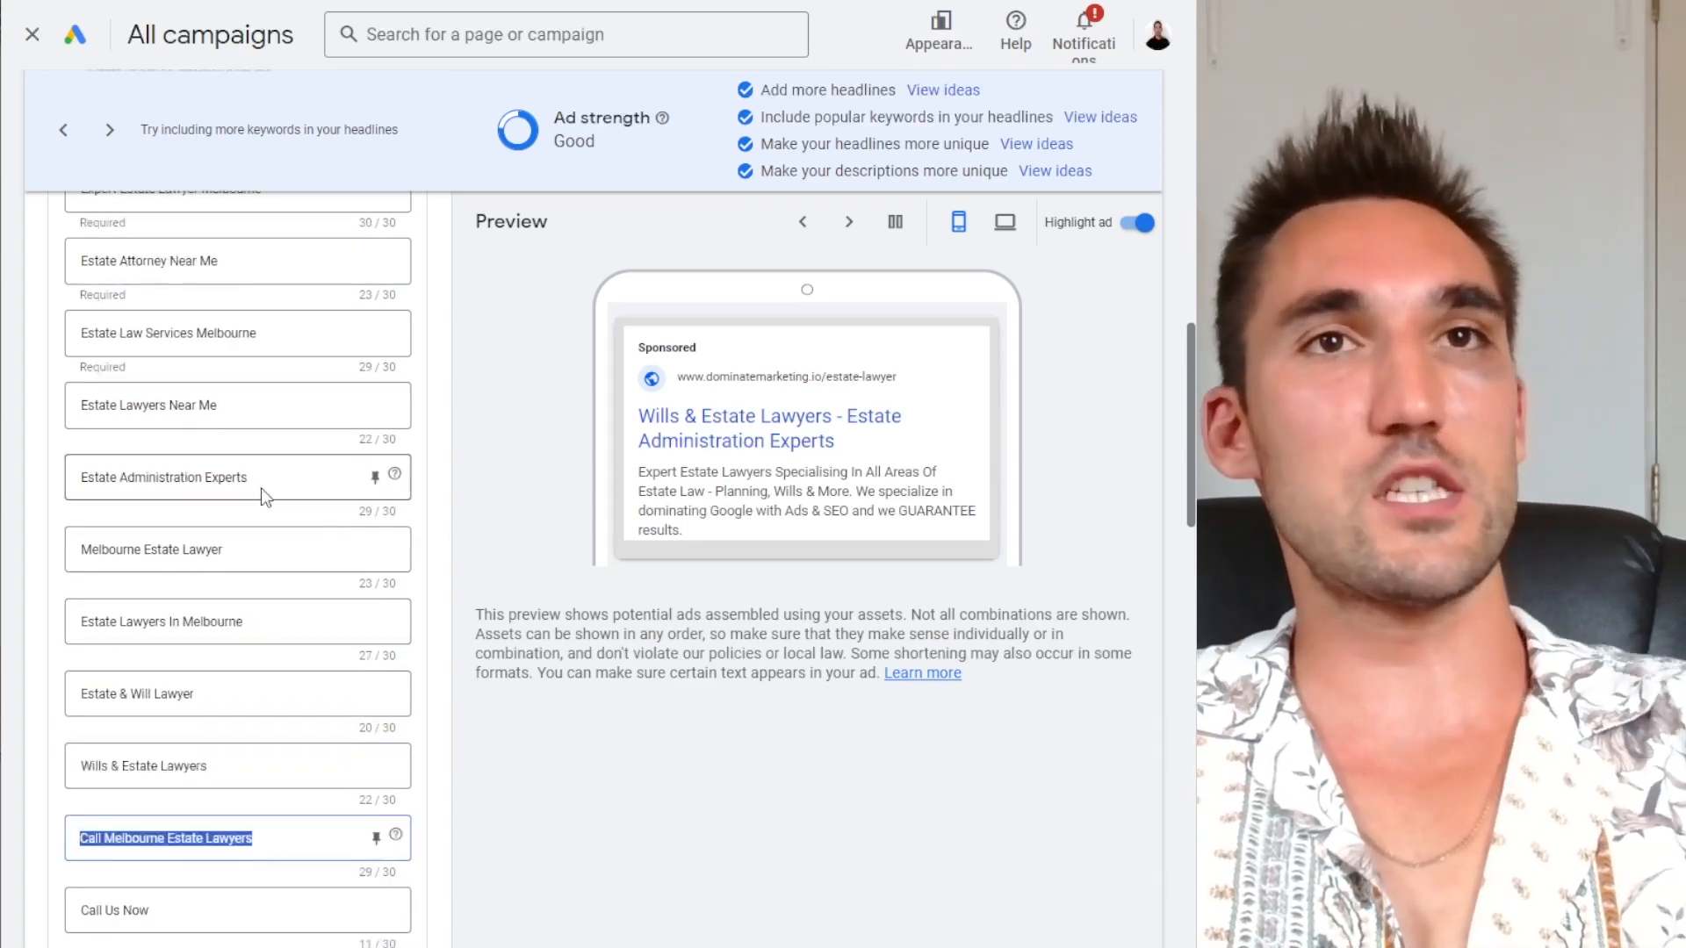
pyautogui.moveTo(652, 119); pyautogui.dragTo(586, 114)
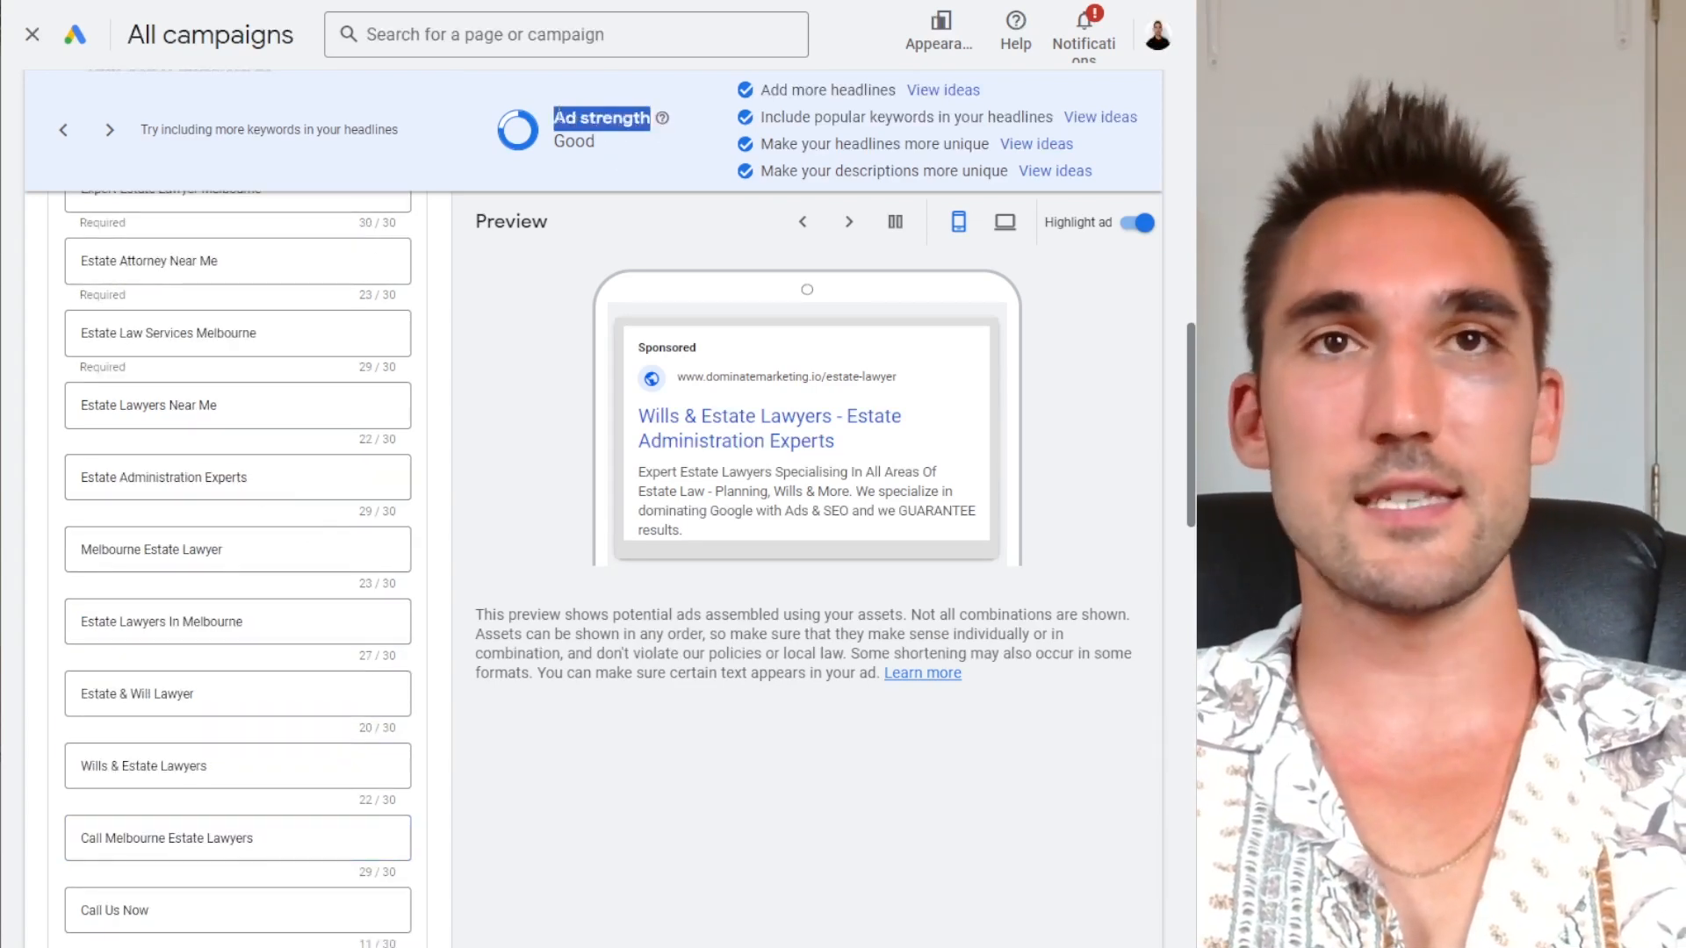
pyautogui.click(596, 136)
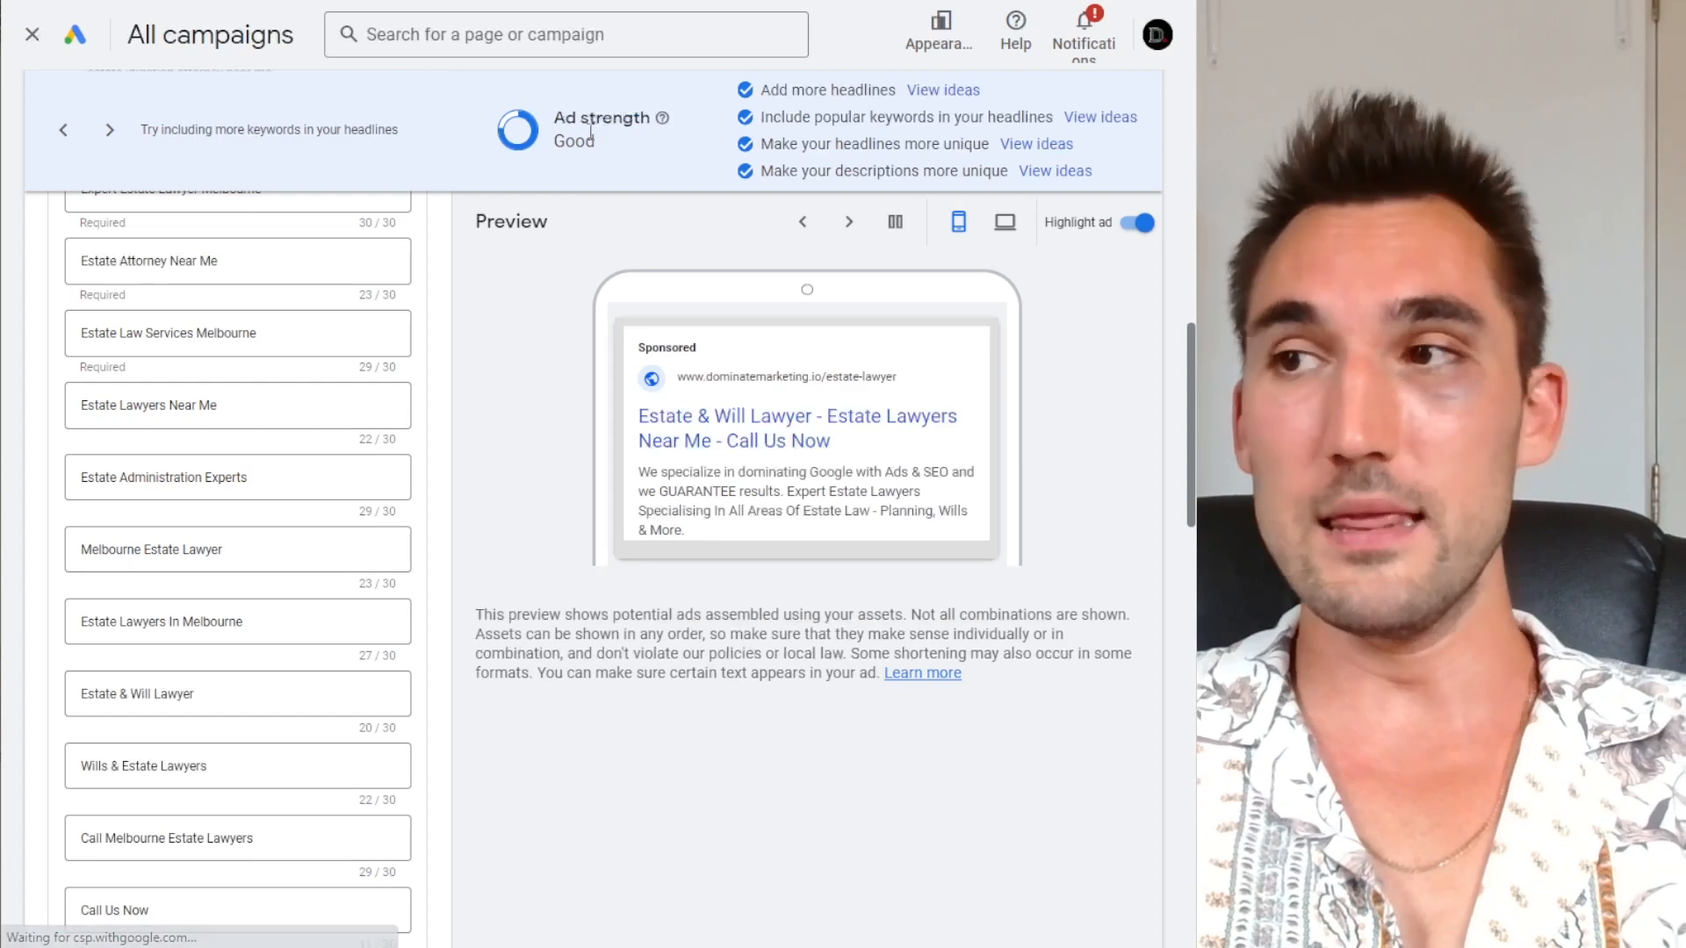
pyautogui.moveTo(553, 118); pyautogui.dragTo(651, 115)
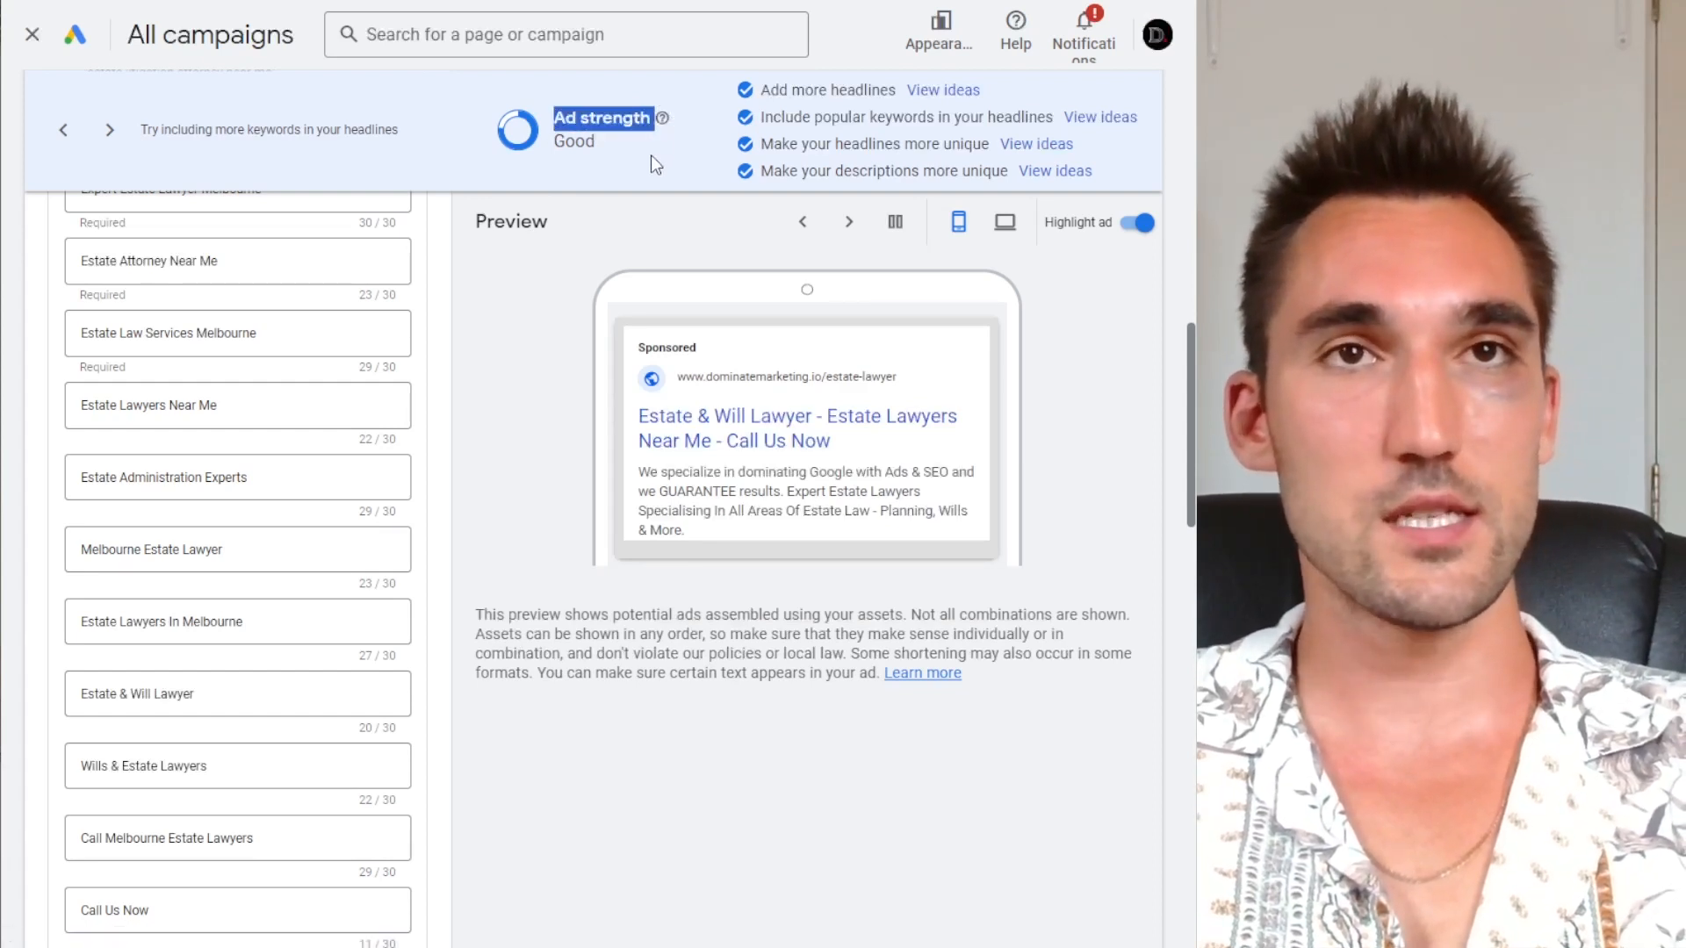
pyautogui.click(645, 154)
# Review the whole set of headlines from the suggested keywords to the call-to-action lines, alongside the ad preview
pyautogui.scroll(5, 304, 408)
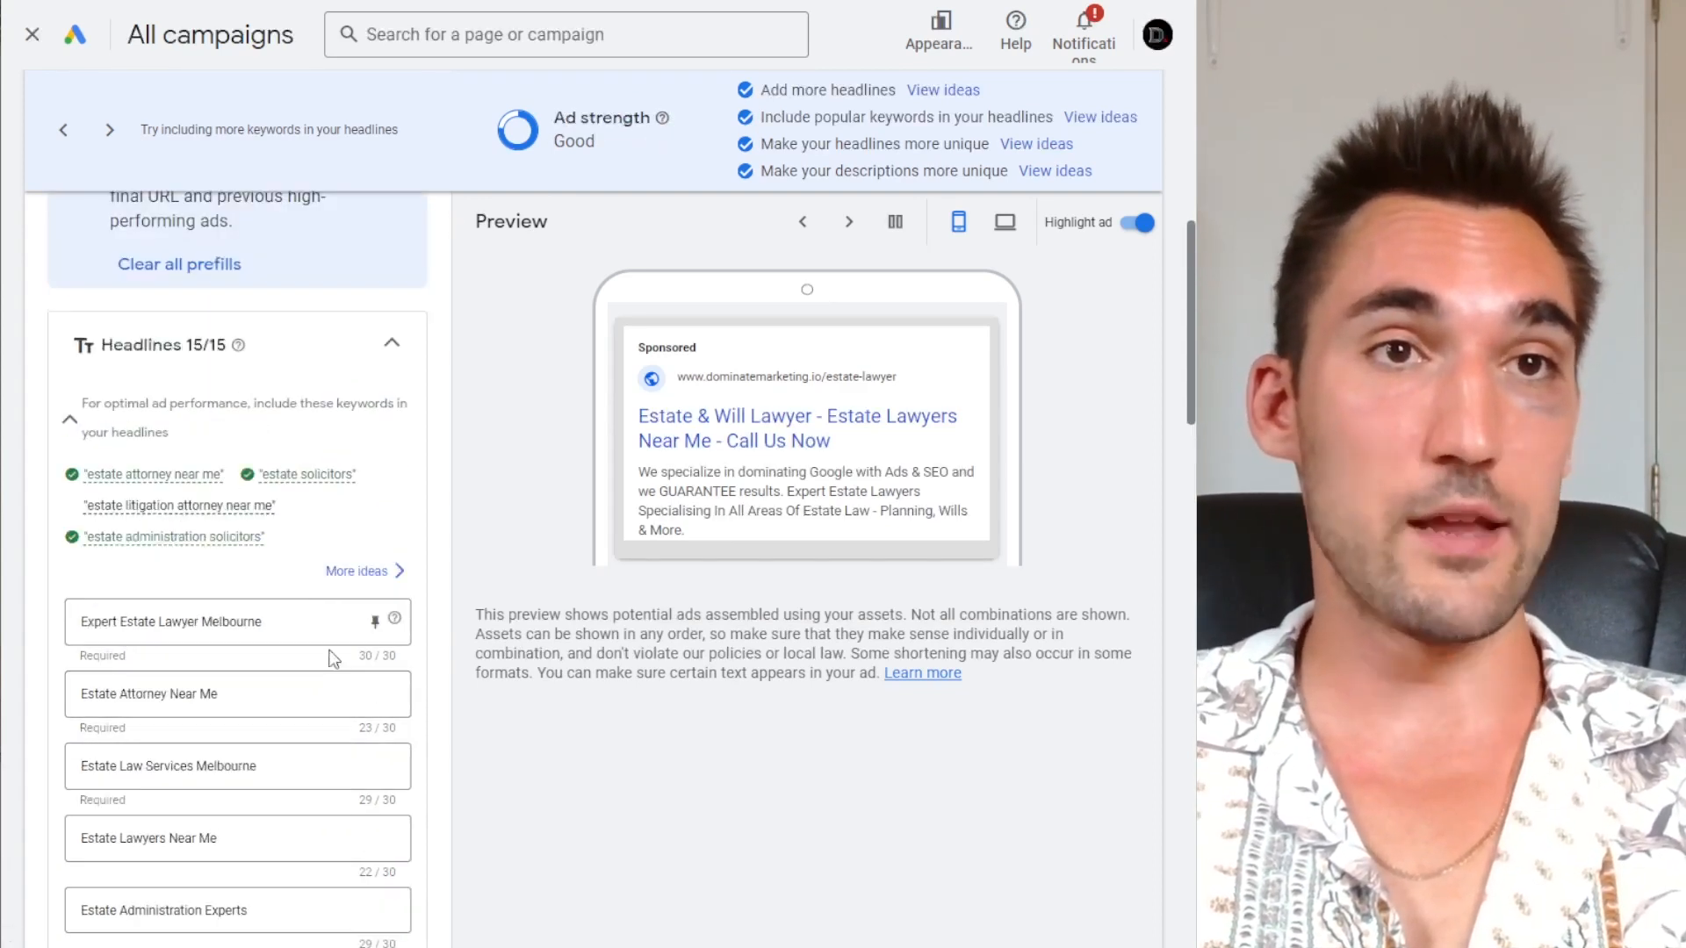
pyautogui.scroll(-3, 332, 620)
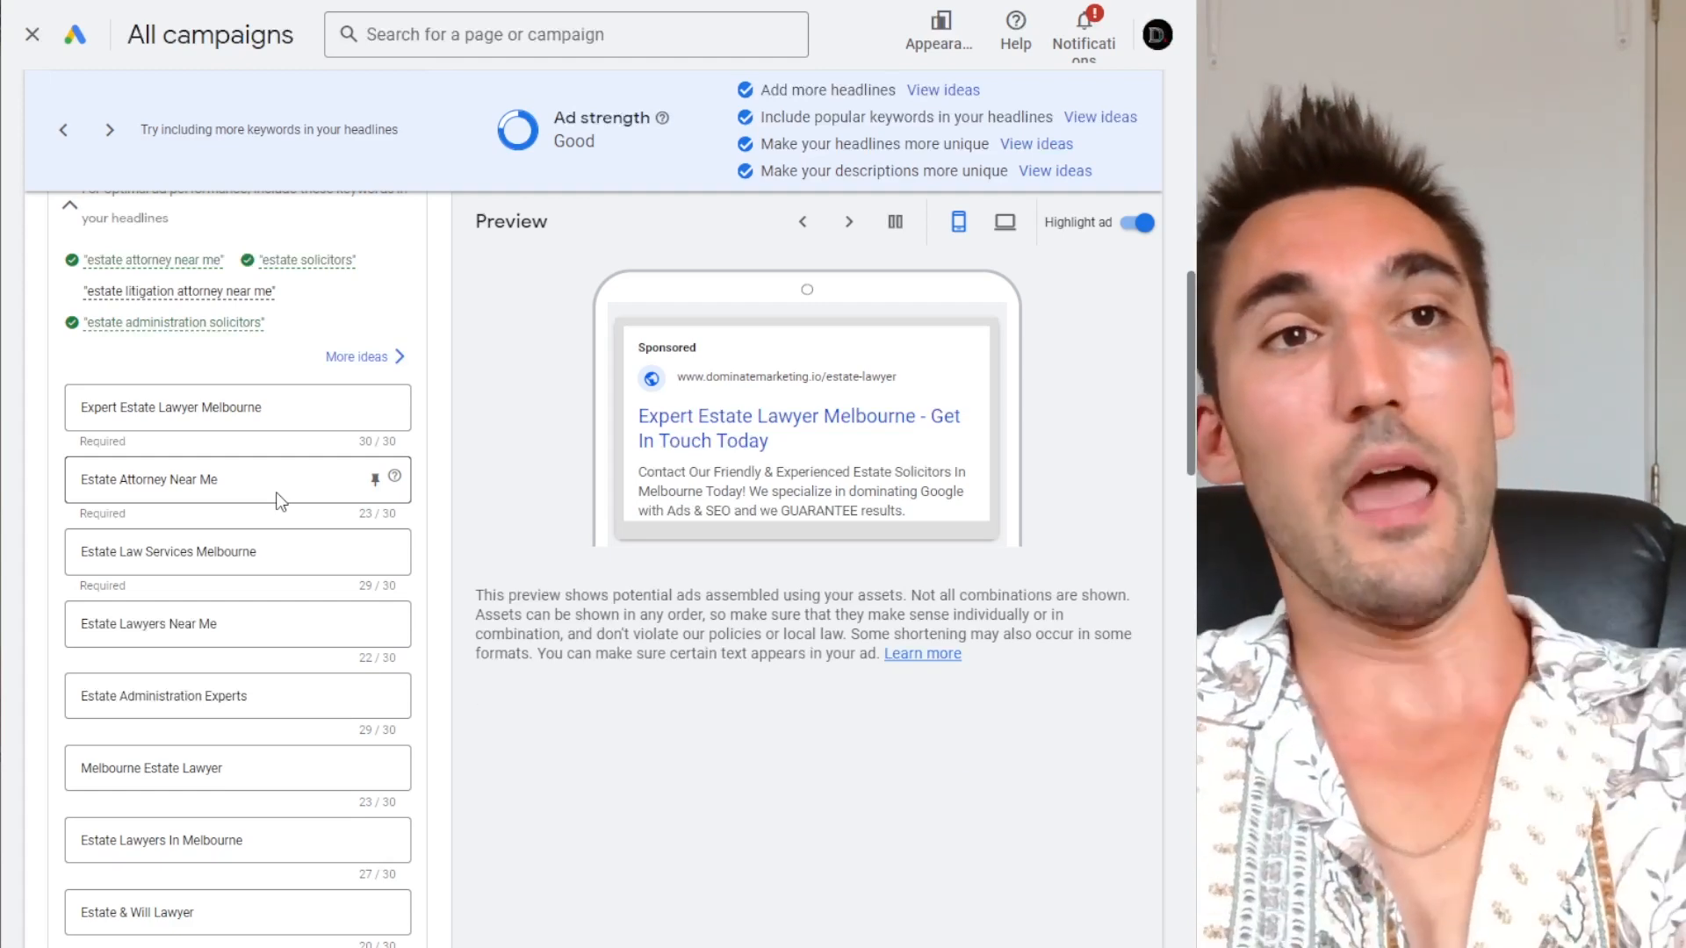
pyautogui.scroll(-6, 244, 487)
pyautogui.scroll(-3, 244, 487)
pyautogui.scroll(6, 298, 672)
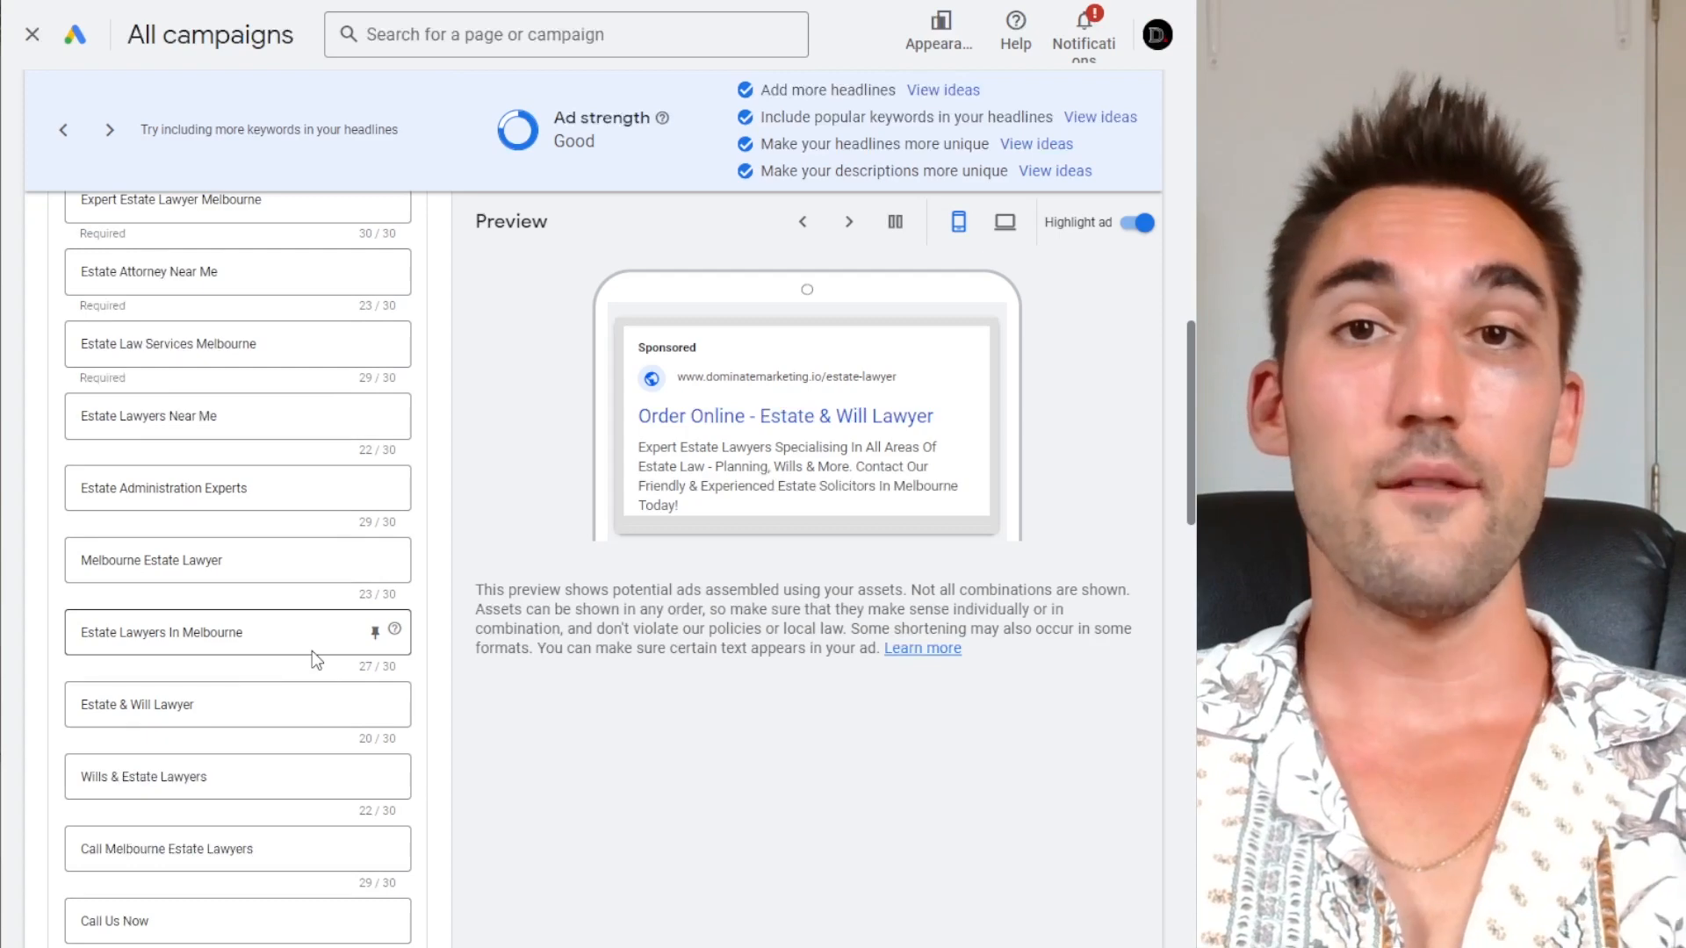
pyautogui.scroll(3, 319, 655)
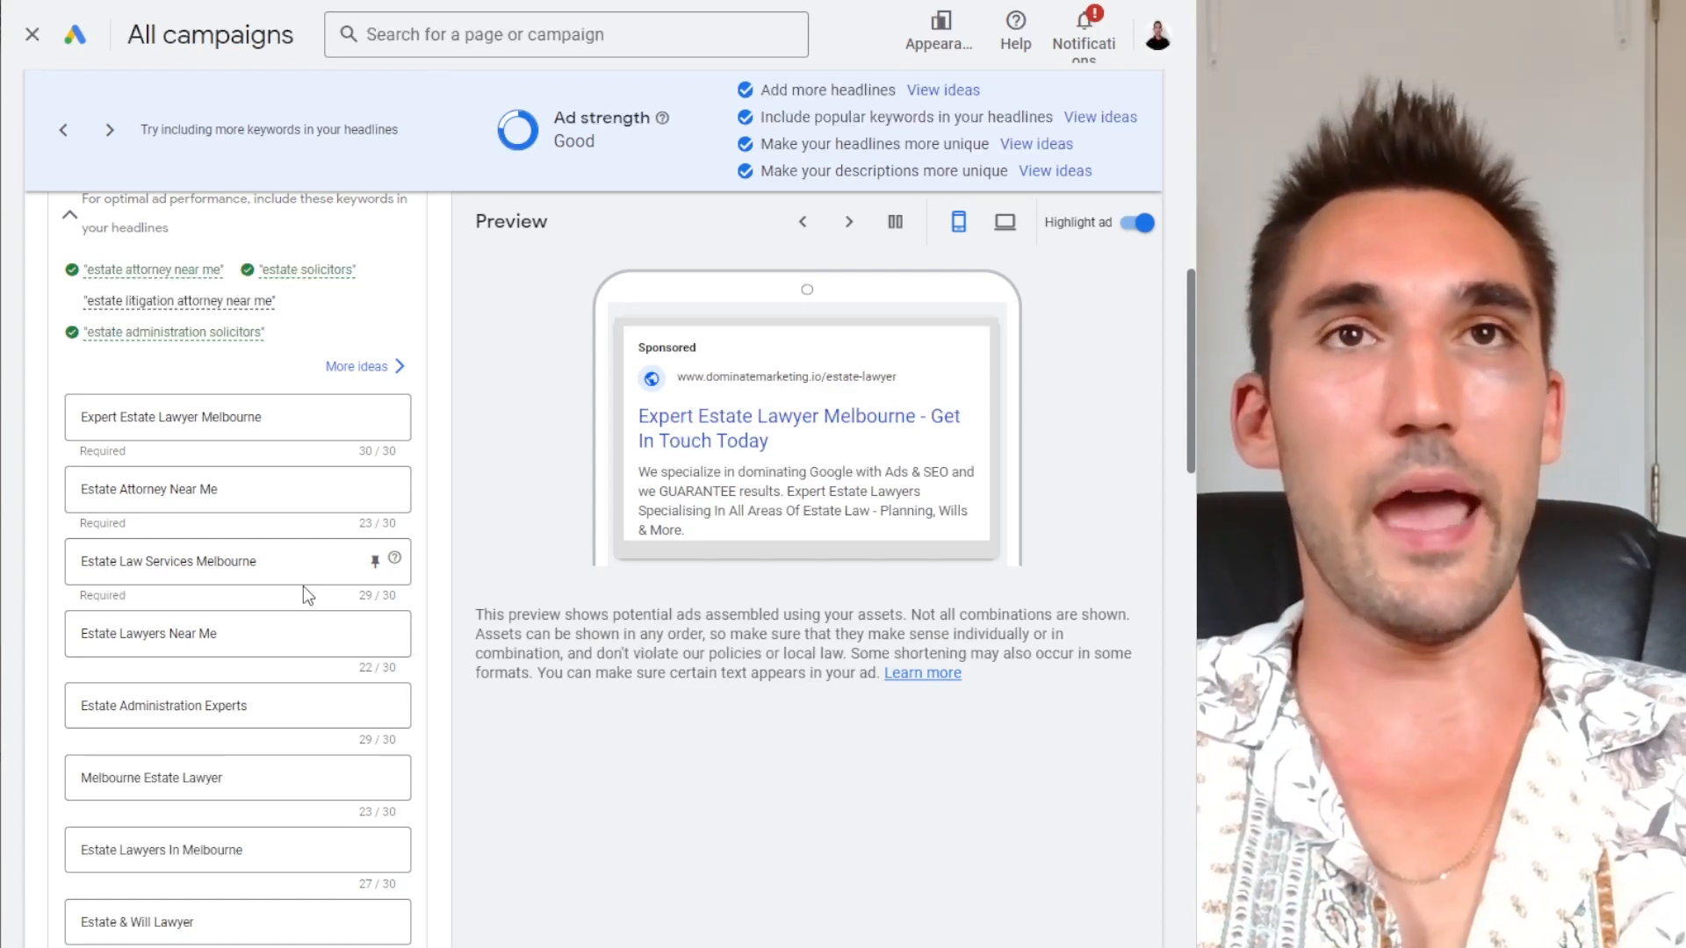
pyautogui.scroll(-6, 373, 596)
pyautogui.scroll(5, 358, 514)
pyautogui.scroll(2, 358, 513)
pyautogui.scroll(-2, 383, 471)
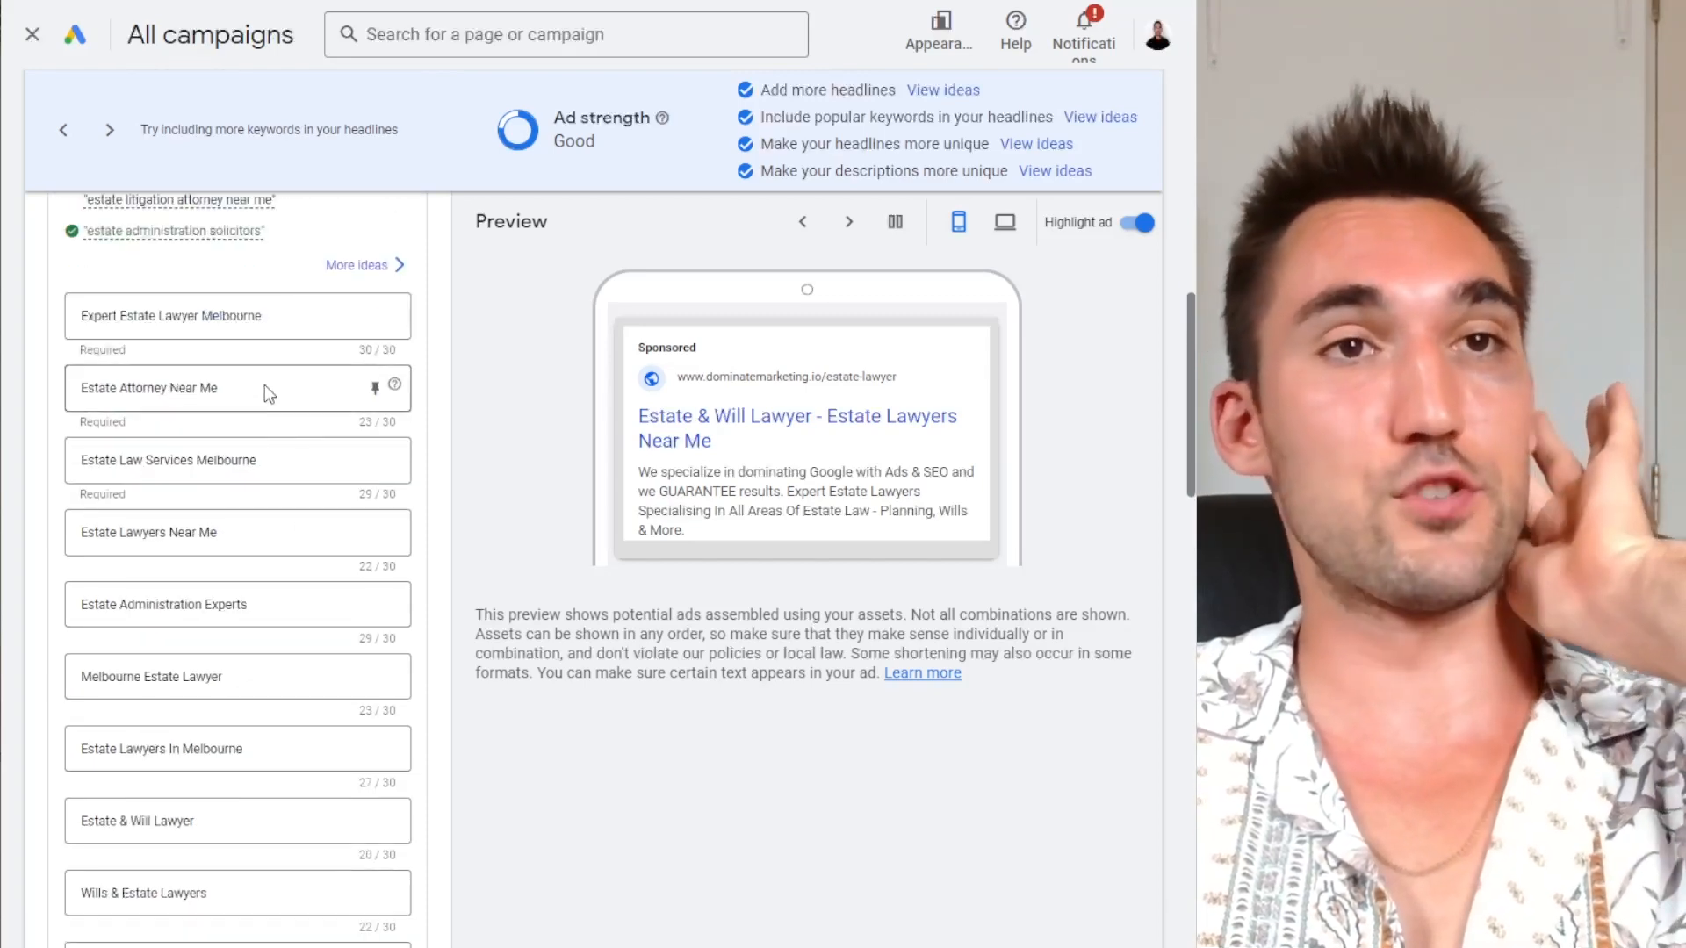
# Compare the Expert Estate Lawyer Melbourne, Estate Attorney Near Me and Estate Law Services Melbourne headlines with the Ad strength rating
pyautogui.moveTo(80, 314); pyautogui.dragTo(266, 324)
pyautogui.moveTo(230, 385); pyautogui.dragTo(77, 388)
pyautogui.moveTo(254, 456); pyautogui.dragTo(14, 462)
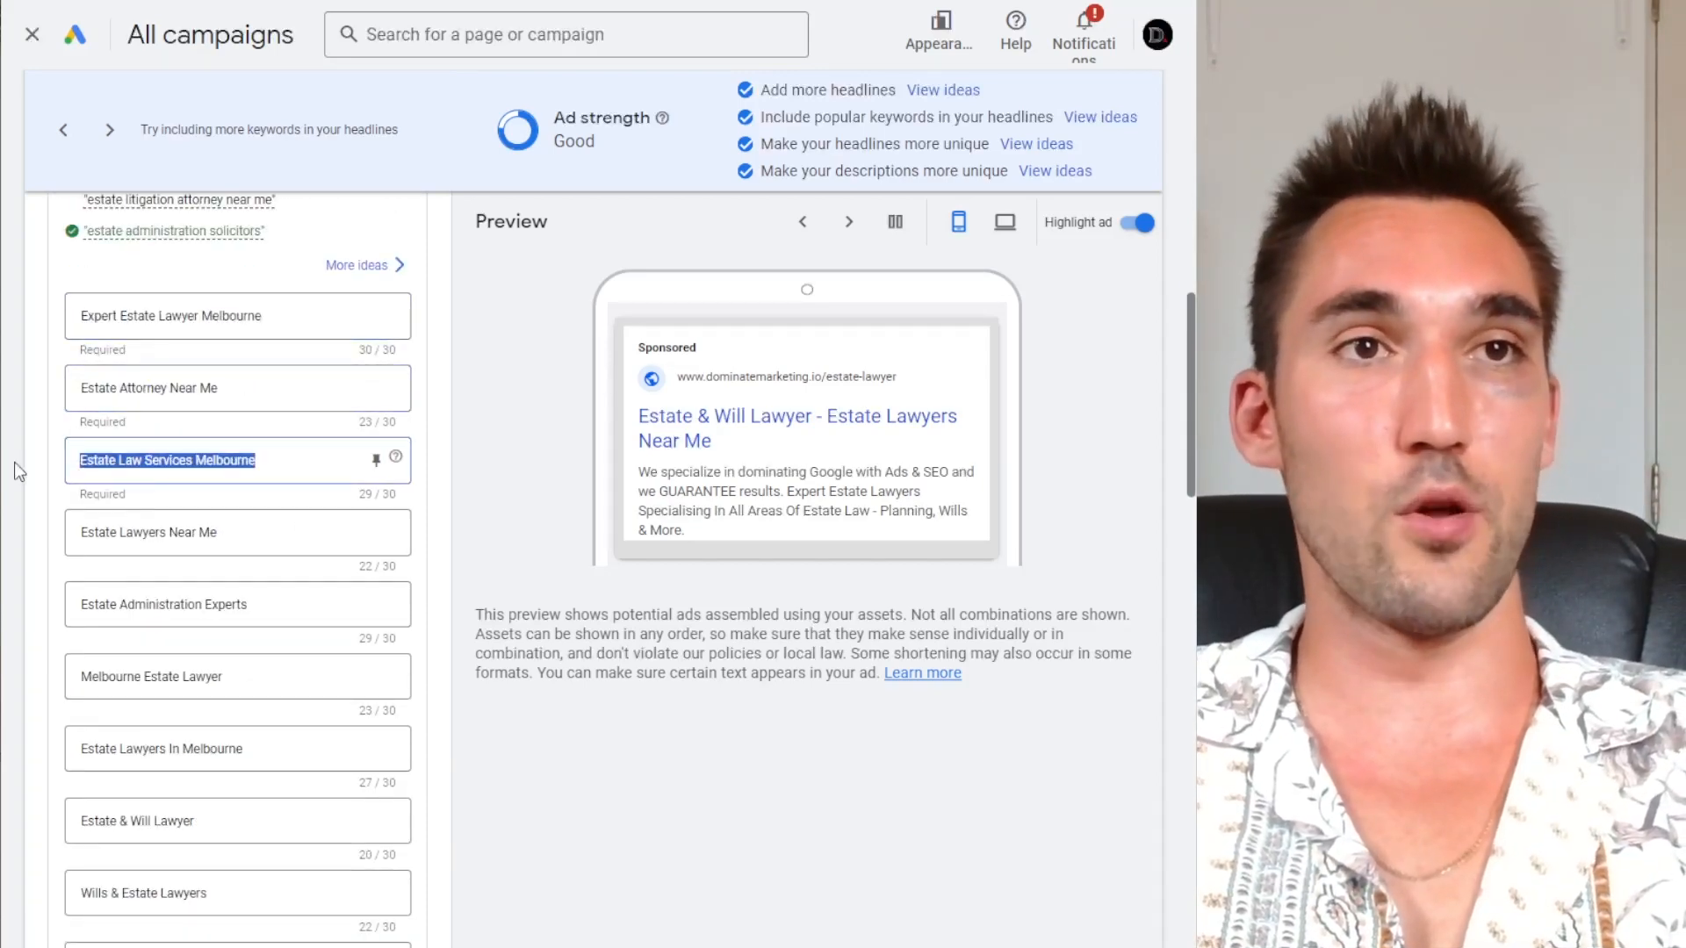
pyautogui.click(243, 549)
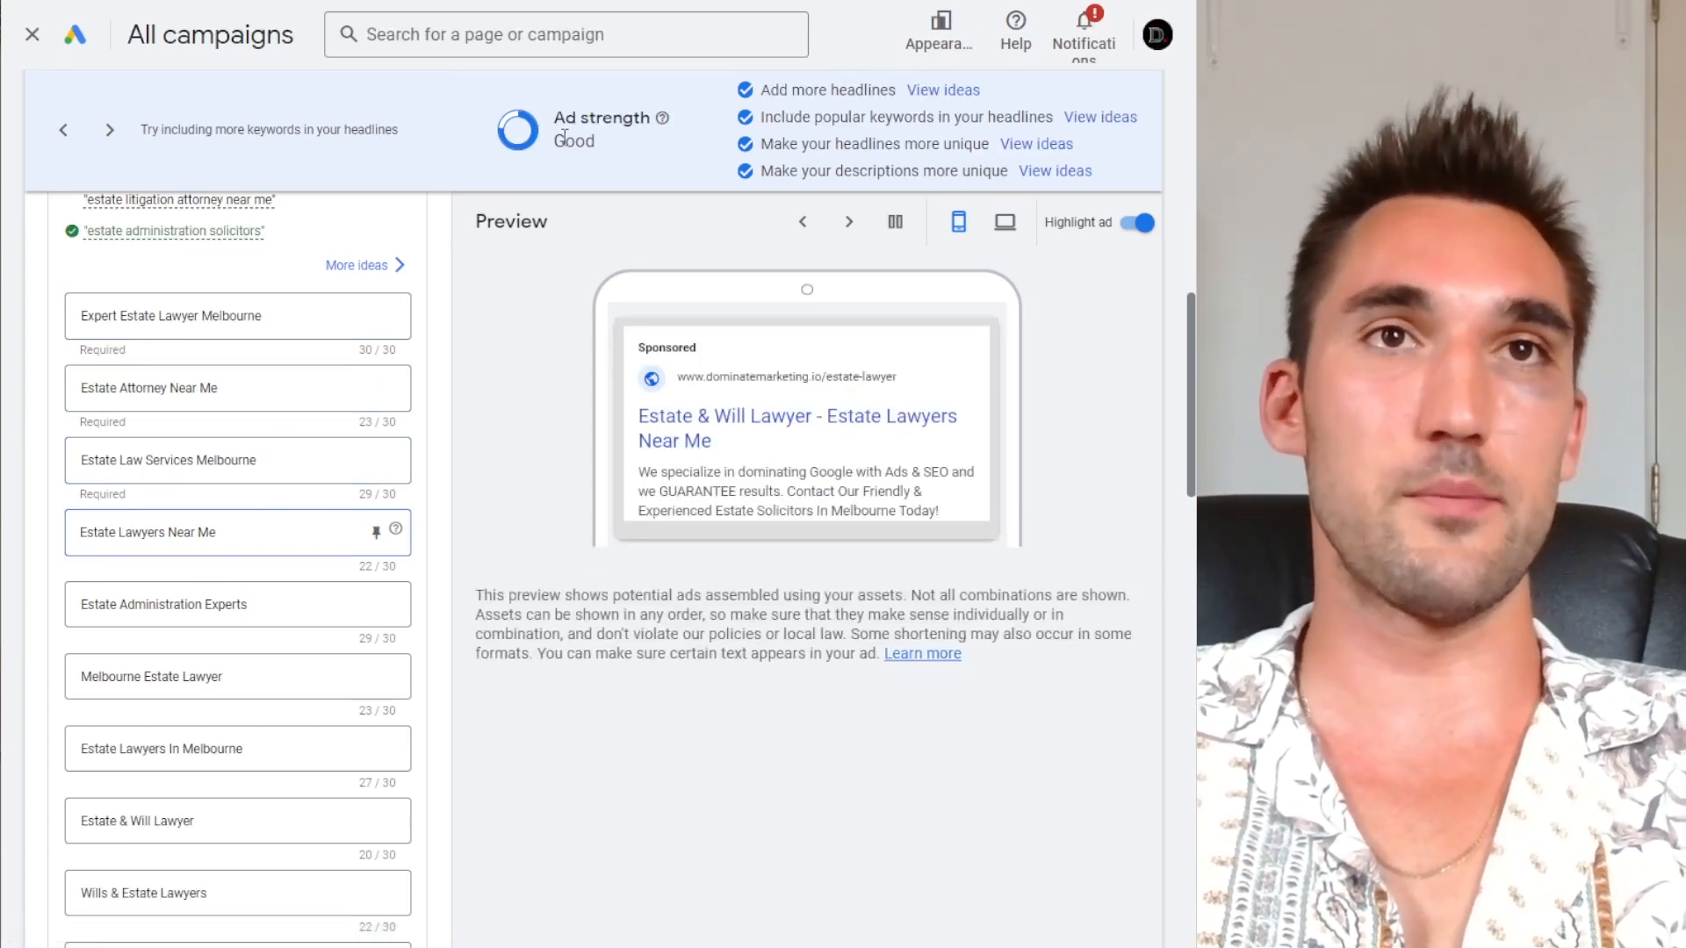
pyautogui.moveTo(553, 123); pyautogui.dragTo(596, 129)
pyautogui.click(597, 130)
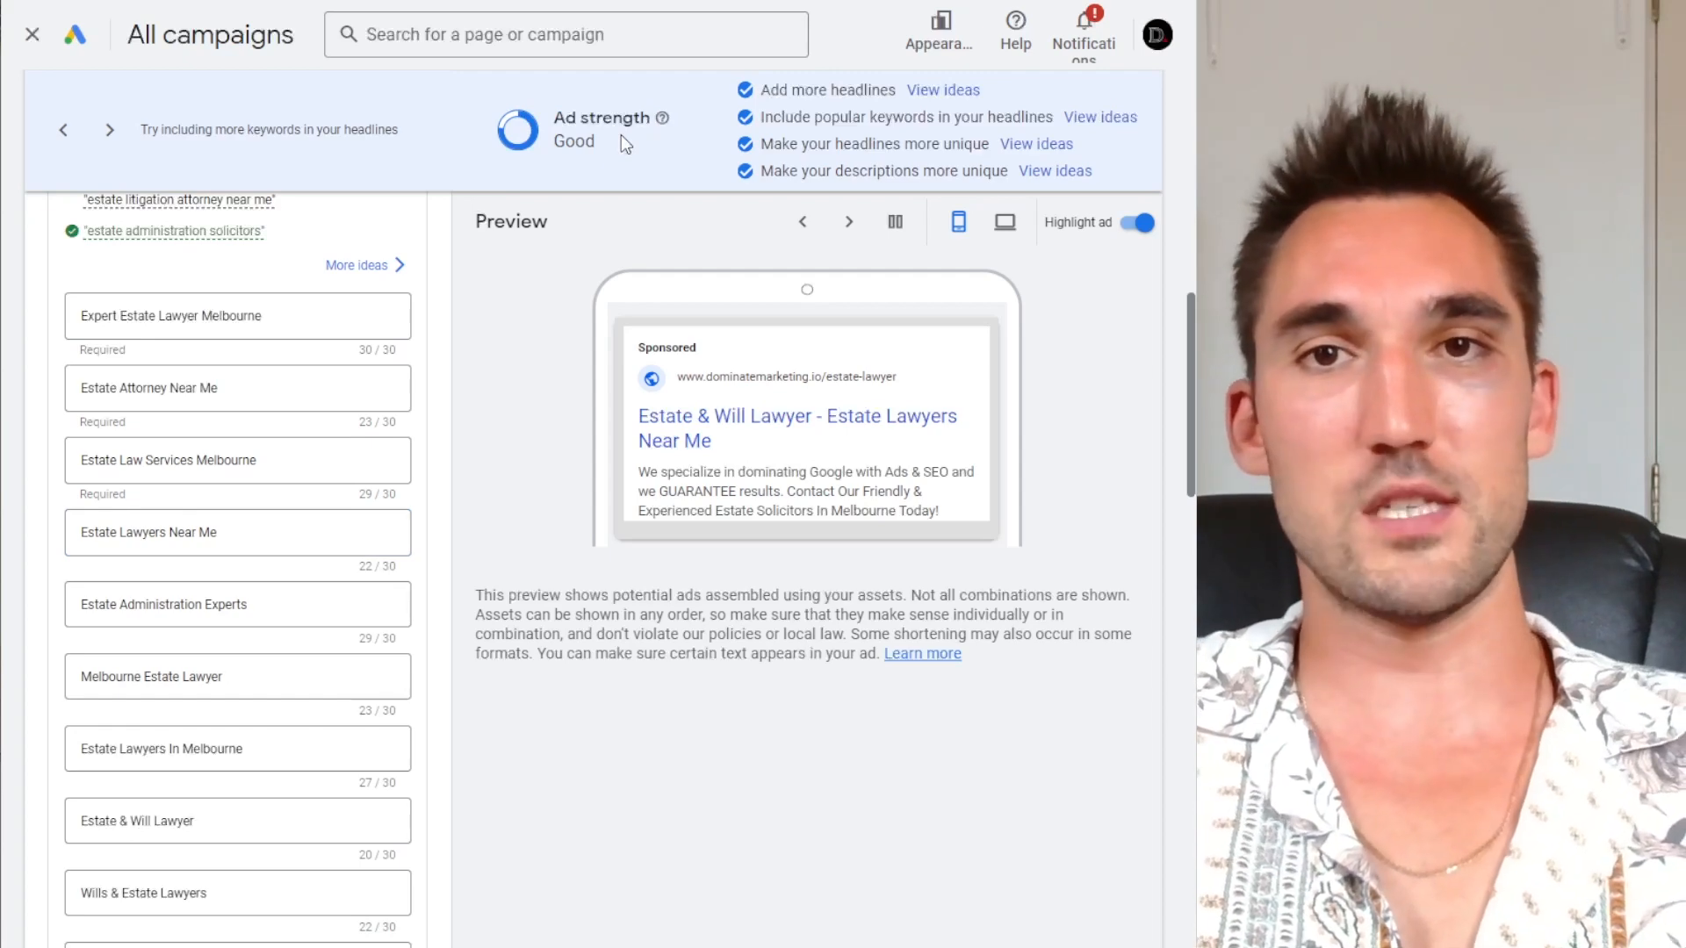